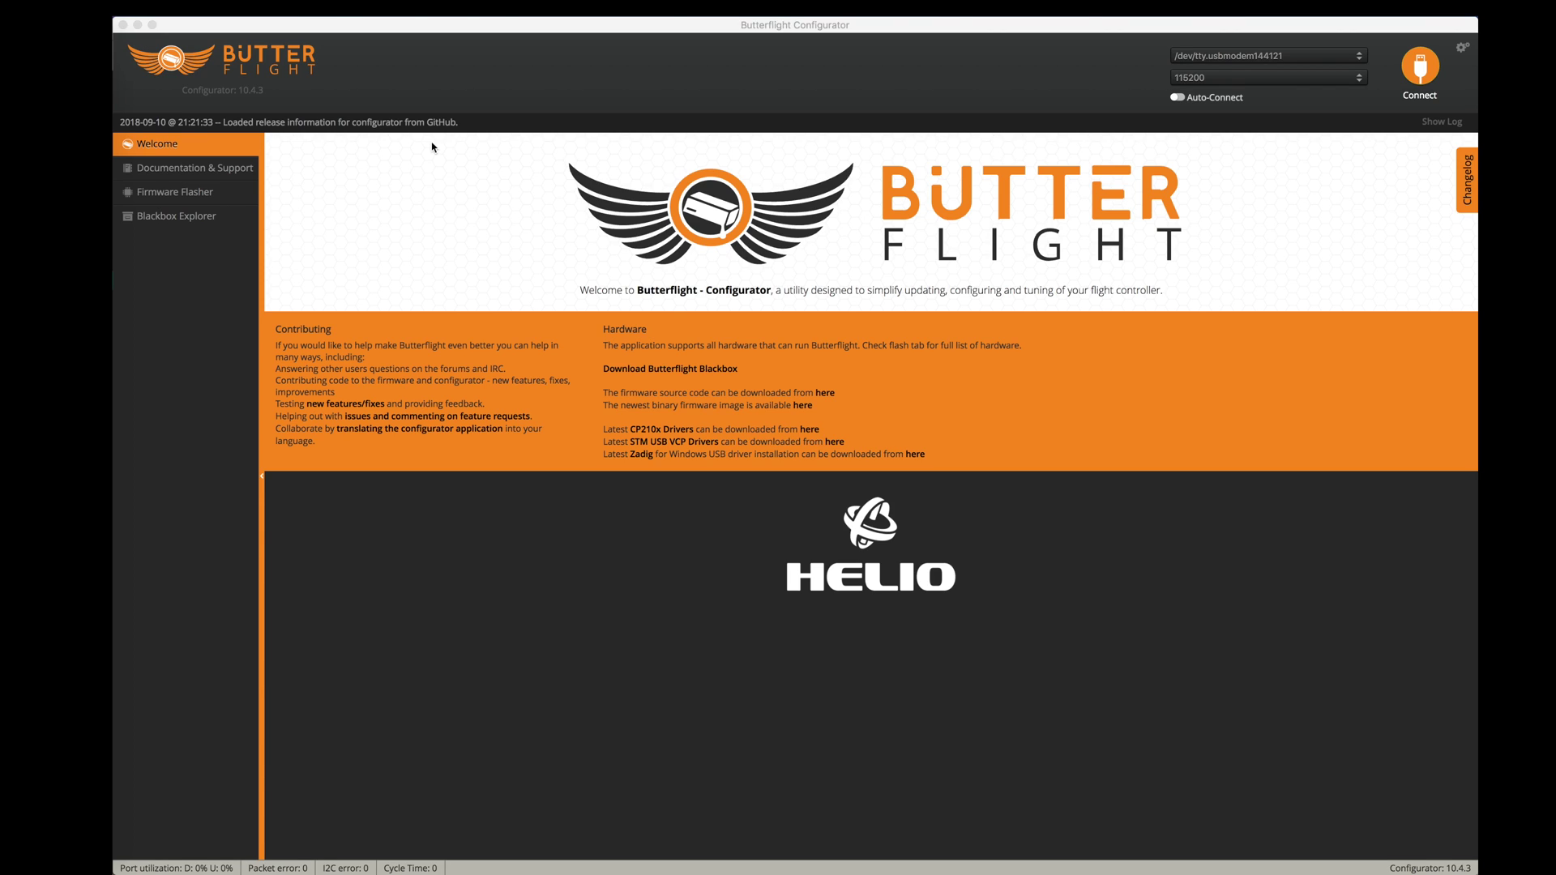
Step: Connect to the Helio flight controller and run diff in the CLI
left_click(1420, 81)
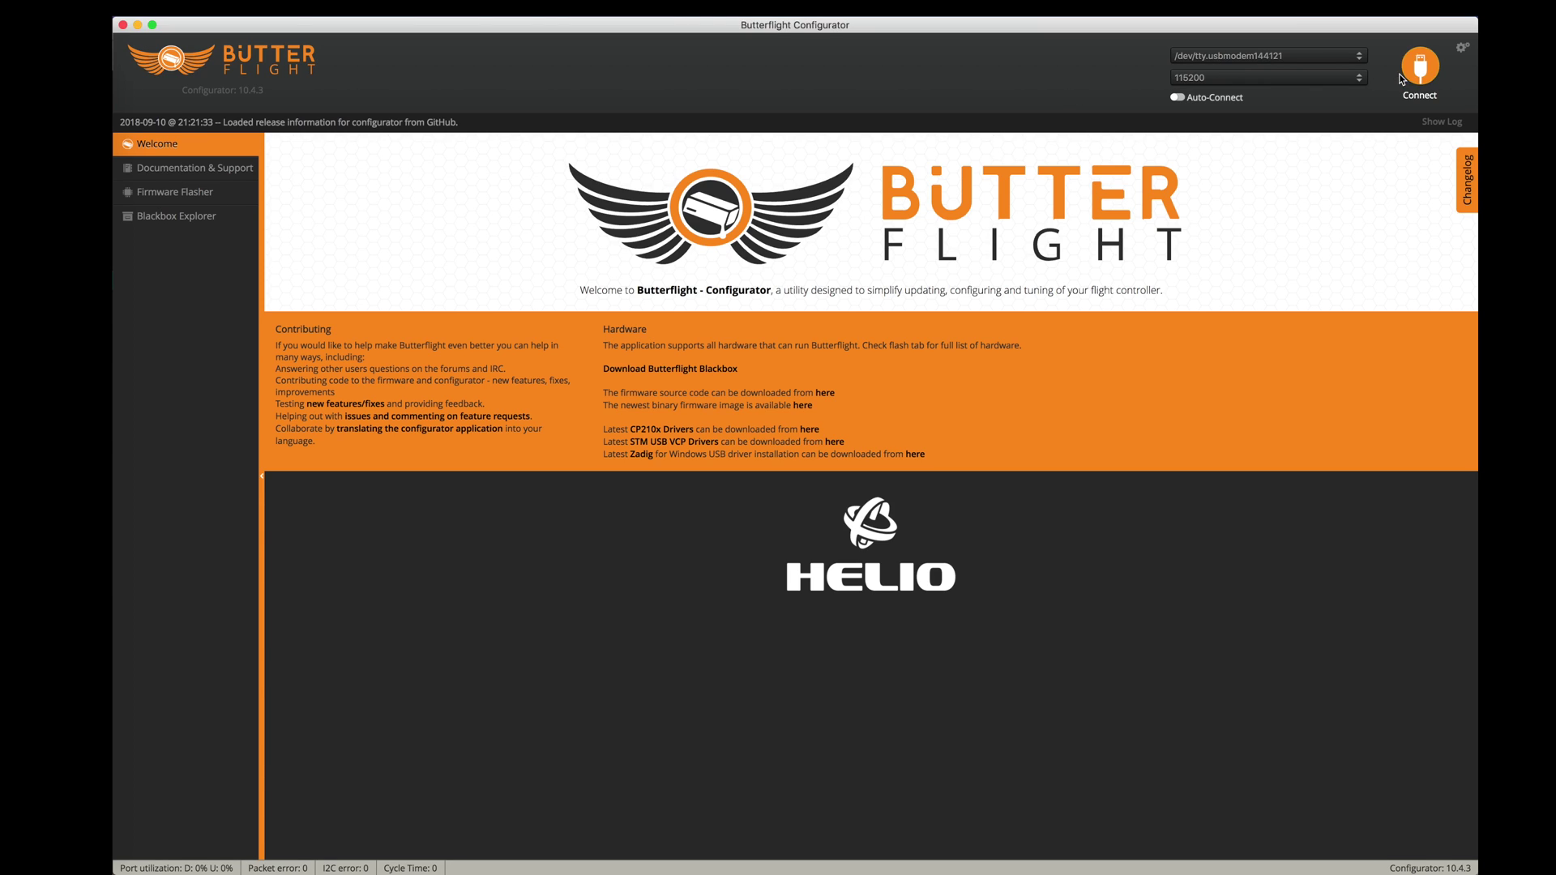
left_click(1413, 71)
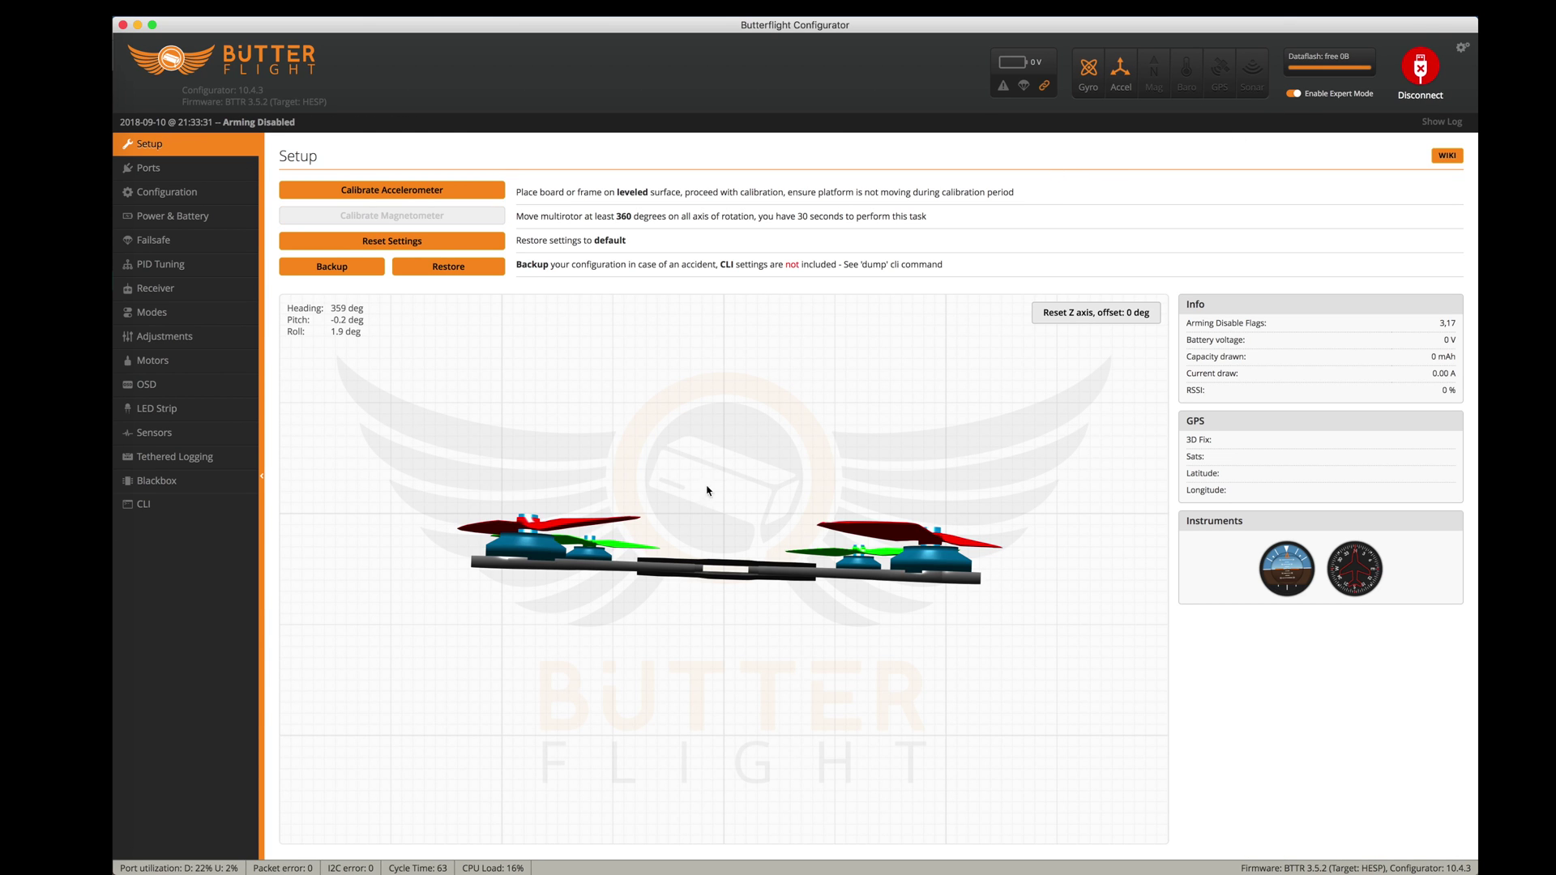
left_click(153, 506)
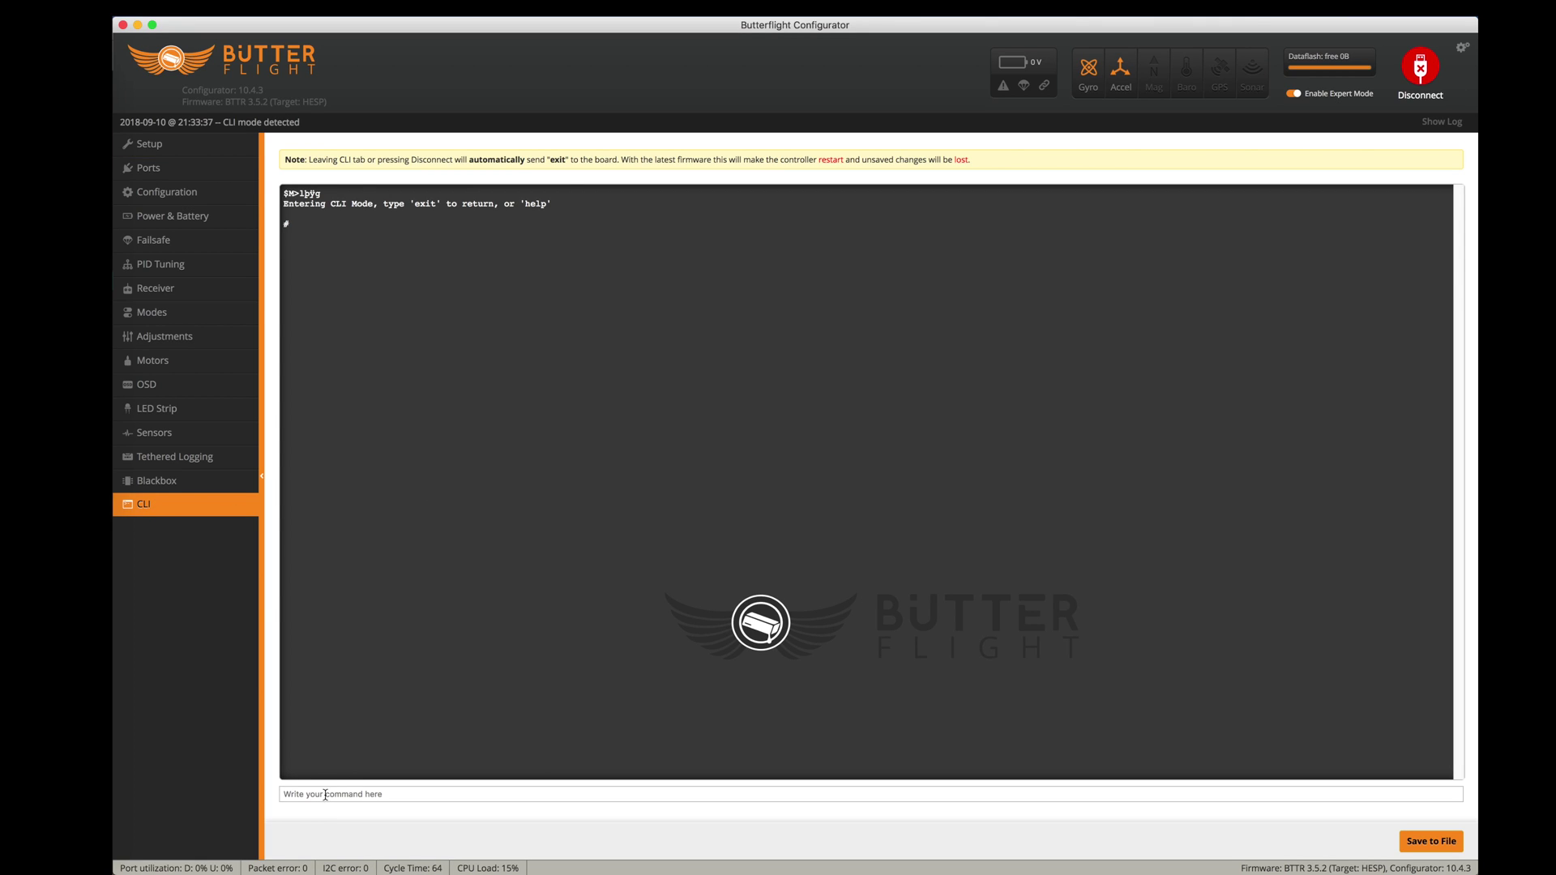
type("diff")
key("Return")
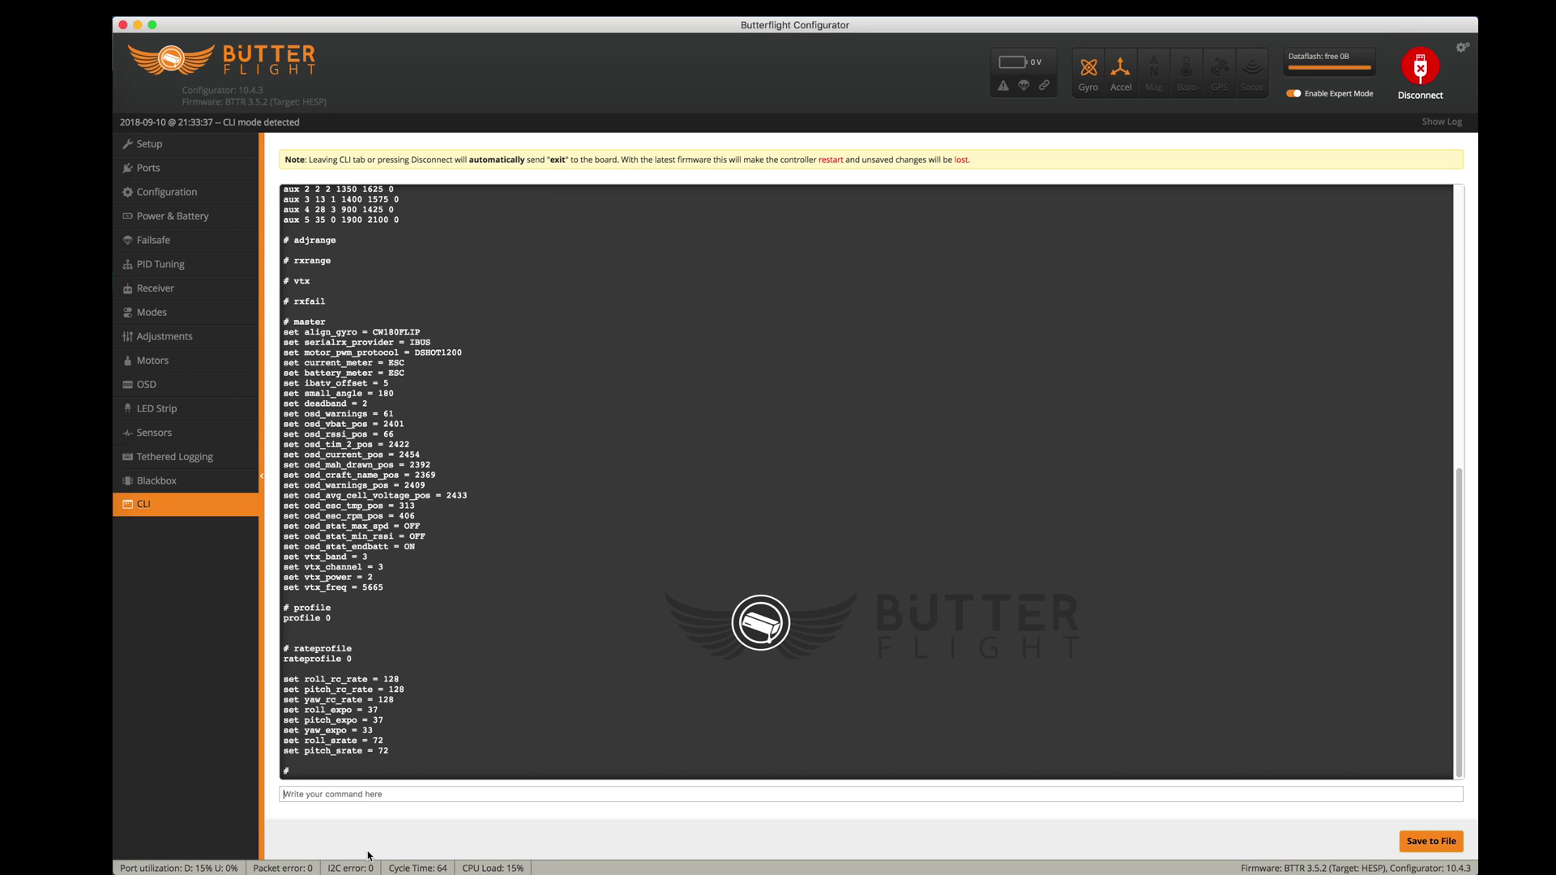
Step: Copy the diff output and paste it into a note
left_click_drag(398, 752, 323, 223)
left_click(115, 505)
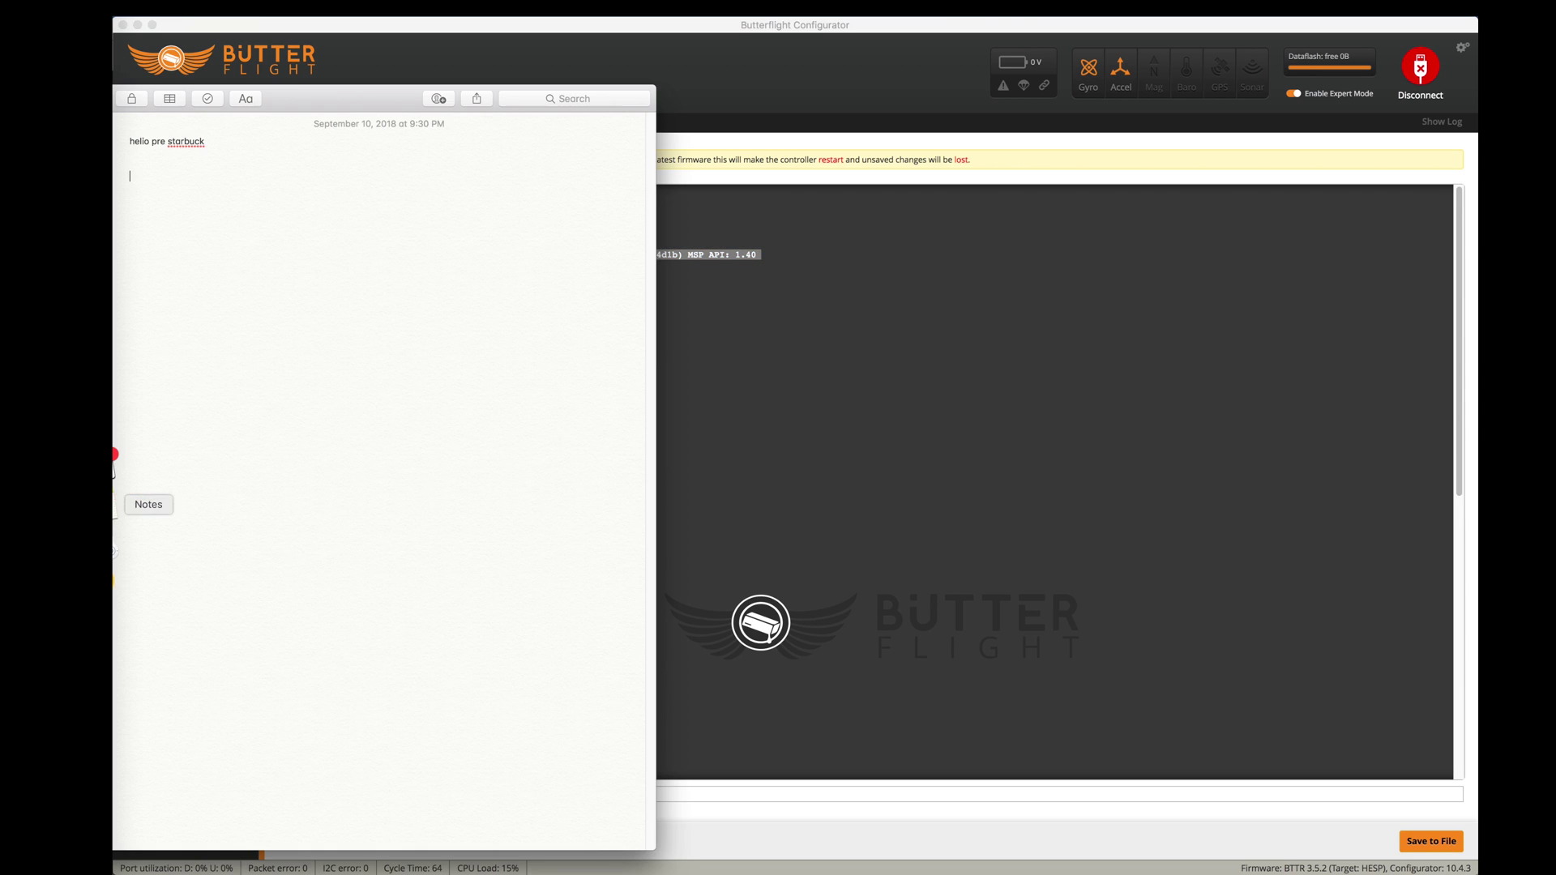
key("super+v")
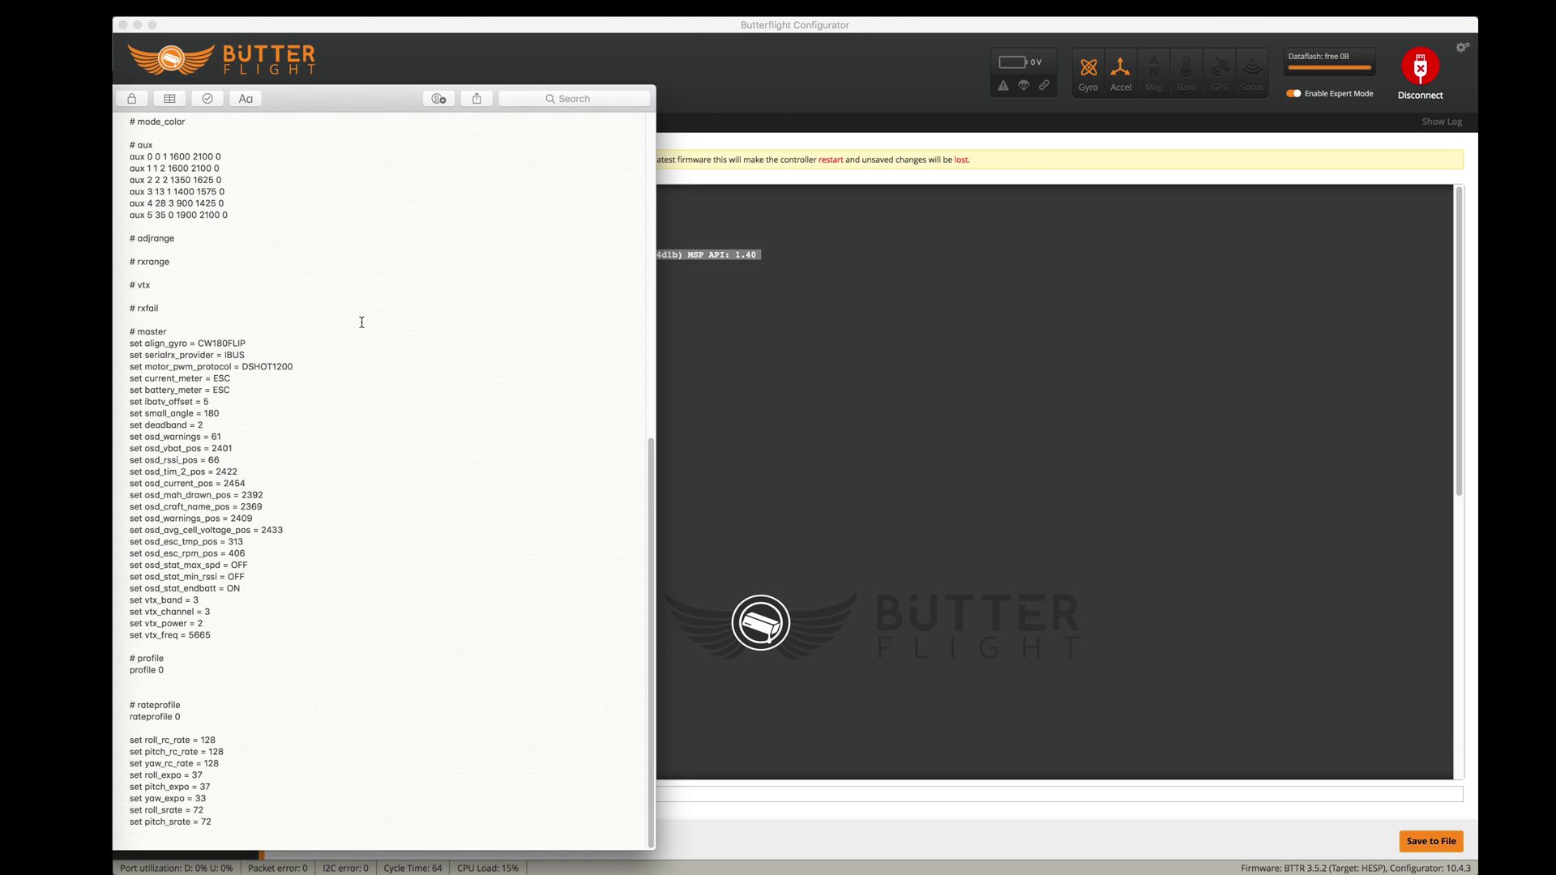
scroll(385, 486, "down", 4)
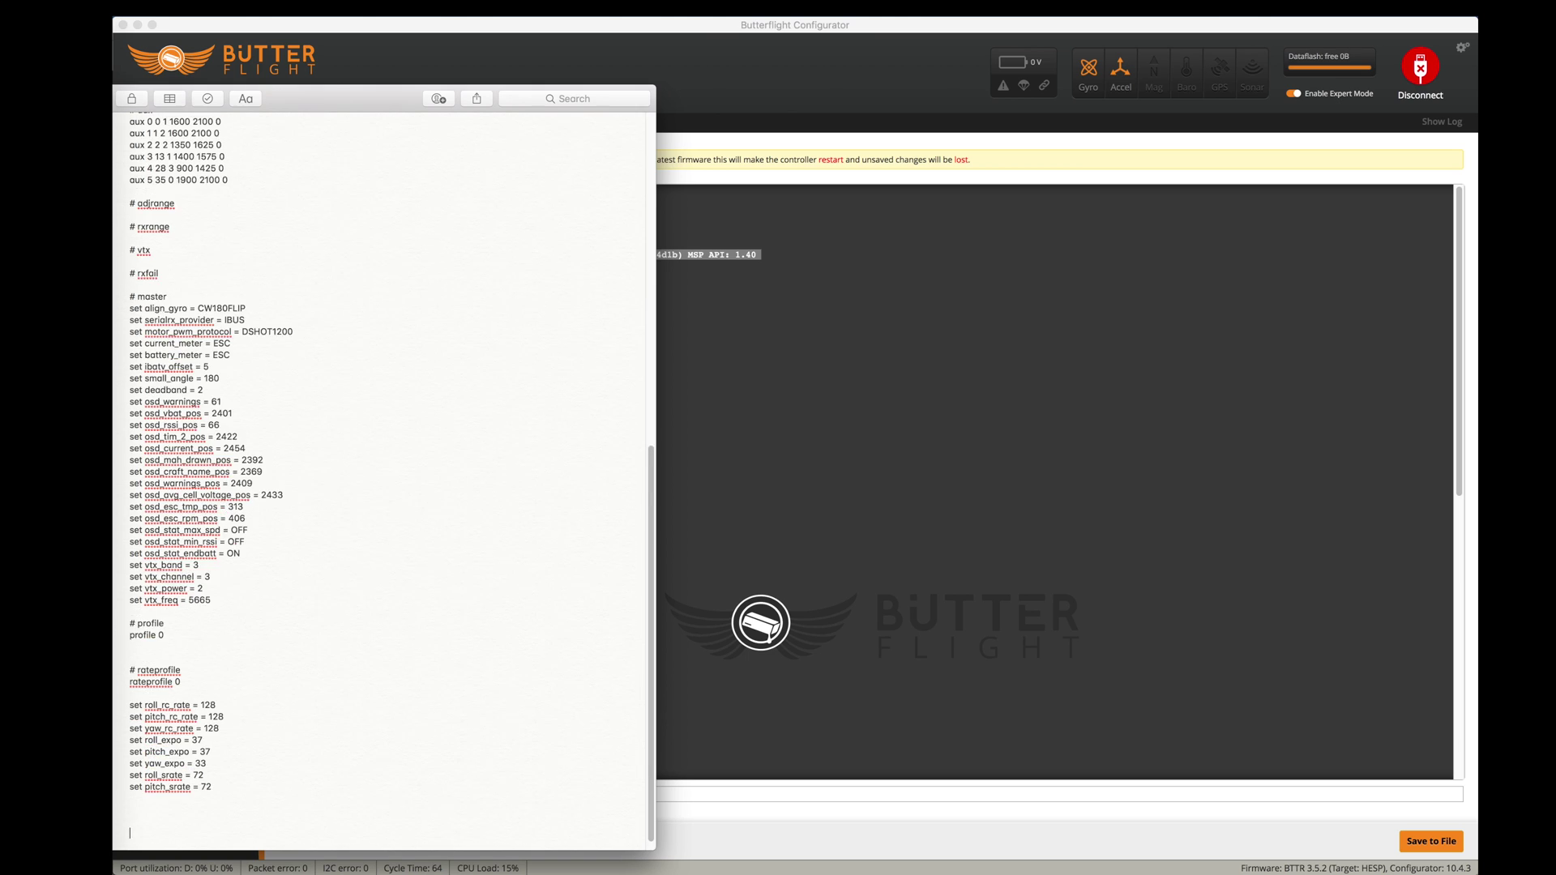
Step: Run dump in the CLI and select its full output
left_click(786, 361)
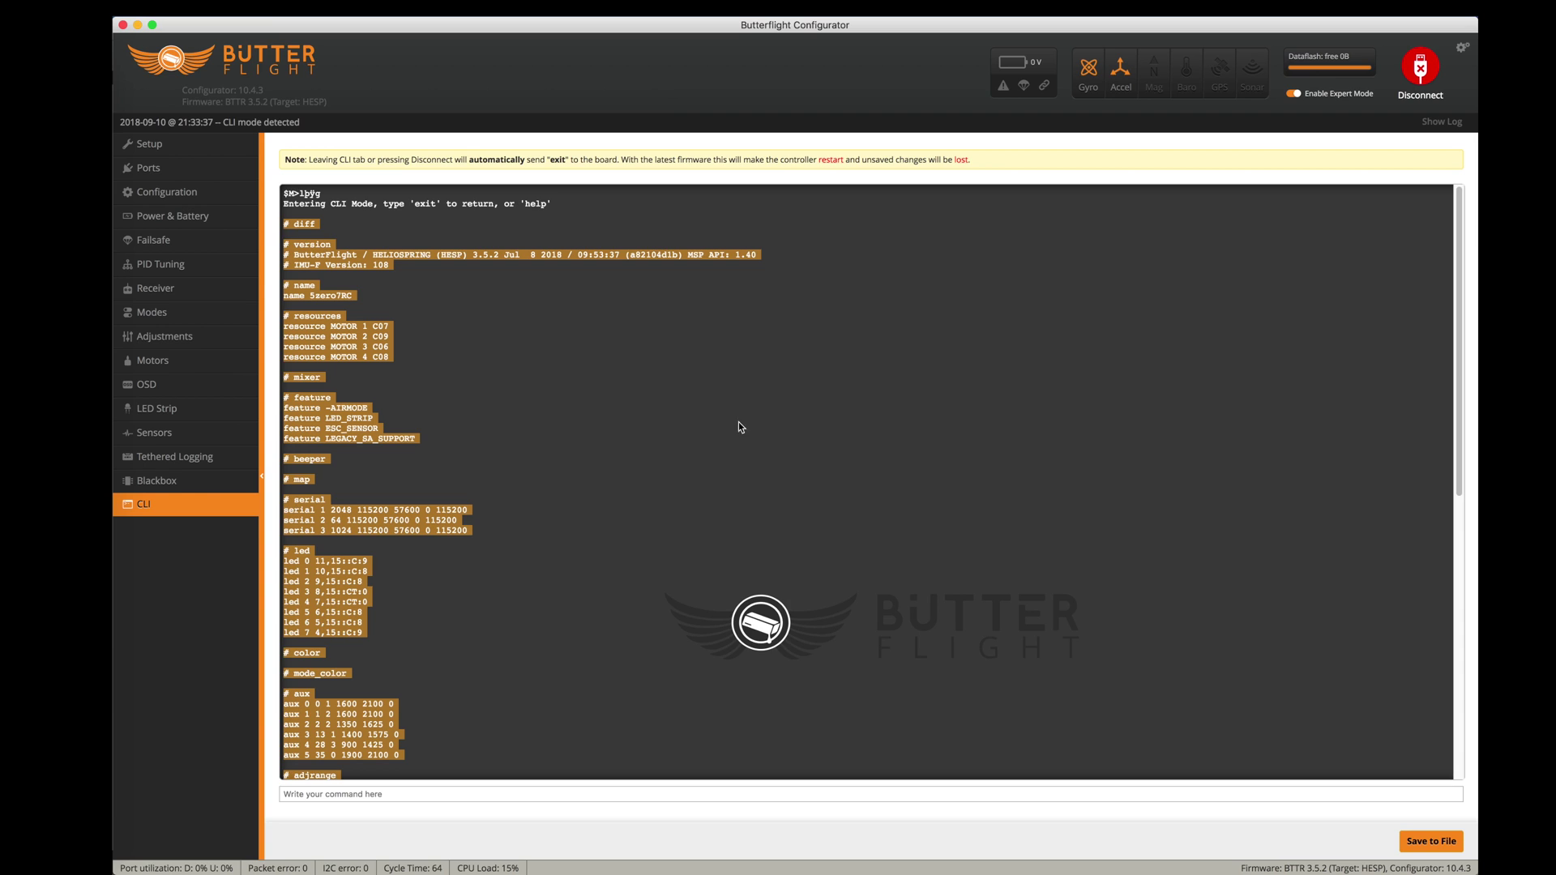
left_click(377, 795)
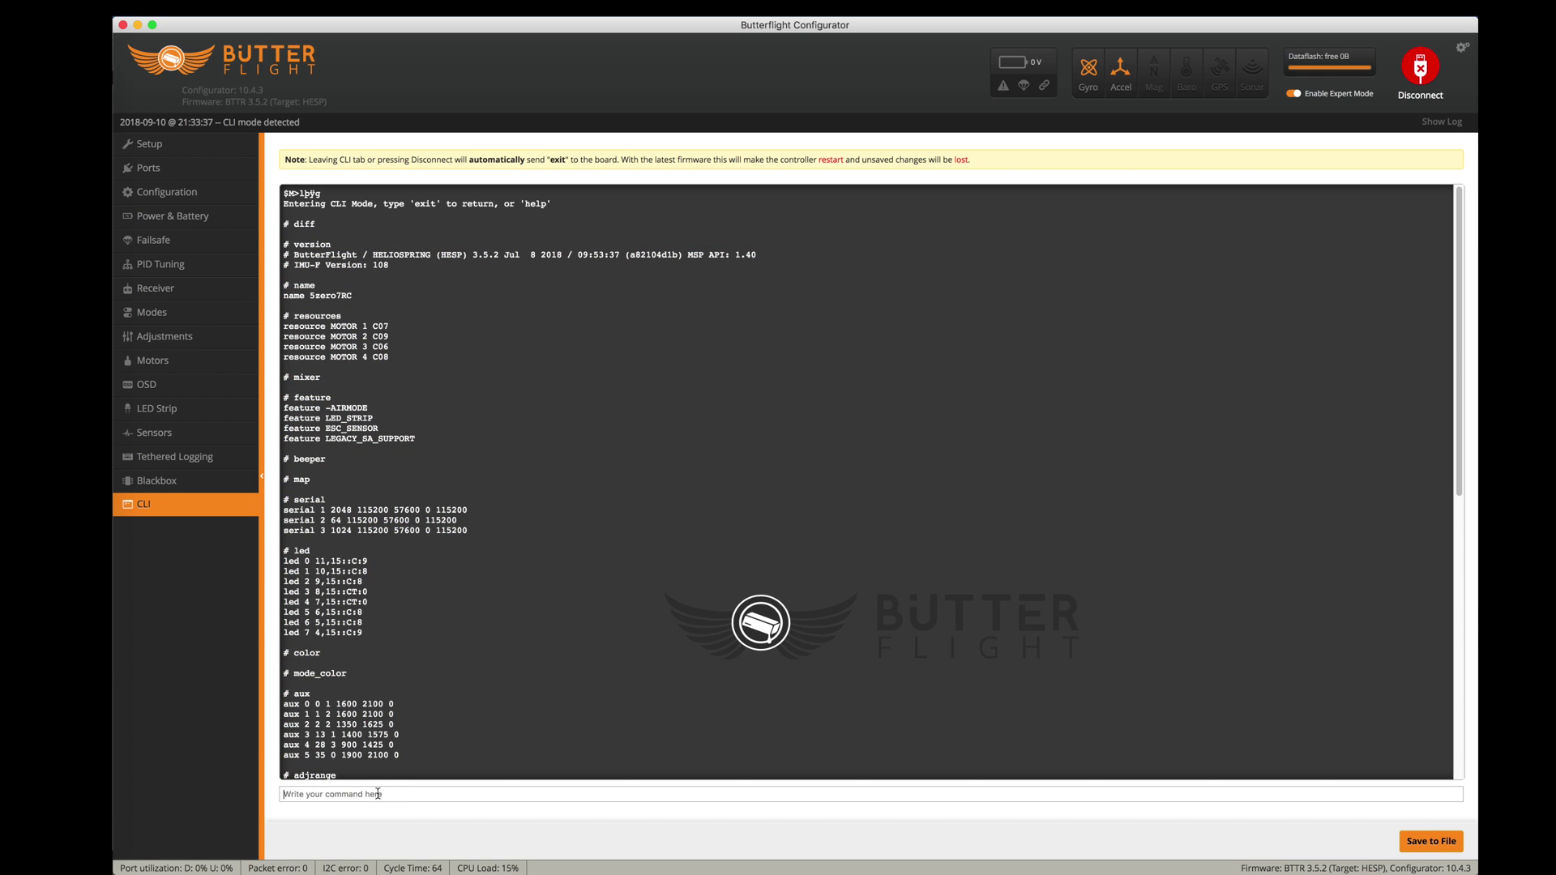
type("dump")
key("Return")
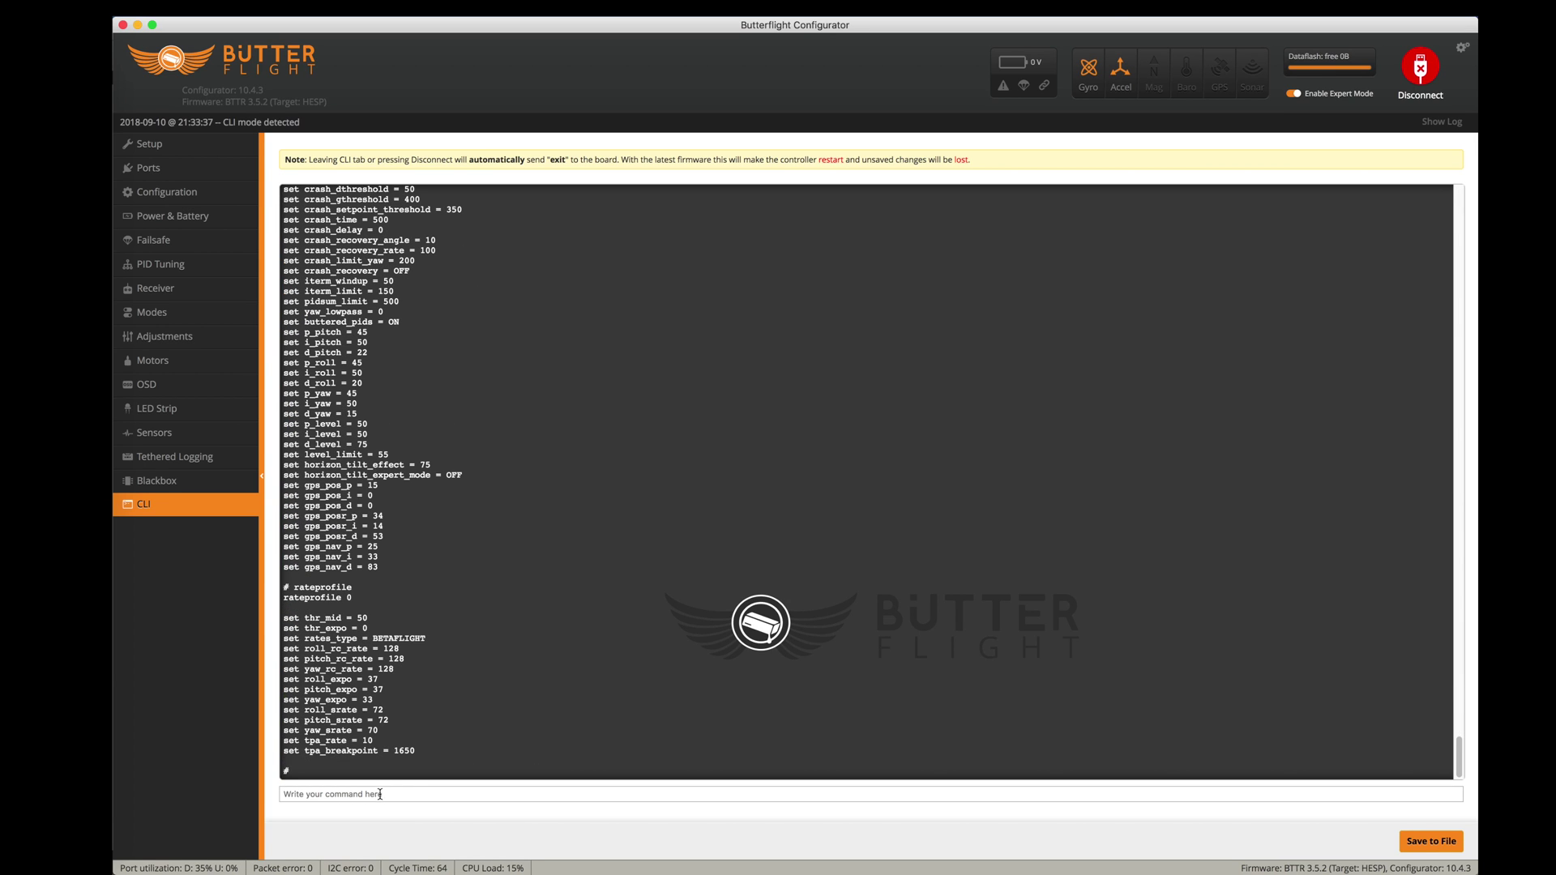
left_click_drag(300, 742, 282, 403)
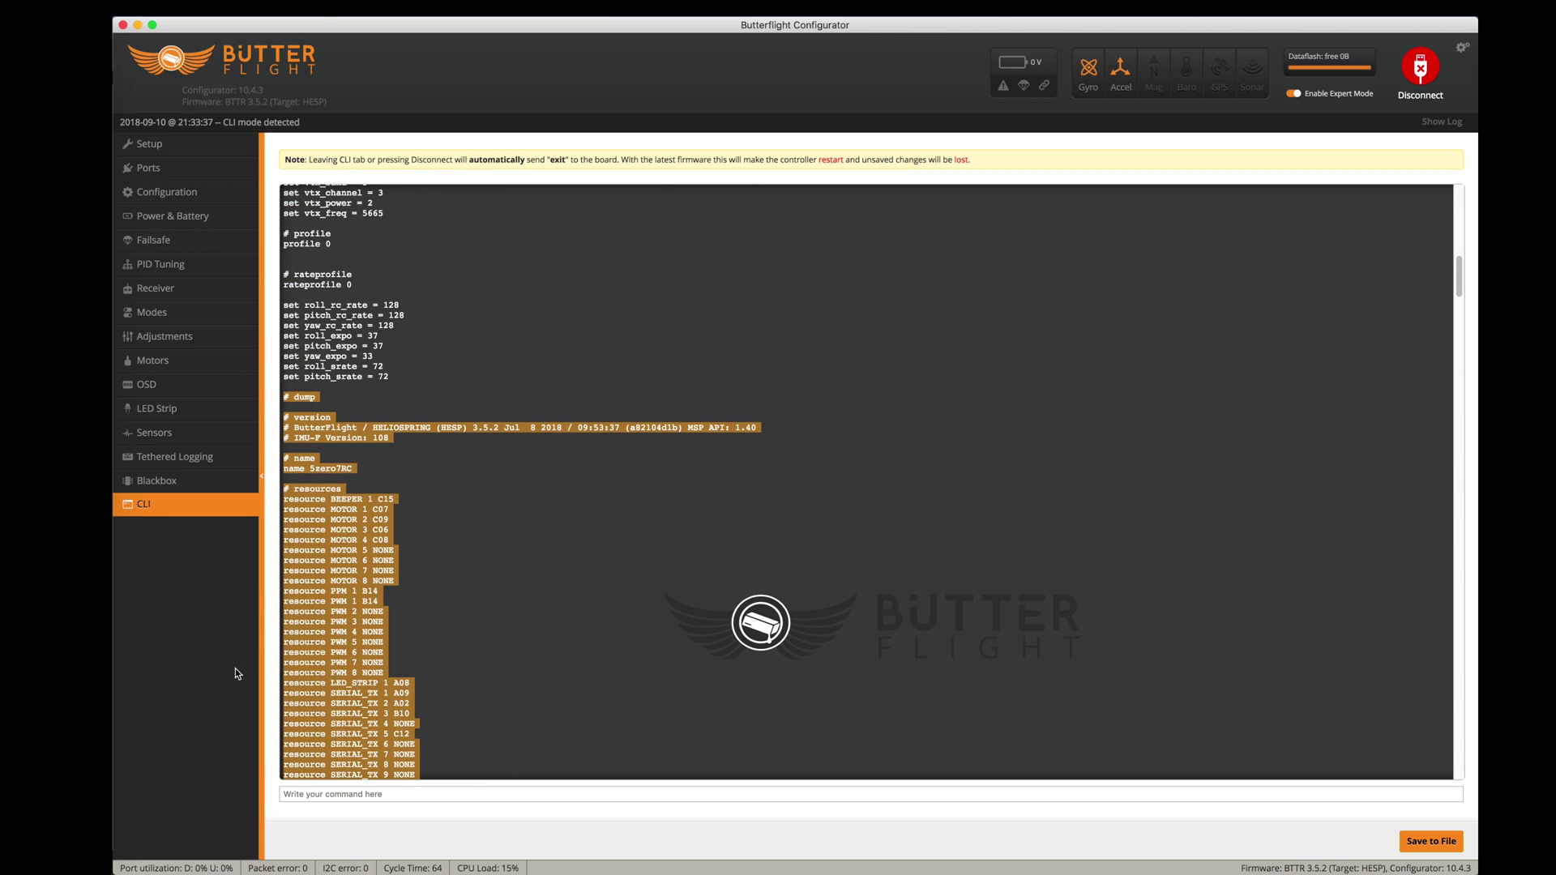
Step: Paste the dump below the diff in the note, clear the CLI selection, then switch to Slack
left_click(115, 519)
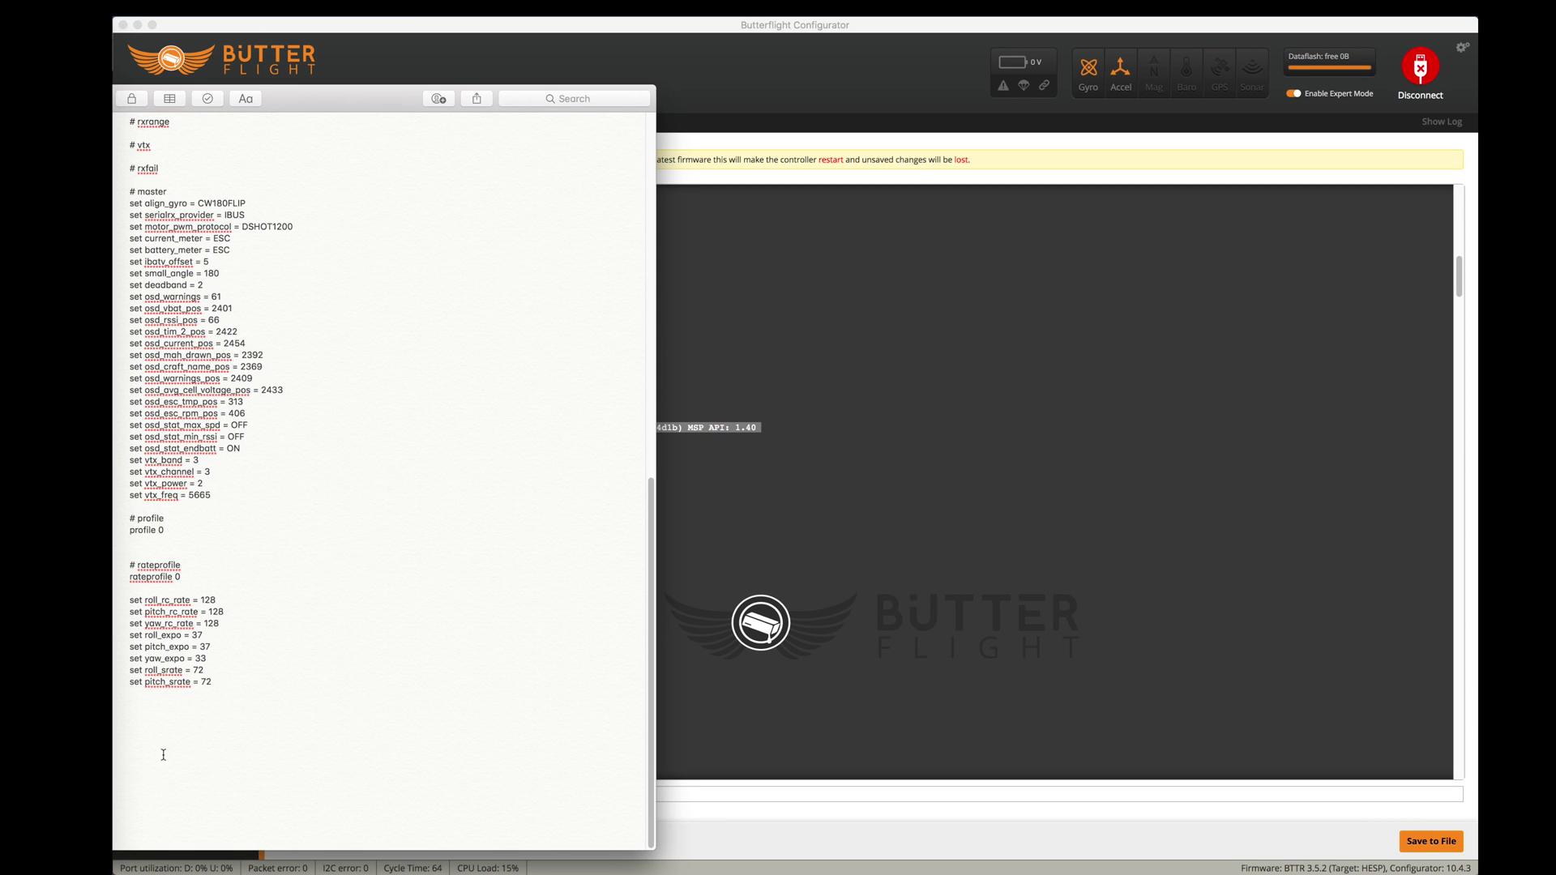
left_click(136, 789)
key("super+v")
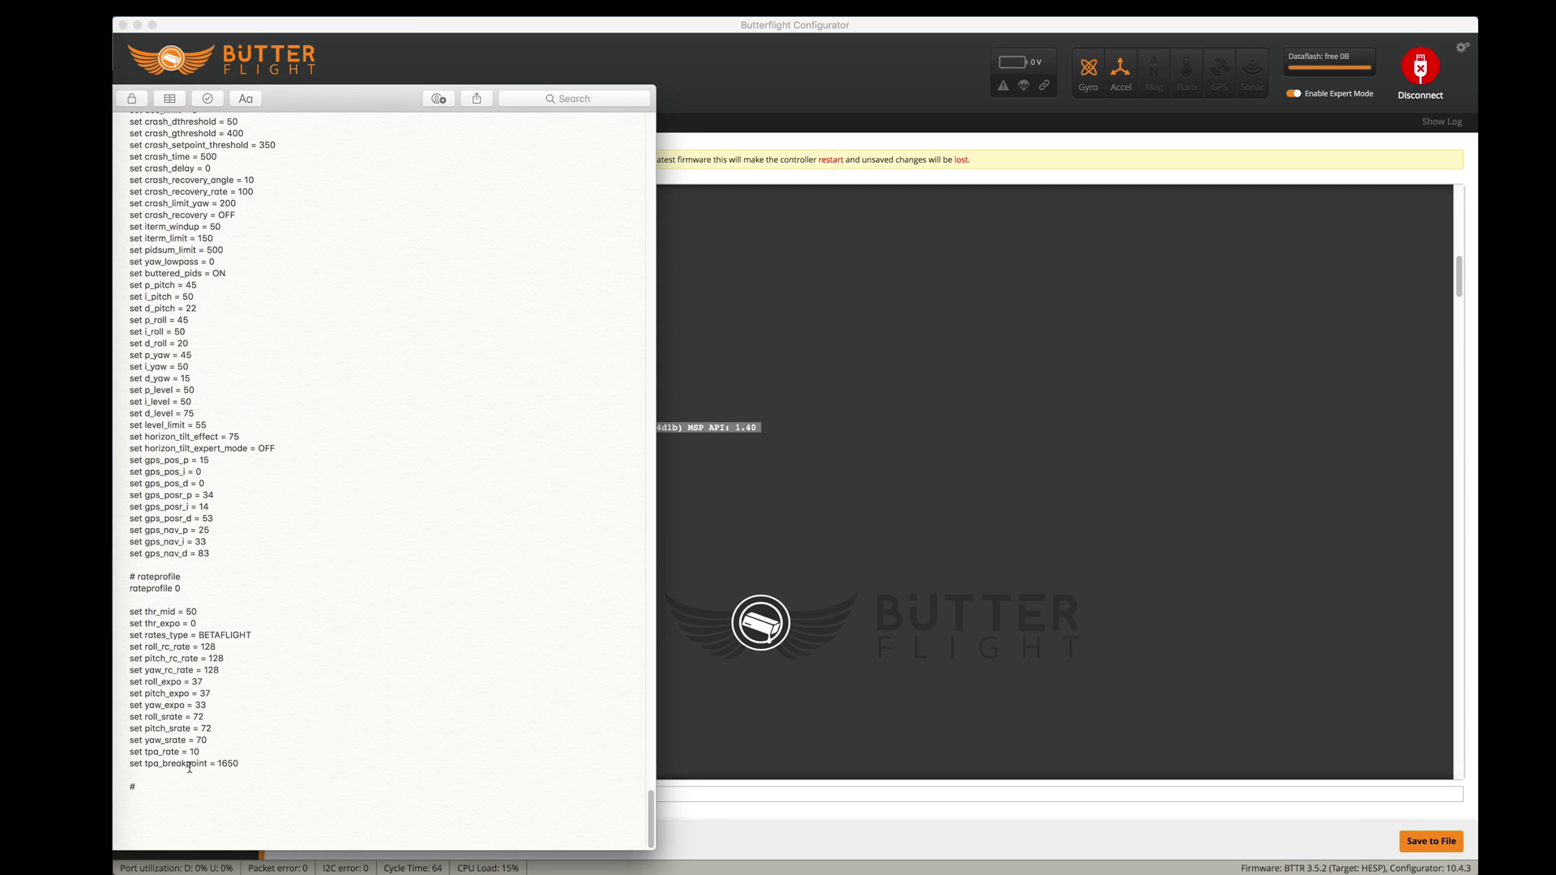
left_click(385, 571)
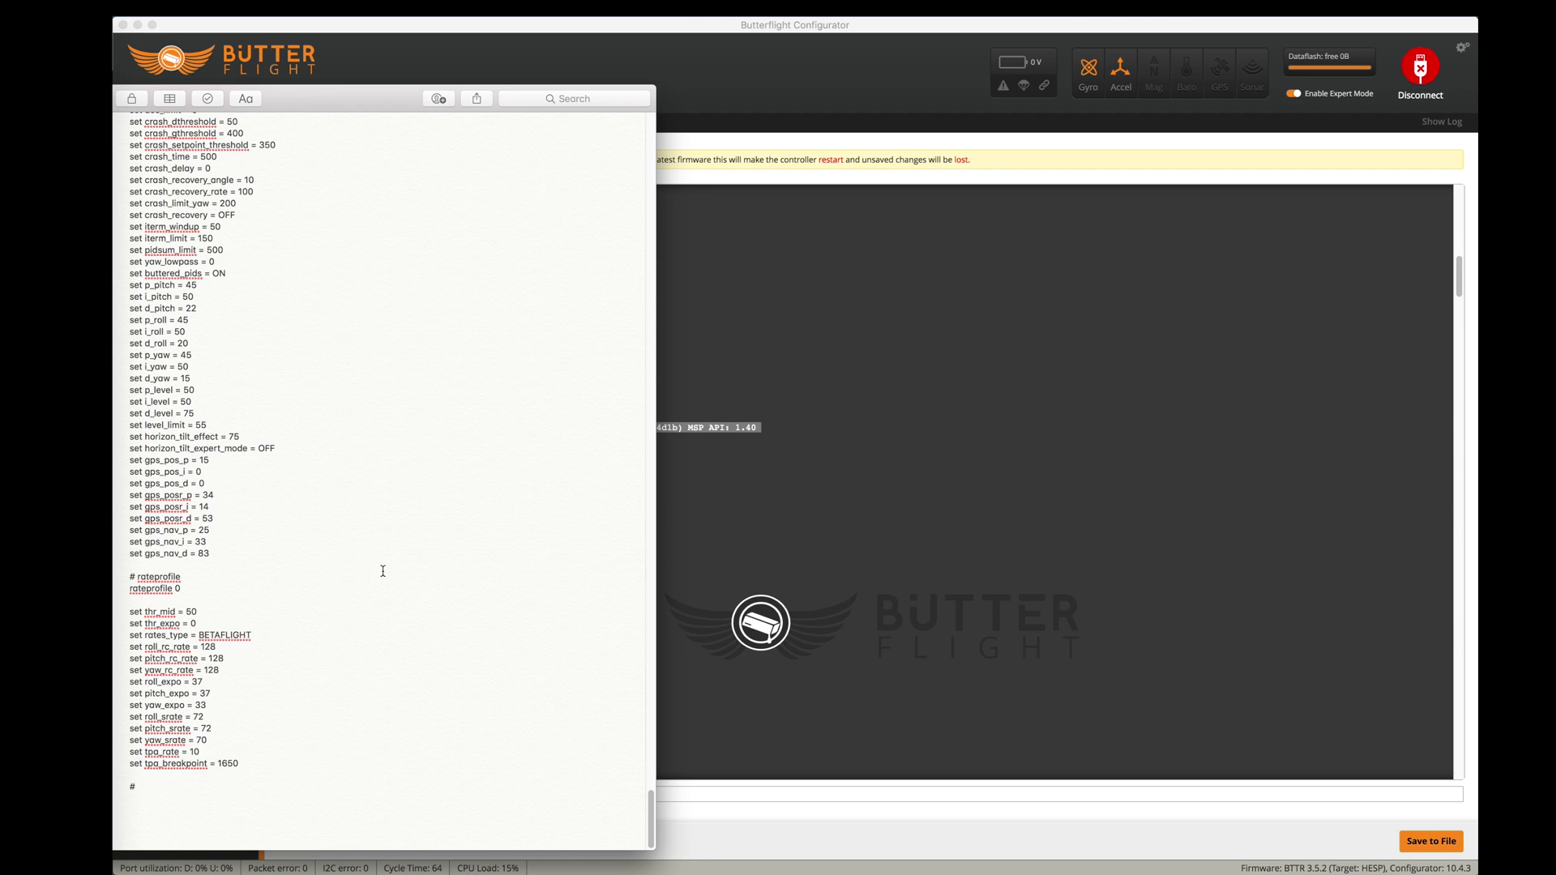
left_click(1215, 521)
left_click(1094, 442)
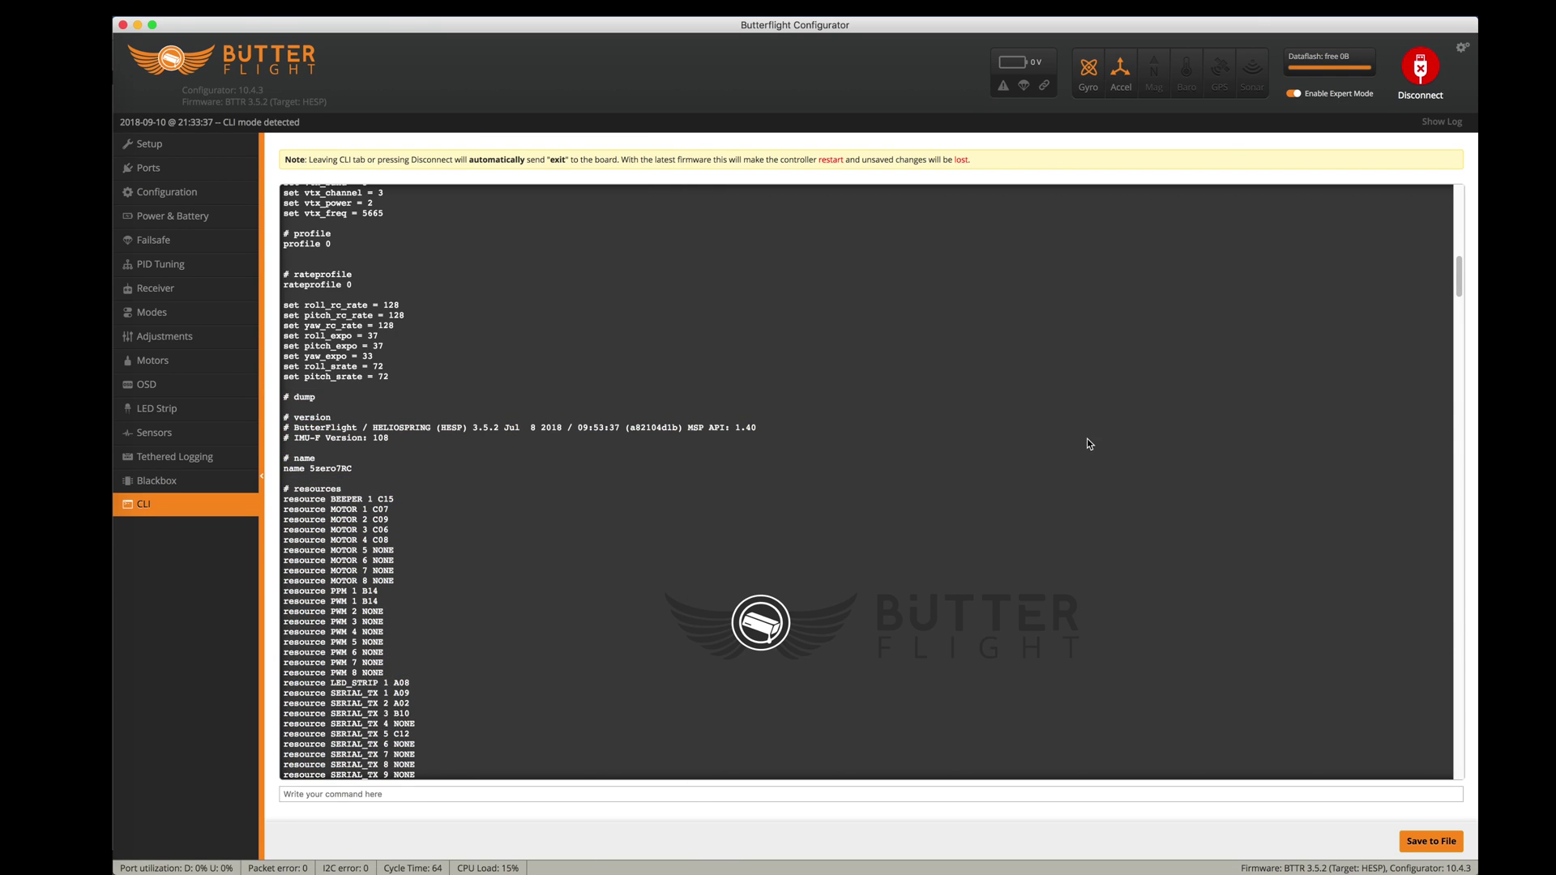
key("super+Tab")
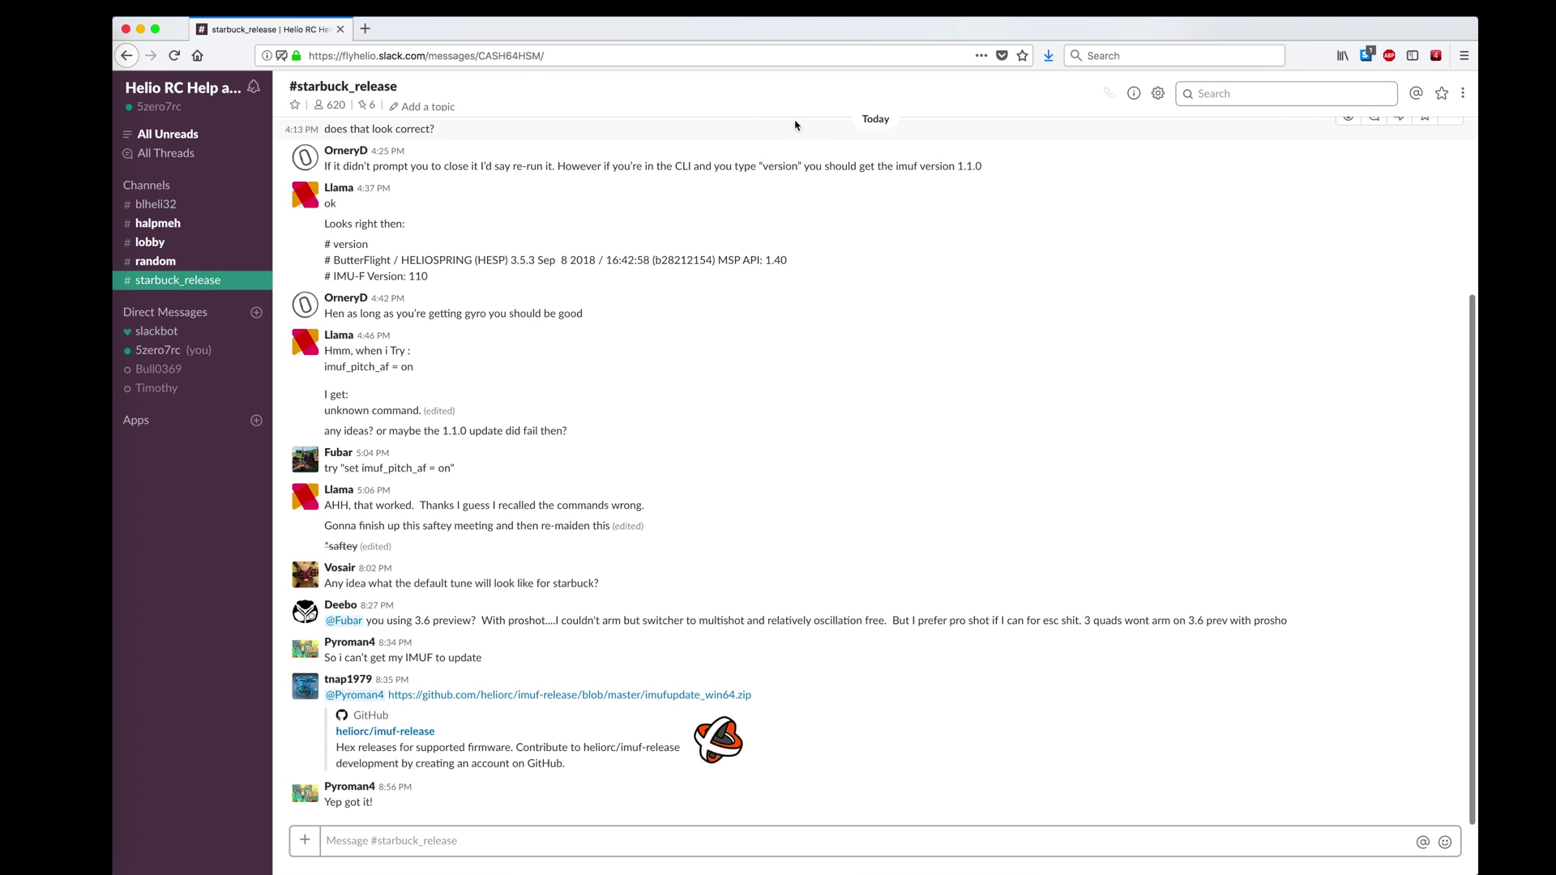
Step: Select the flyhelio.slack.com workspace domain, then return to #starbuck_release
left_click(363, 56)
left_click_drag(363, 56, 424, 56)
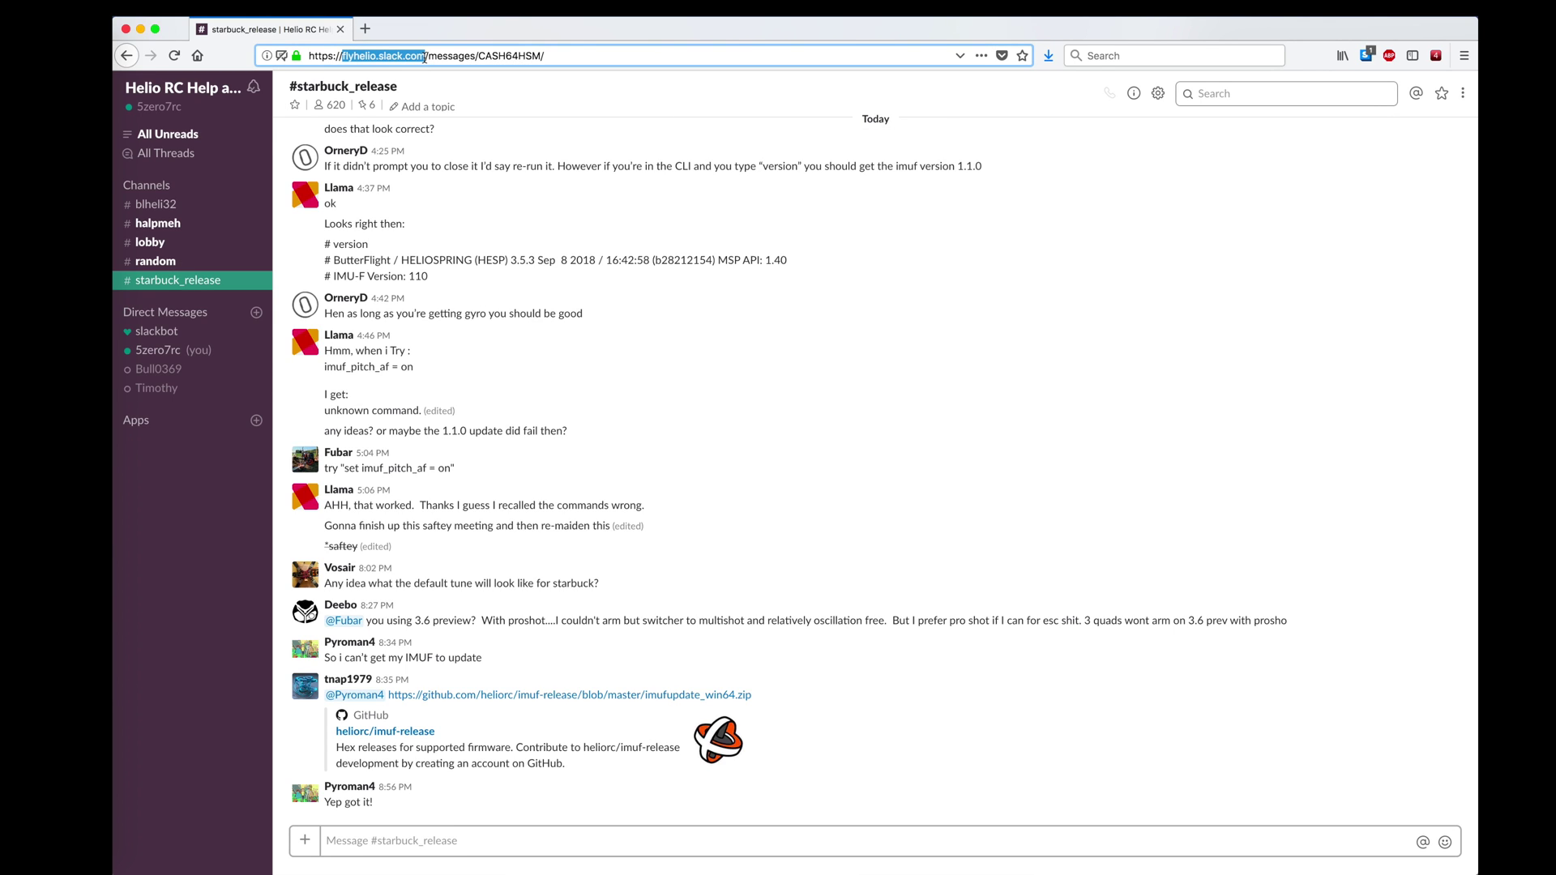
left_click(183, 286)
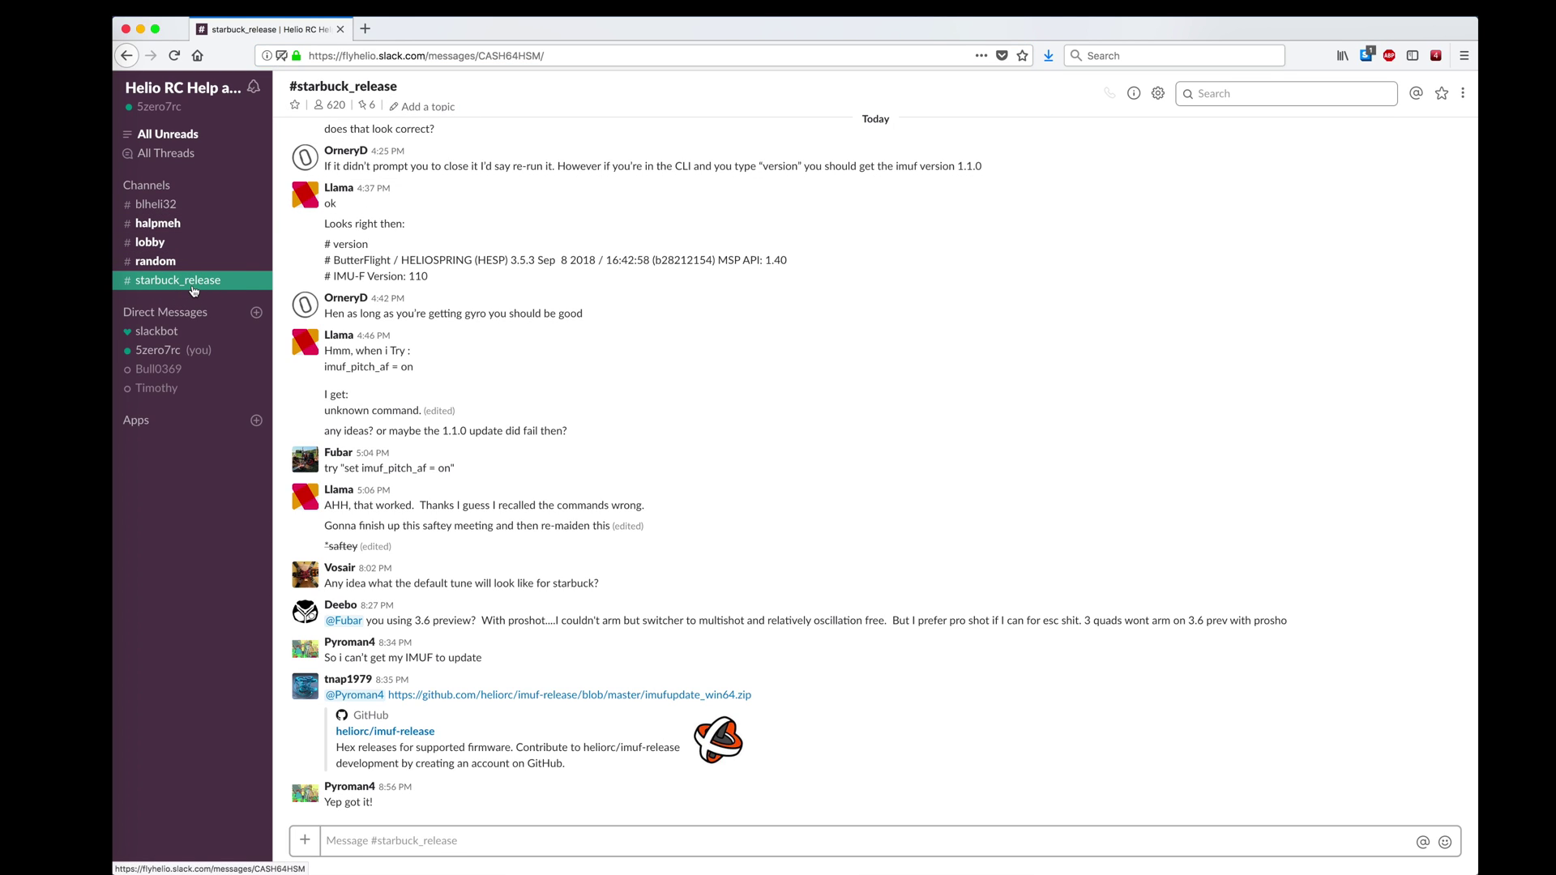
Step: Open the pinned install-steps file and select the 3.5.3 HELIOSPRING firmware download link
left_click(367, 108)
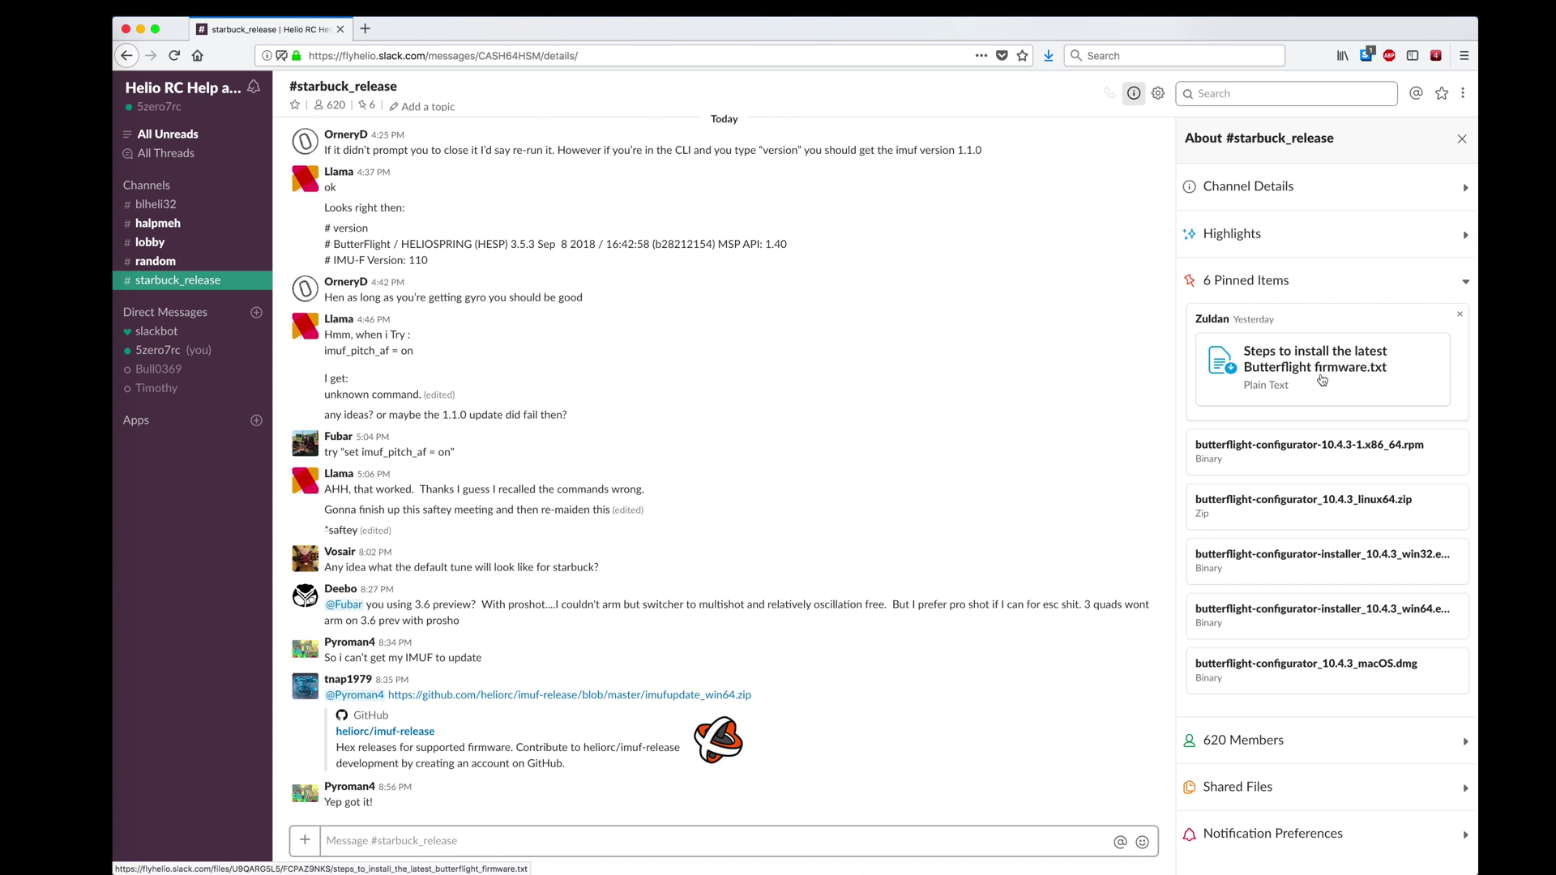
left_click(1322, 375)
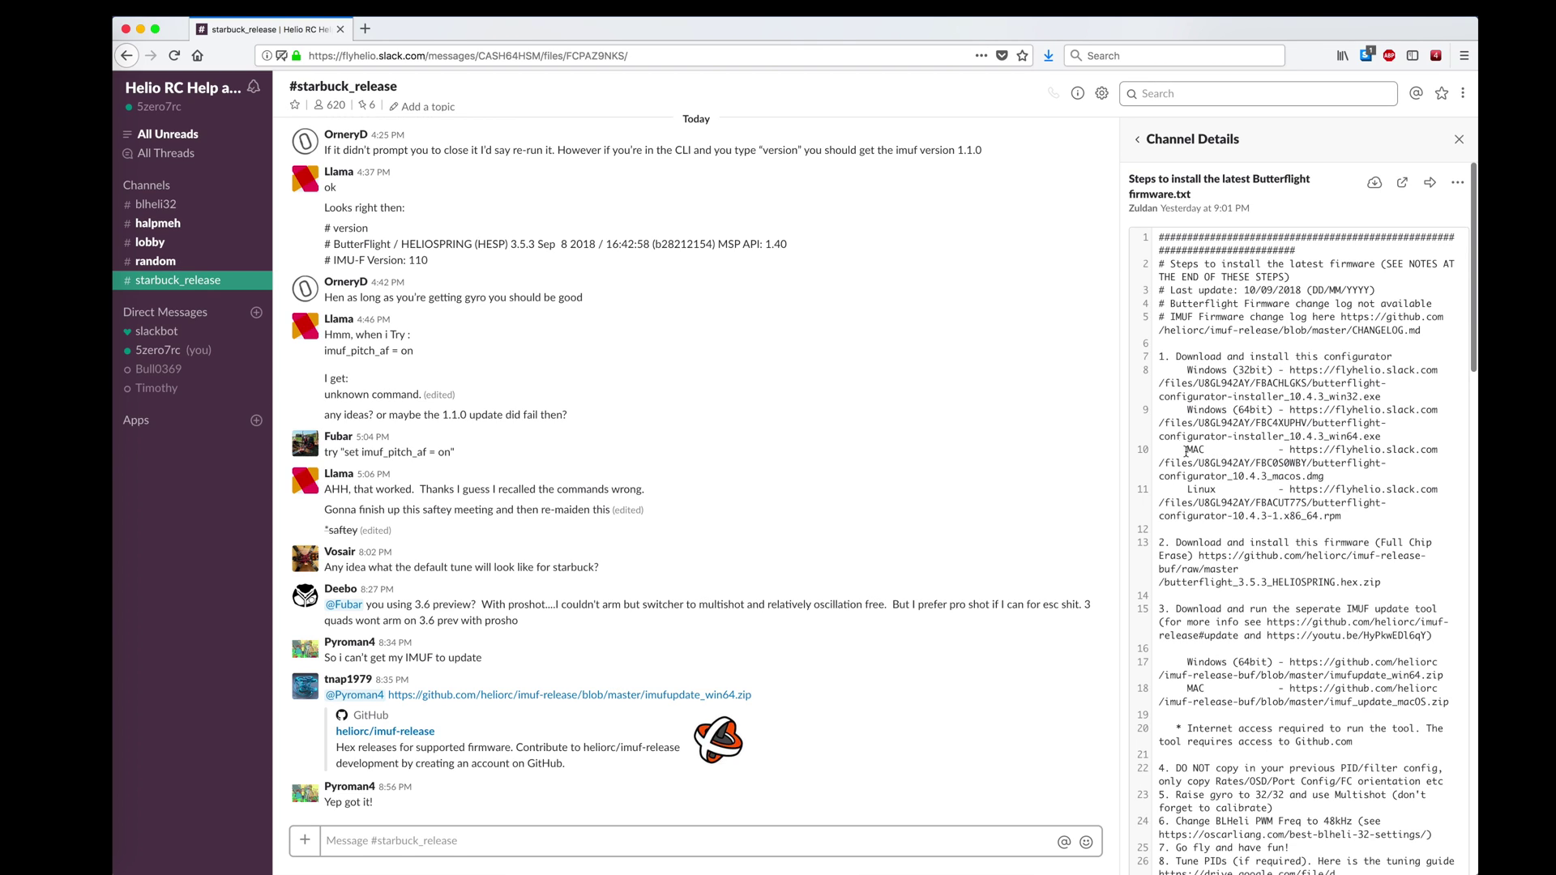
left_click_drag(1186, 450, 1339, 479)
left_click(1234, 475)
left_click_drag(1233, 475, 1267, 478)
scroll(1256, 454, "down", 4)
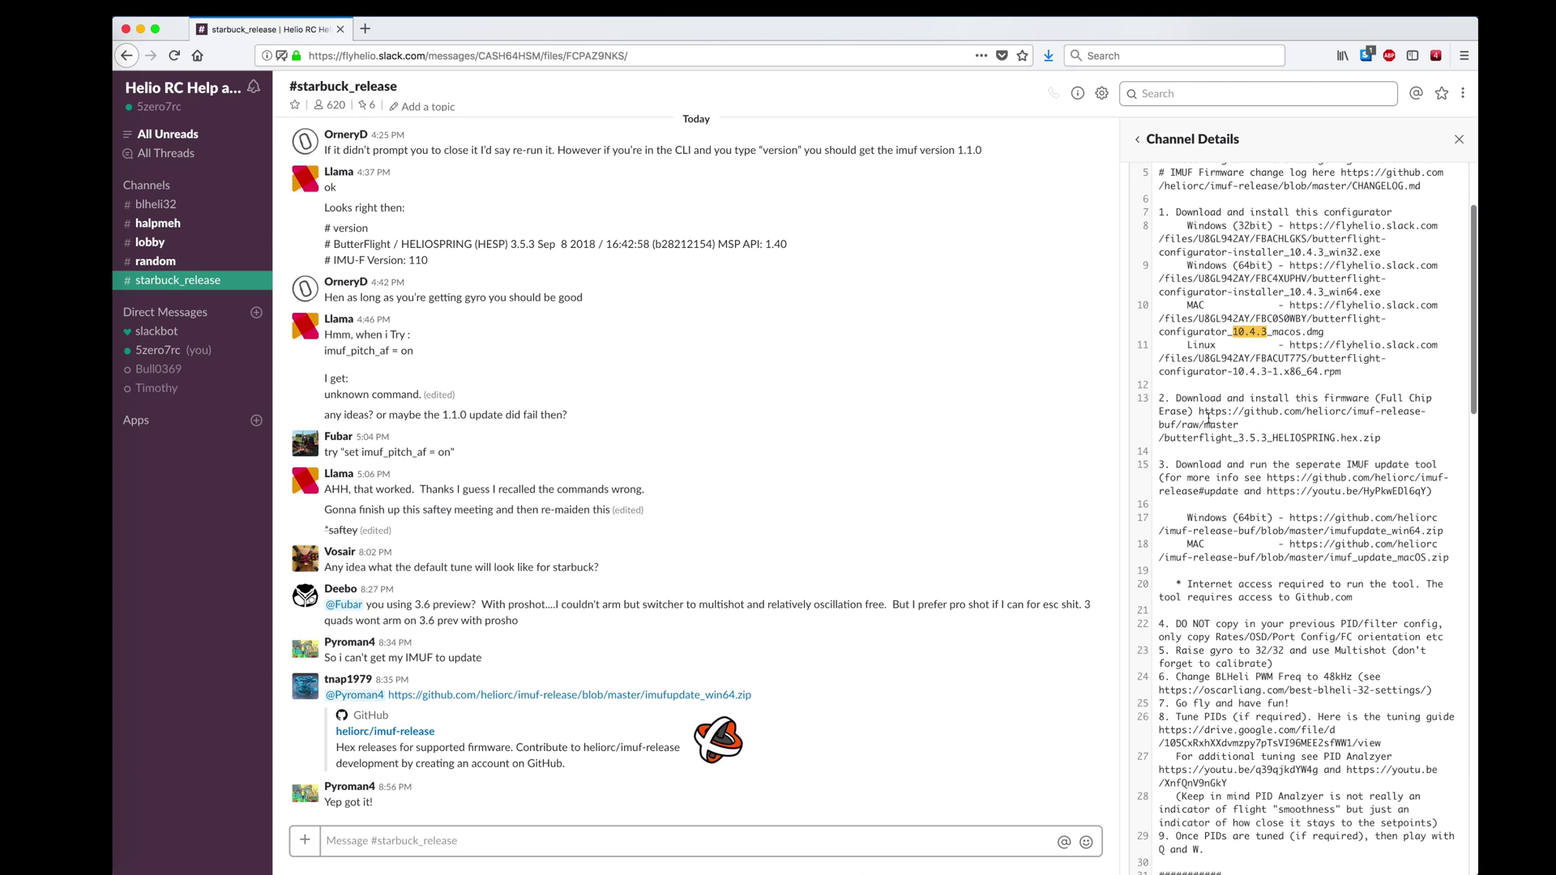
left_click_drag(1199, 411, 1388, 441)
key("super+c")
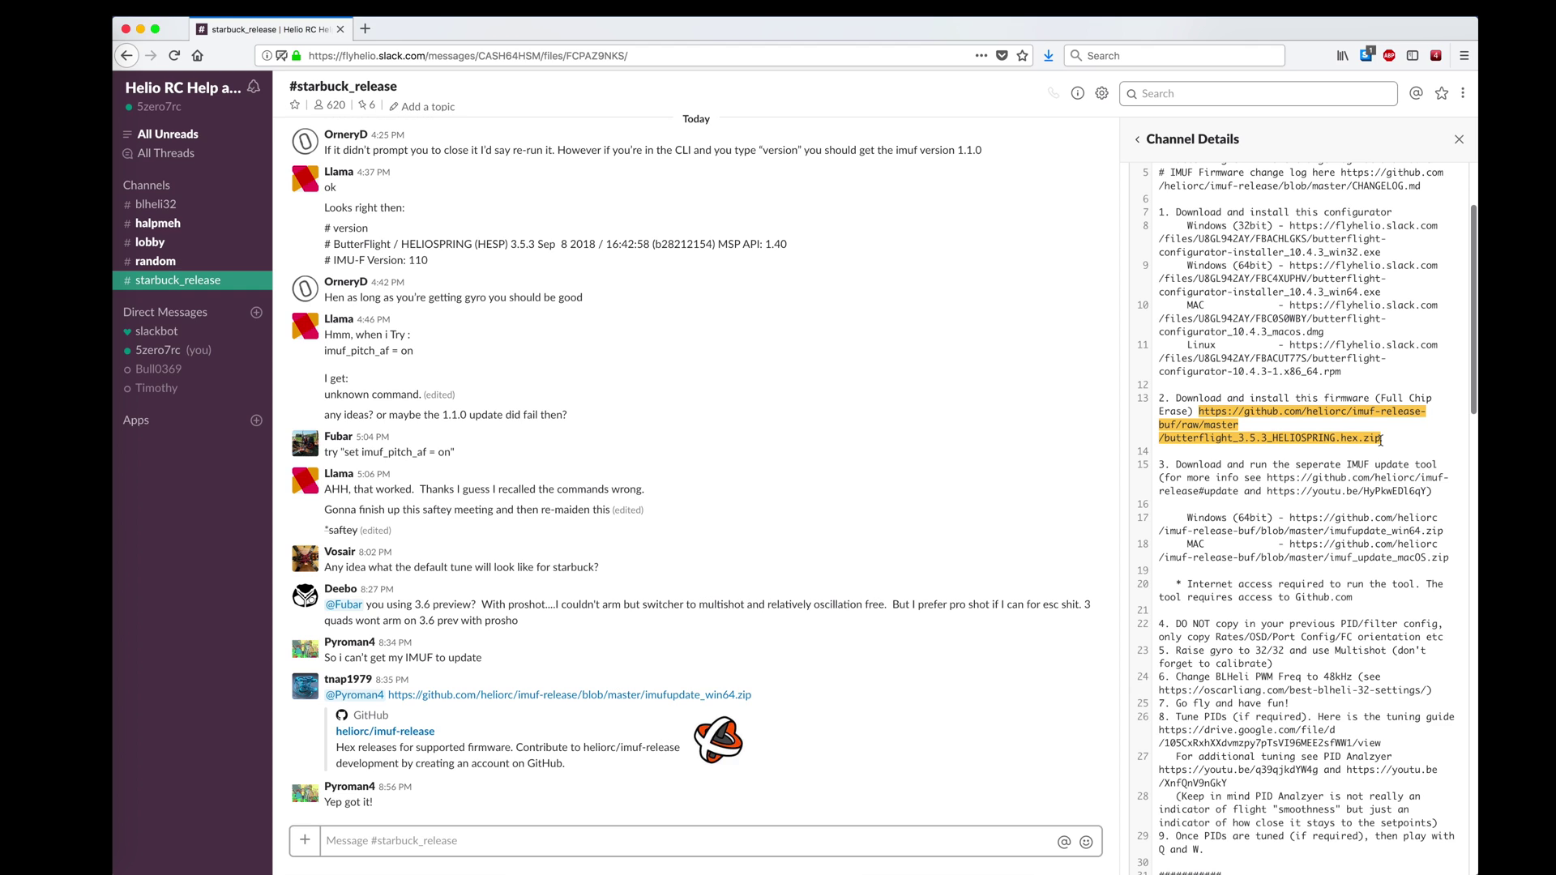
Step: Download butterflight_3.5.3_HELIOSPRING.hex.zip in a new tab, then close that tab
key("super+t")
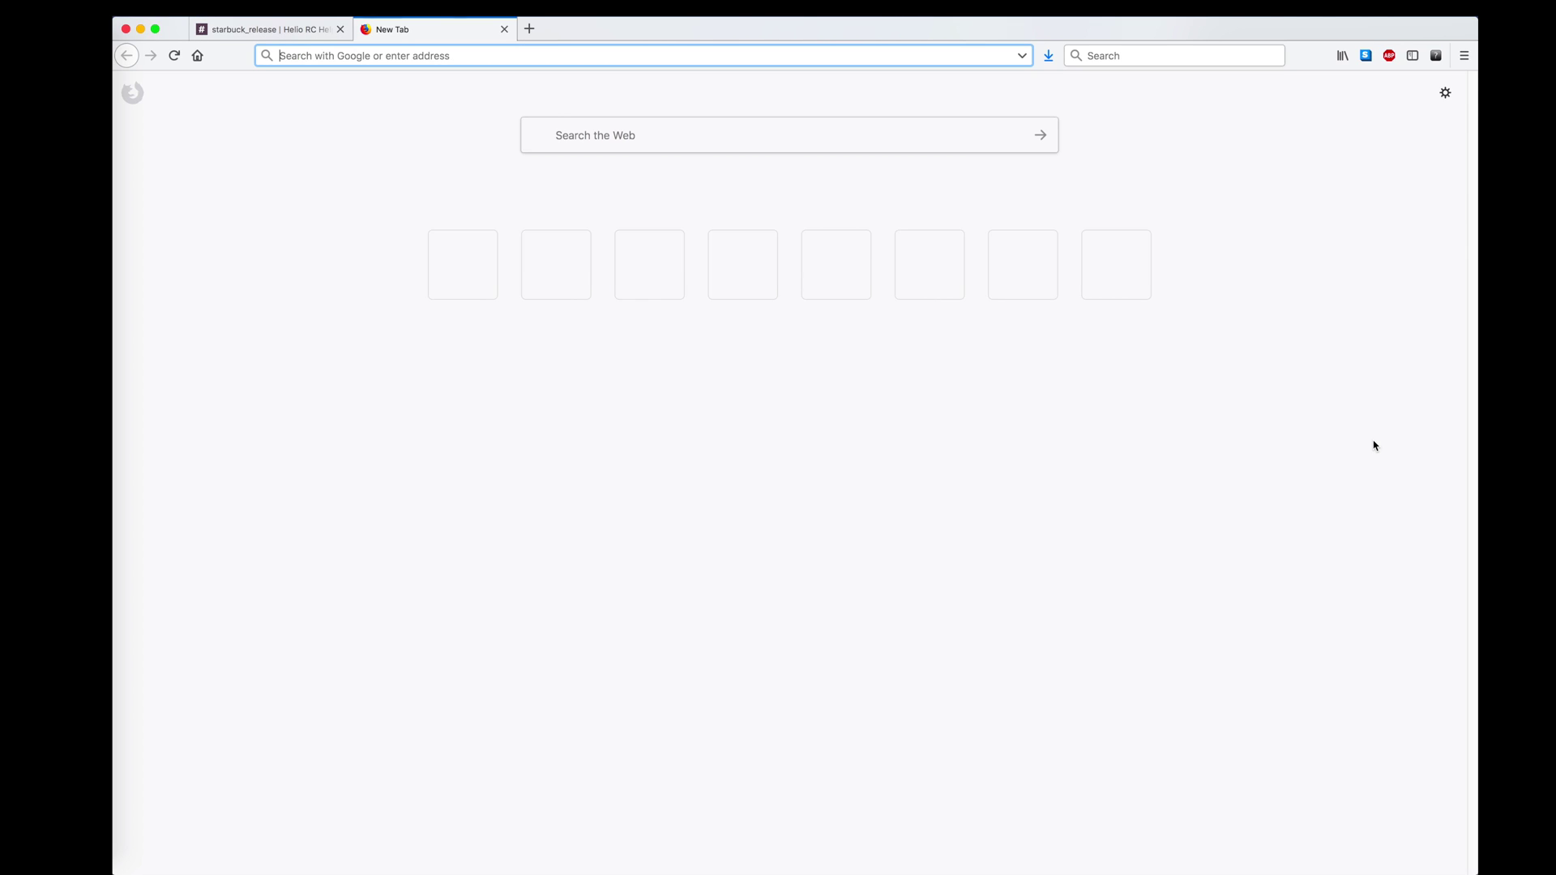
key("super+v")
key("Return")
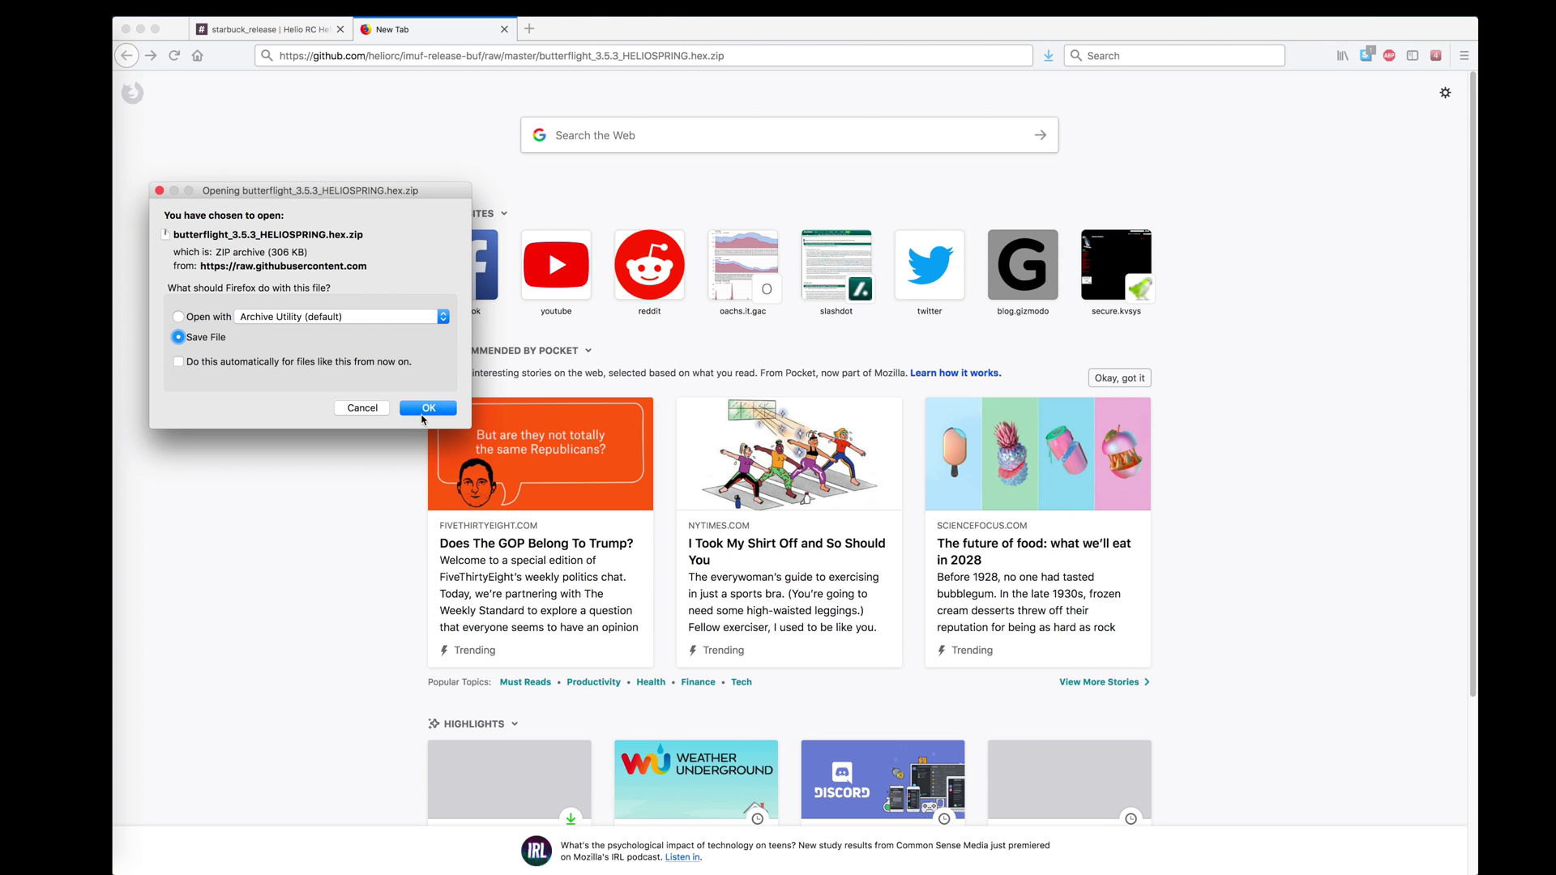
left_click(428, 408)
left_click(1182, 703)
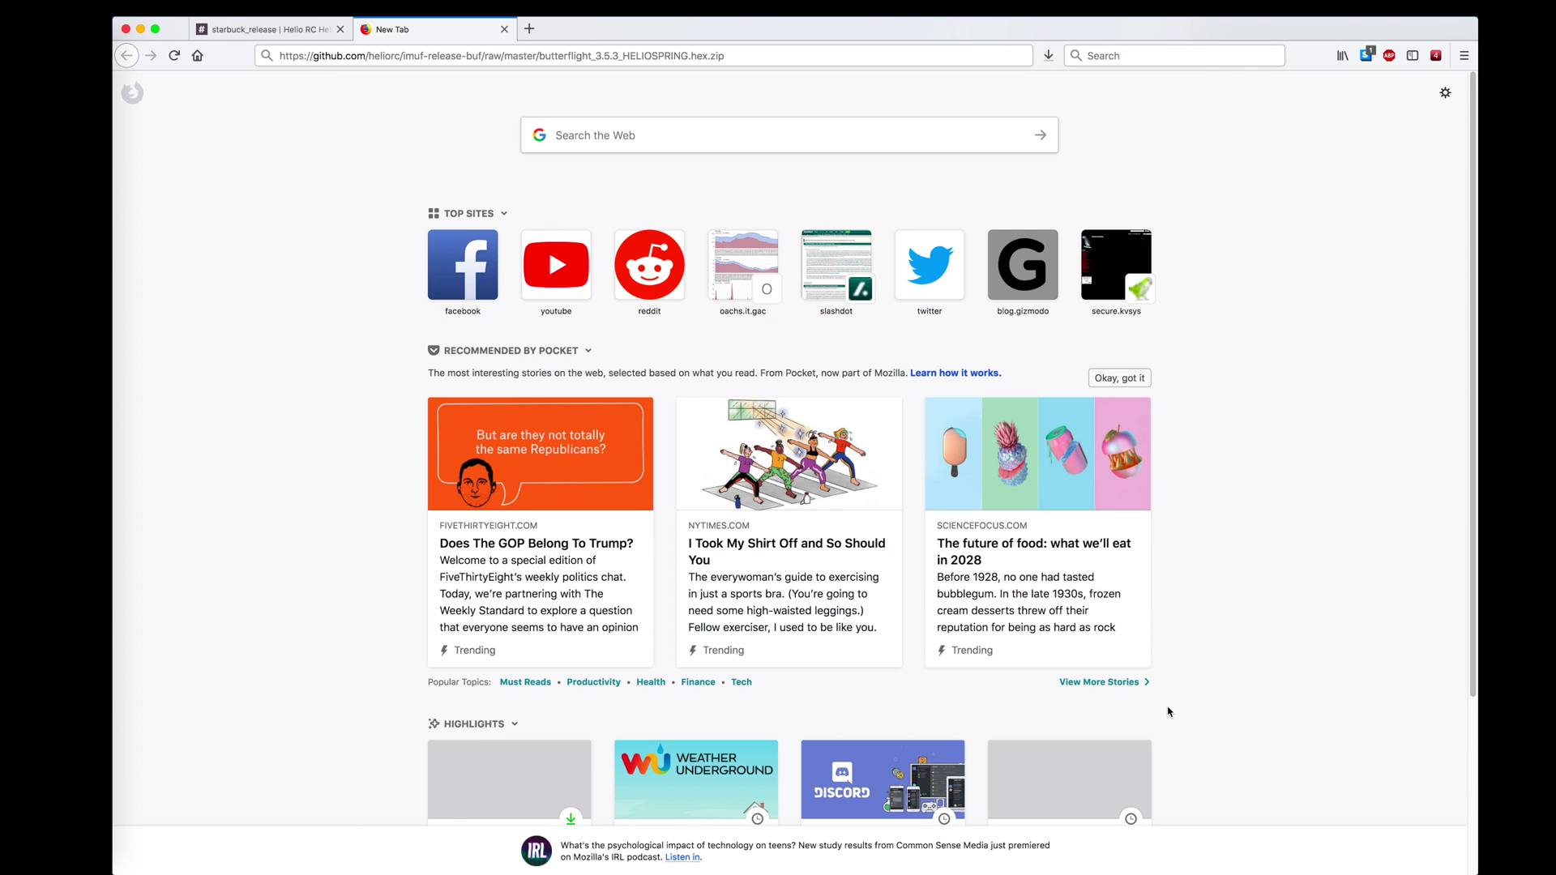
left_click(504, 28)
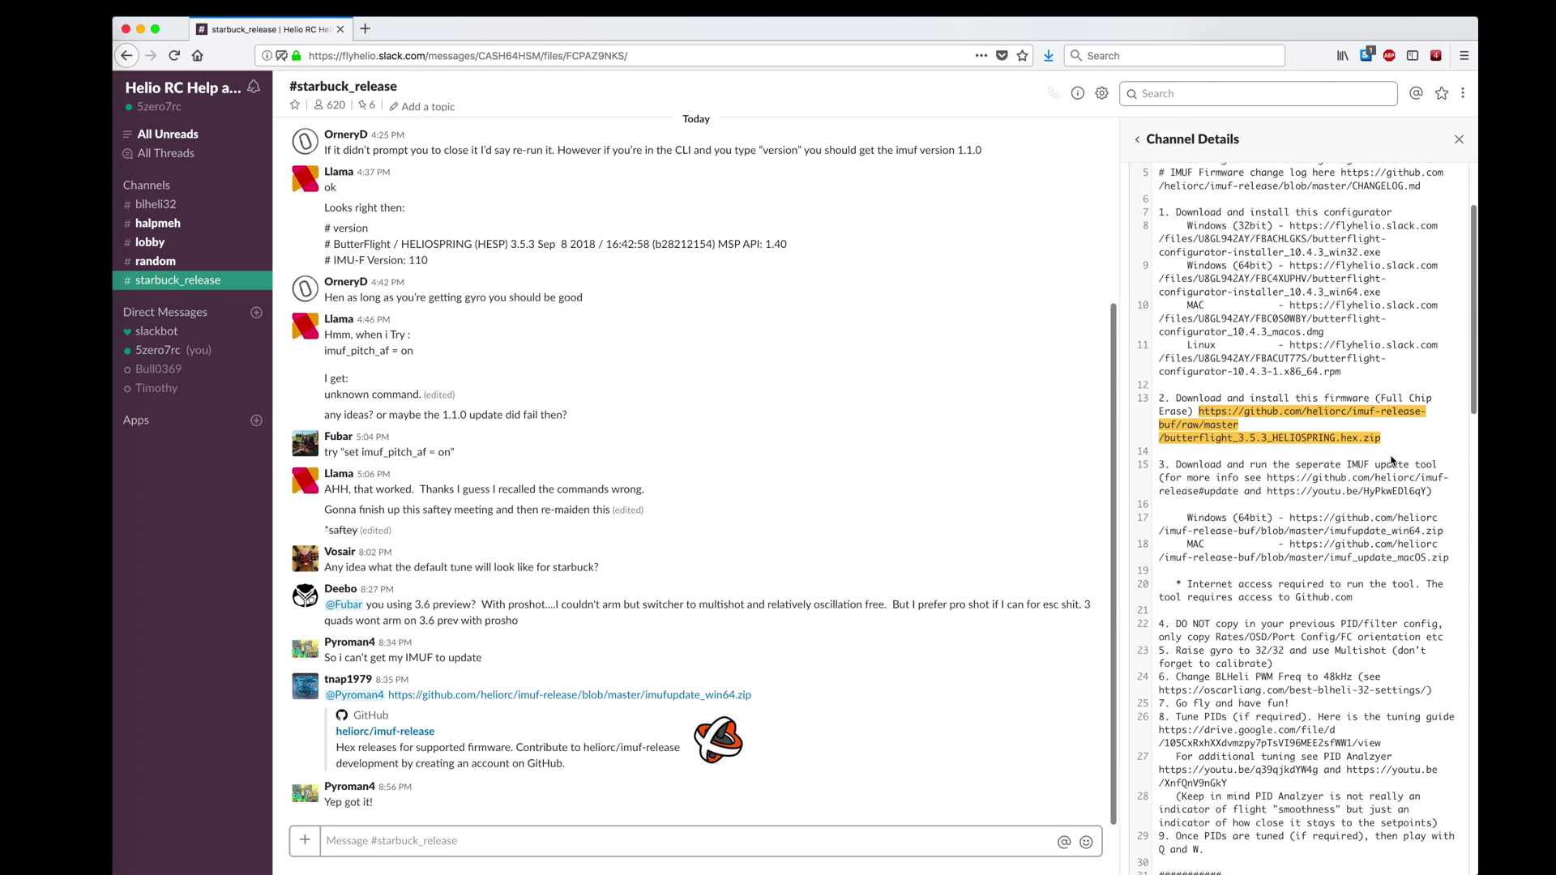
Step: Select the macOS IMUF update link on line 18 of the install notes
left_click(1395, 450)
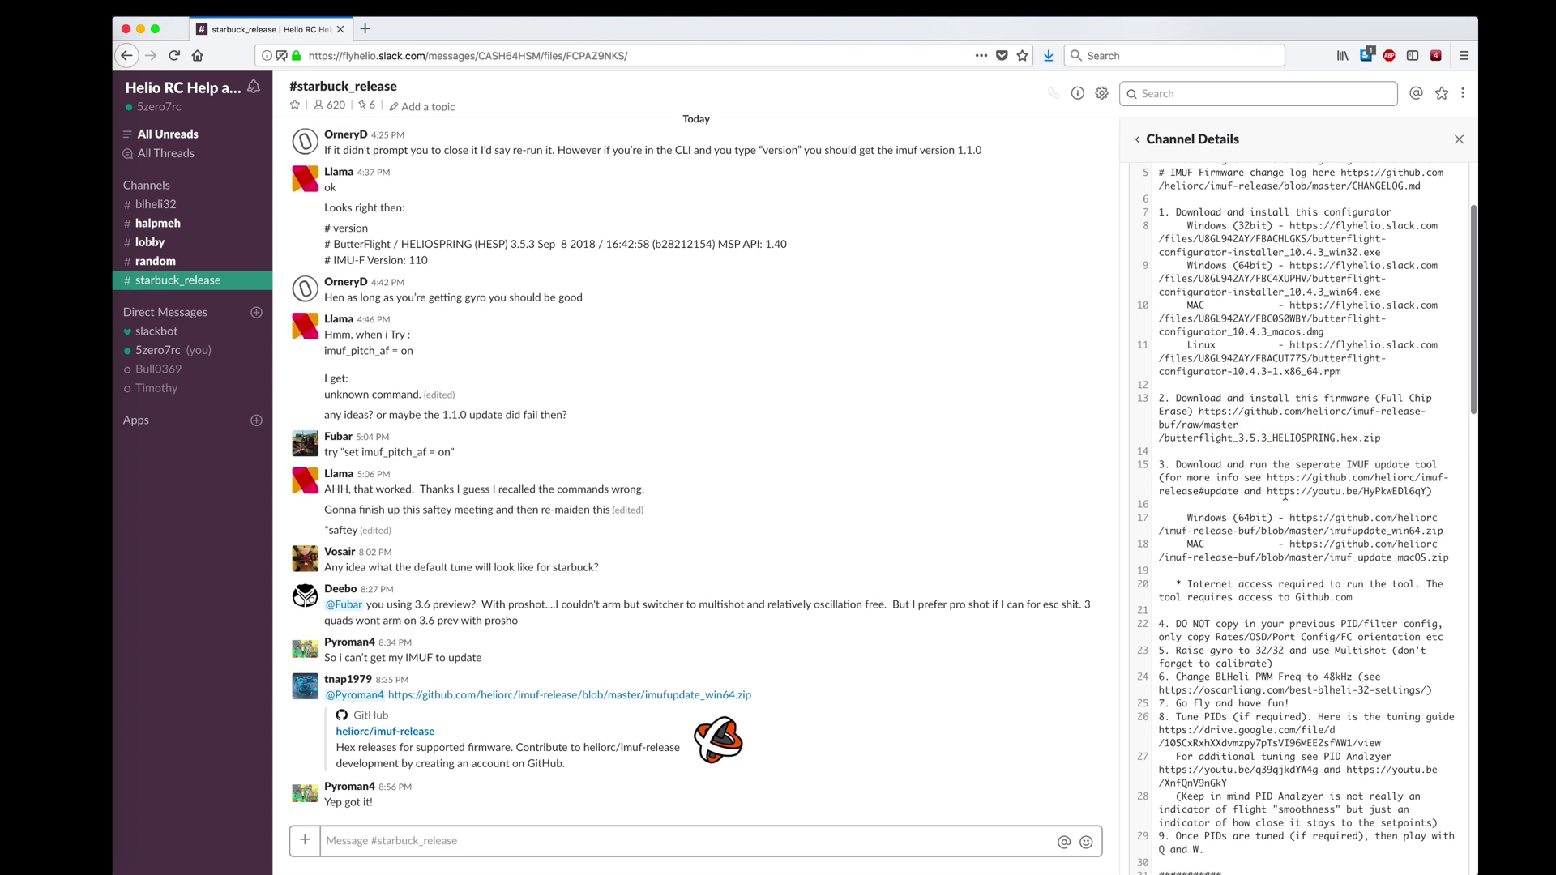
scroll(1285, 495, "down", 1)
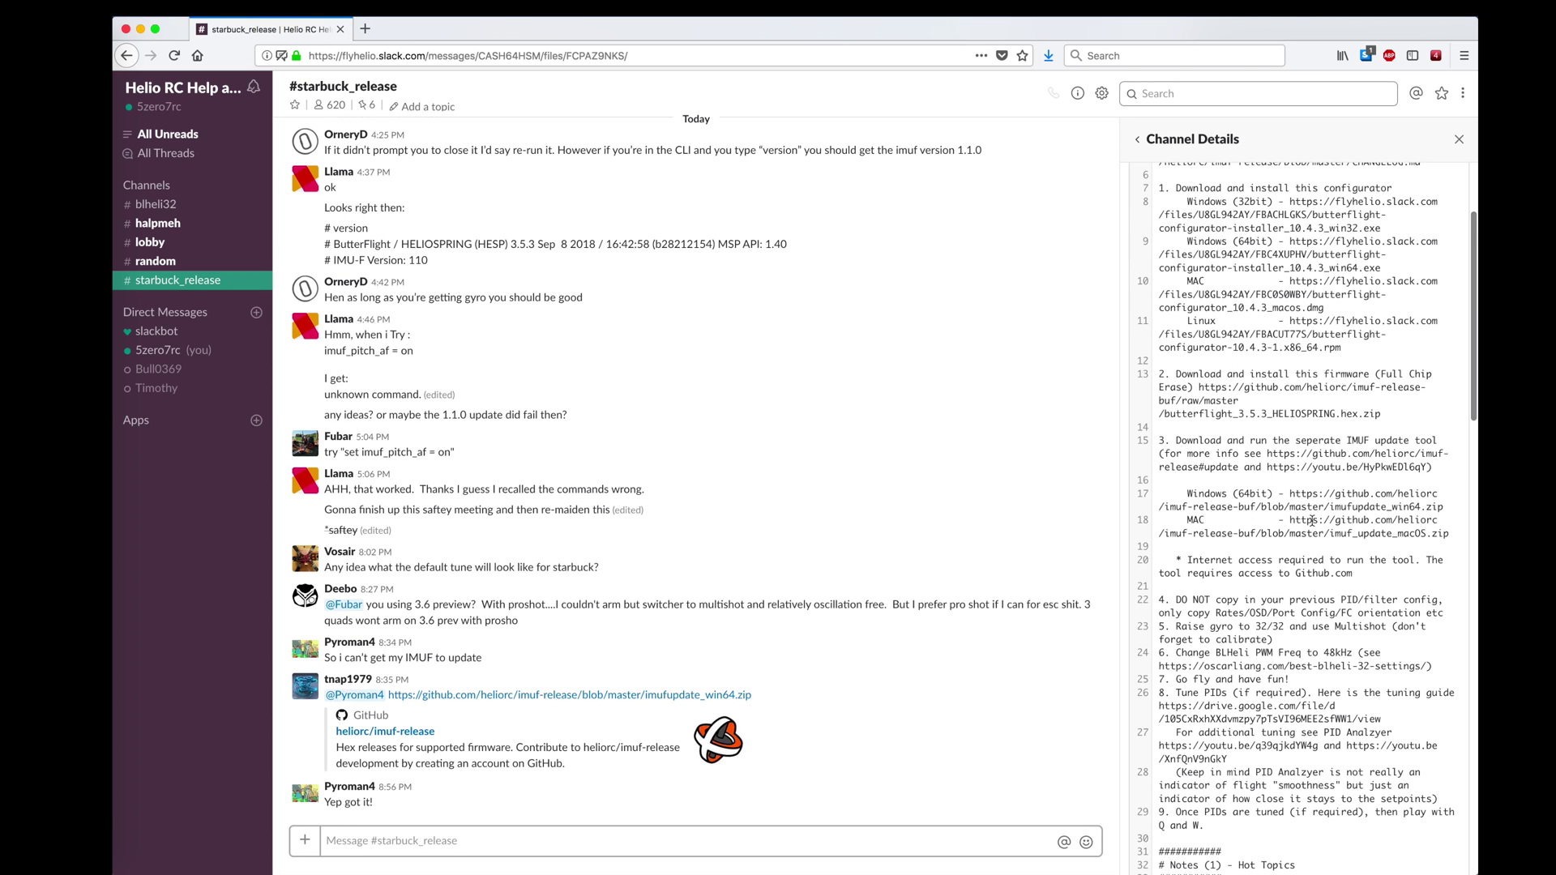
left_click_drag(1291, 522, 1448, 533)
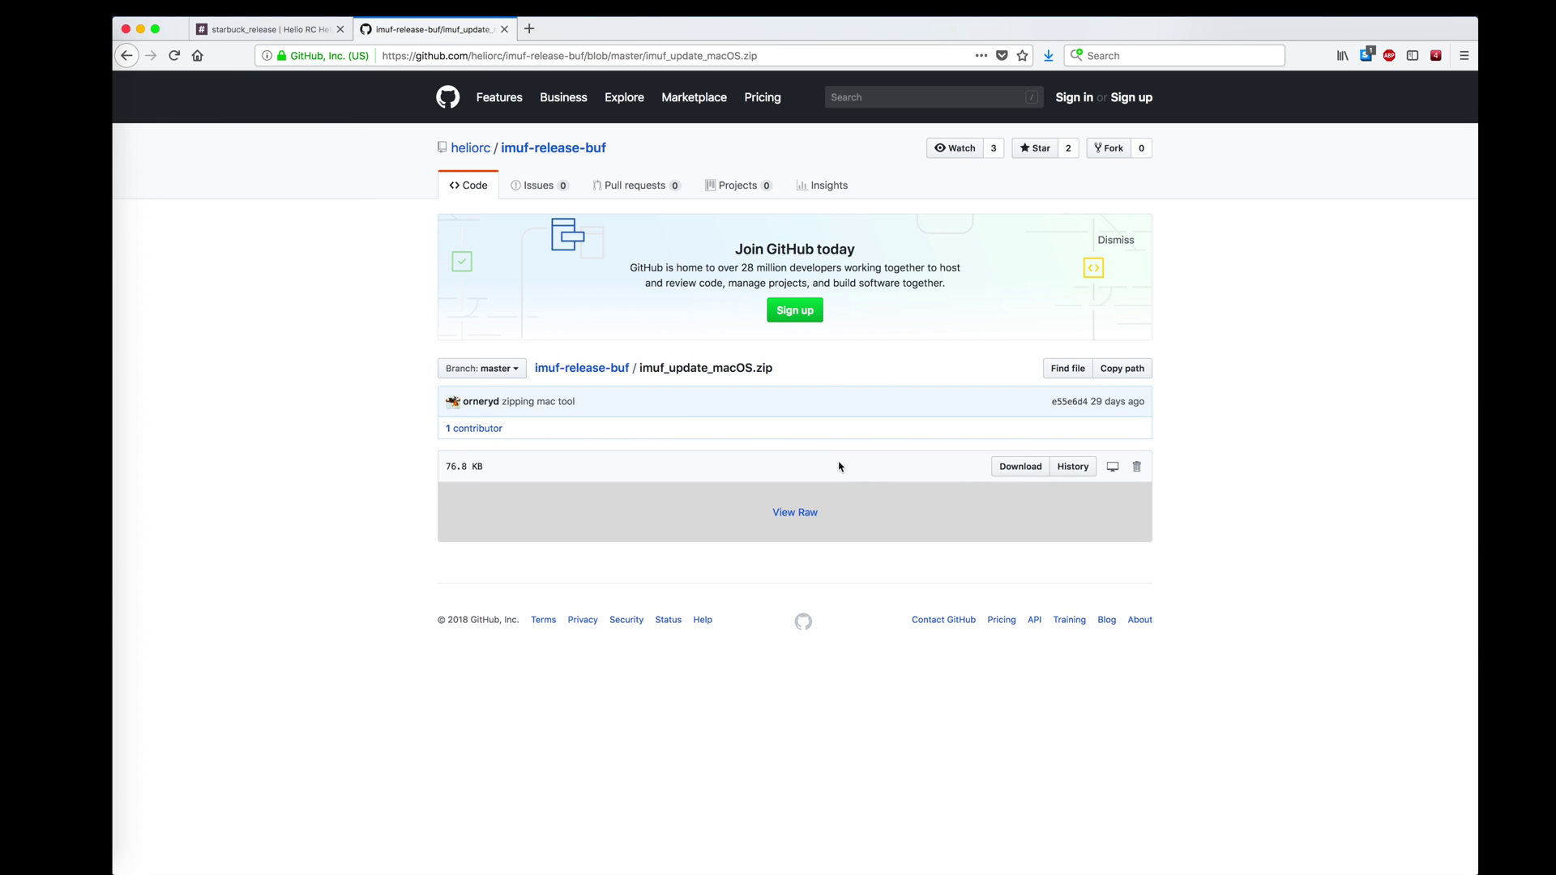
Step: Download imuf_update_macOS.zip from GitHub into the drone folder
left_click(1007, 468)
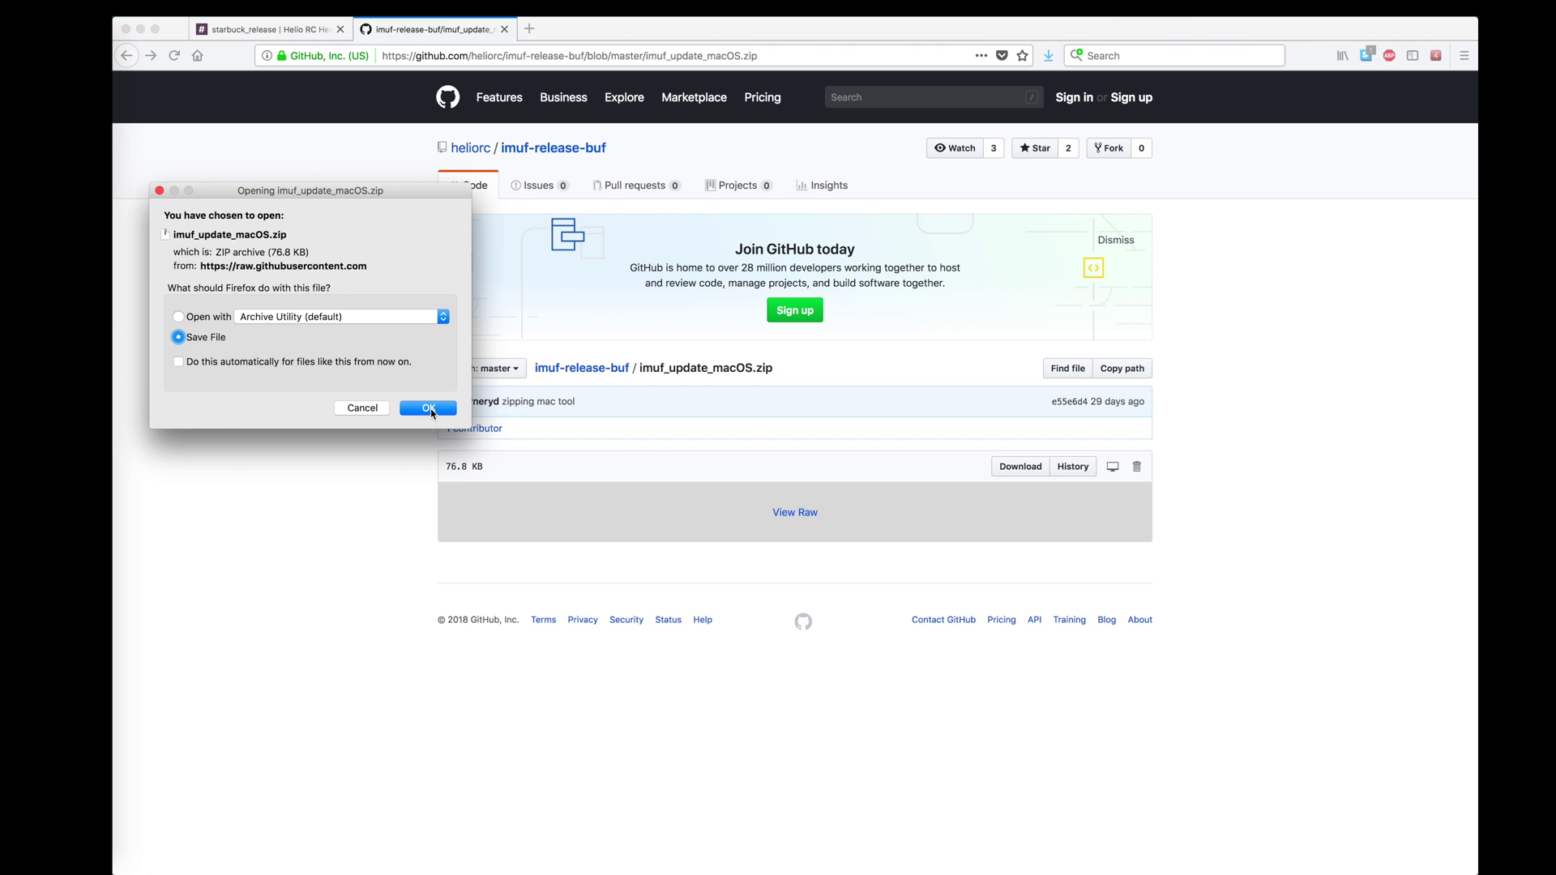
left_click(423, 411)
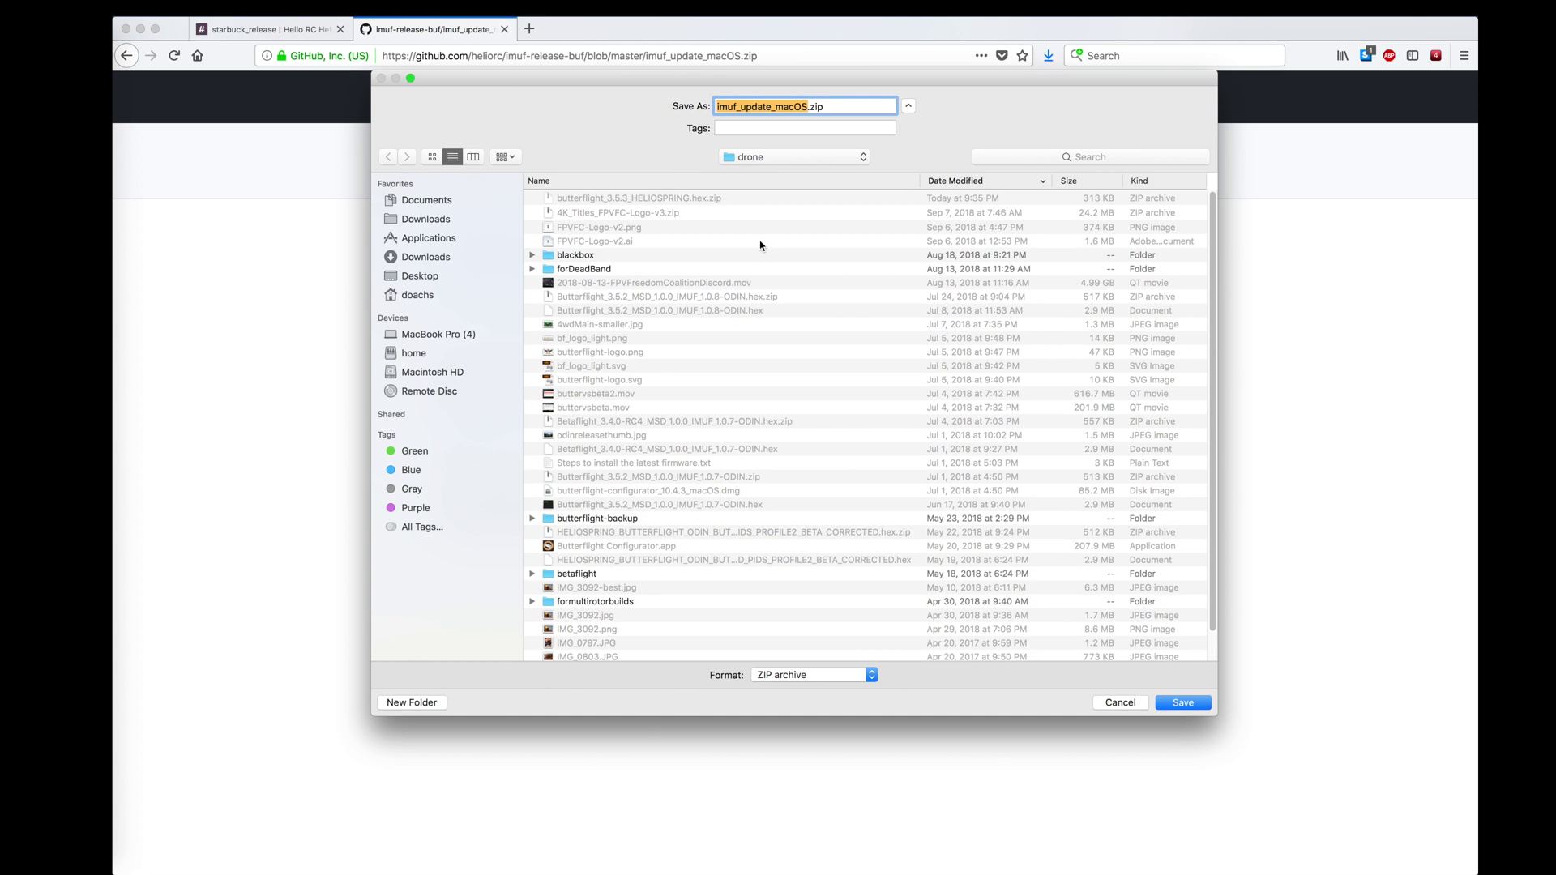
left_click(1194, 707)
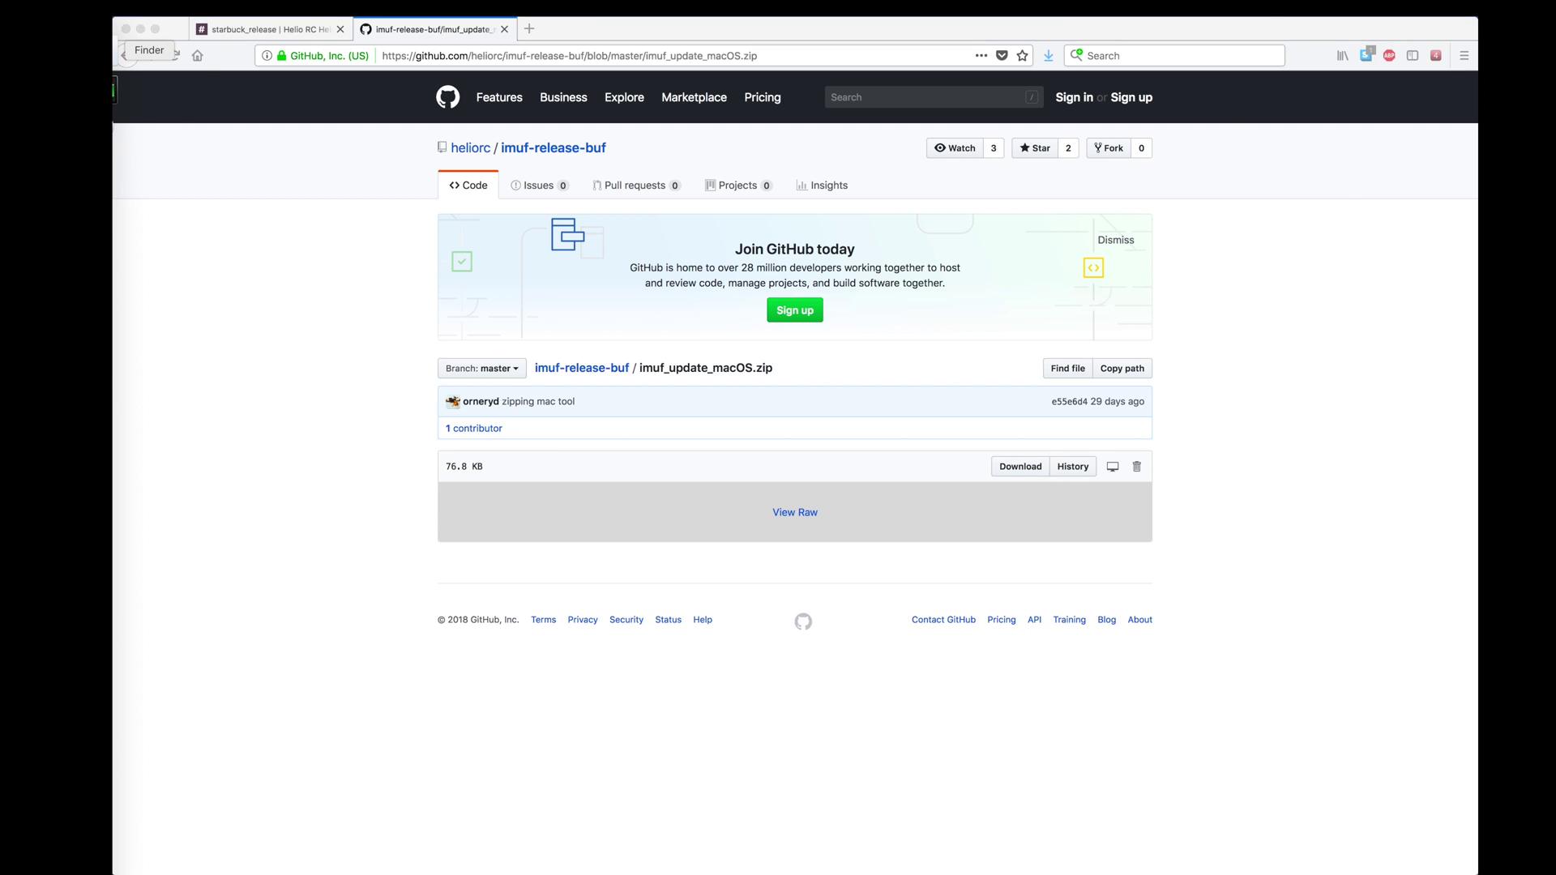
left_click(117, 50)
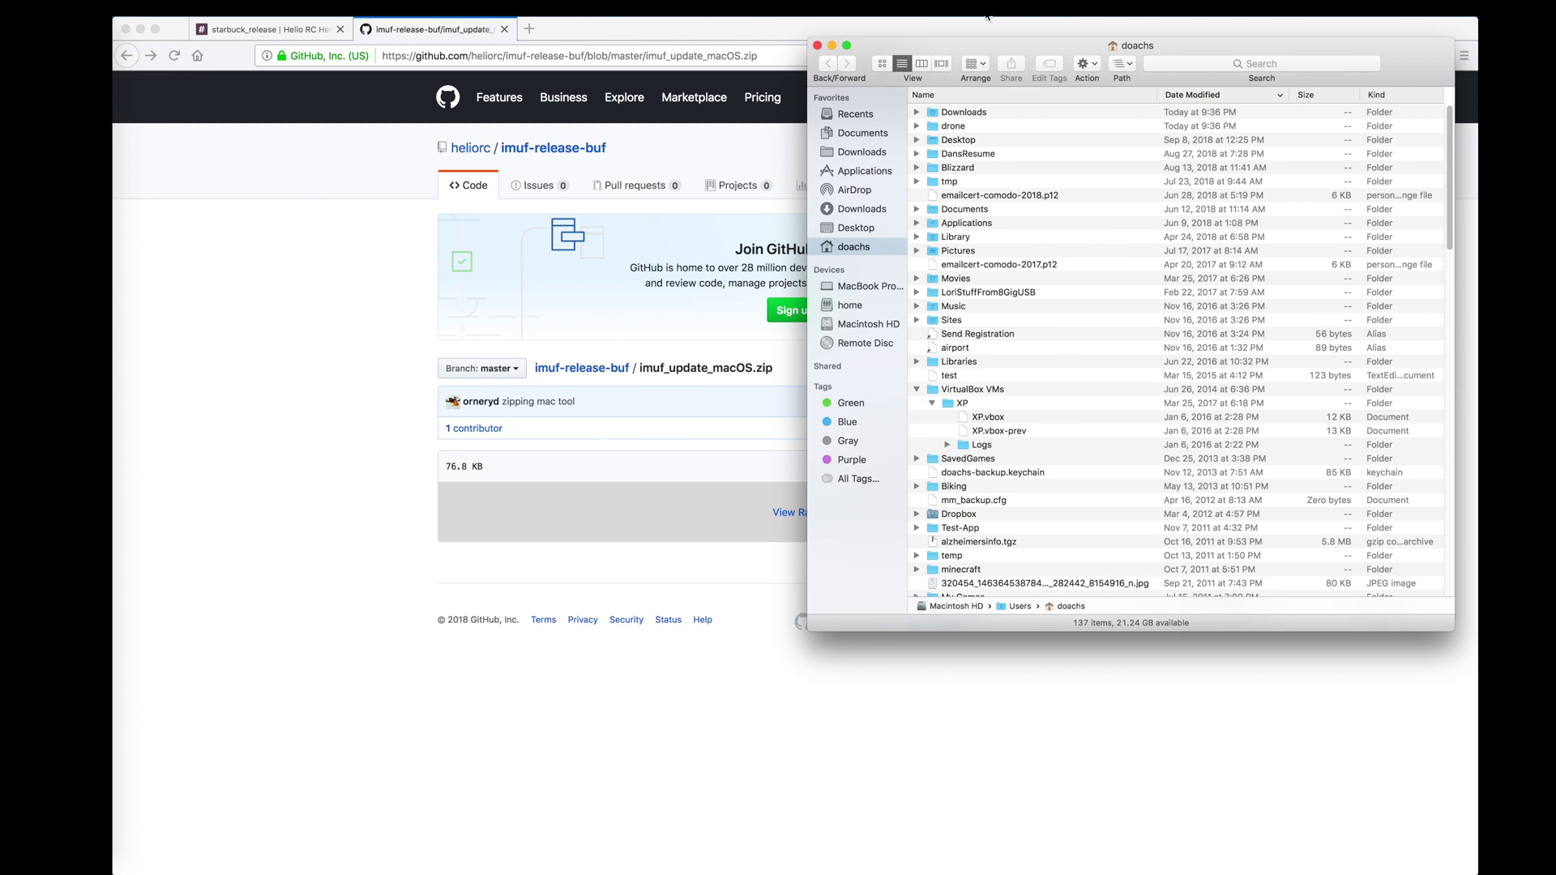
Step: Open the drone folder and create a new folder named helio-starbuc
left_click_drag(973, 46, 746, 133)
left_click(742, 217)
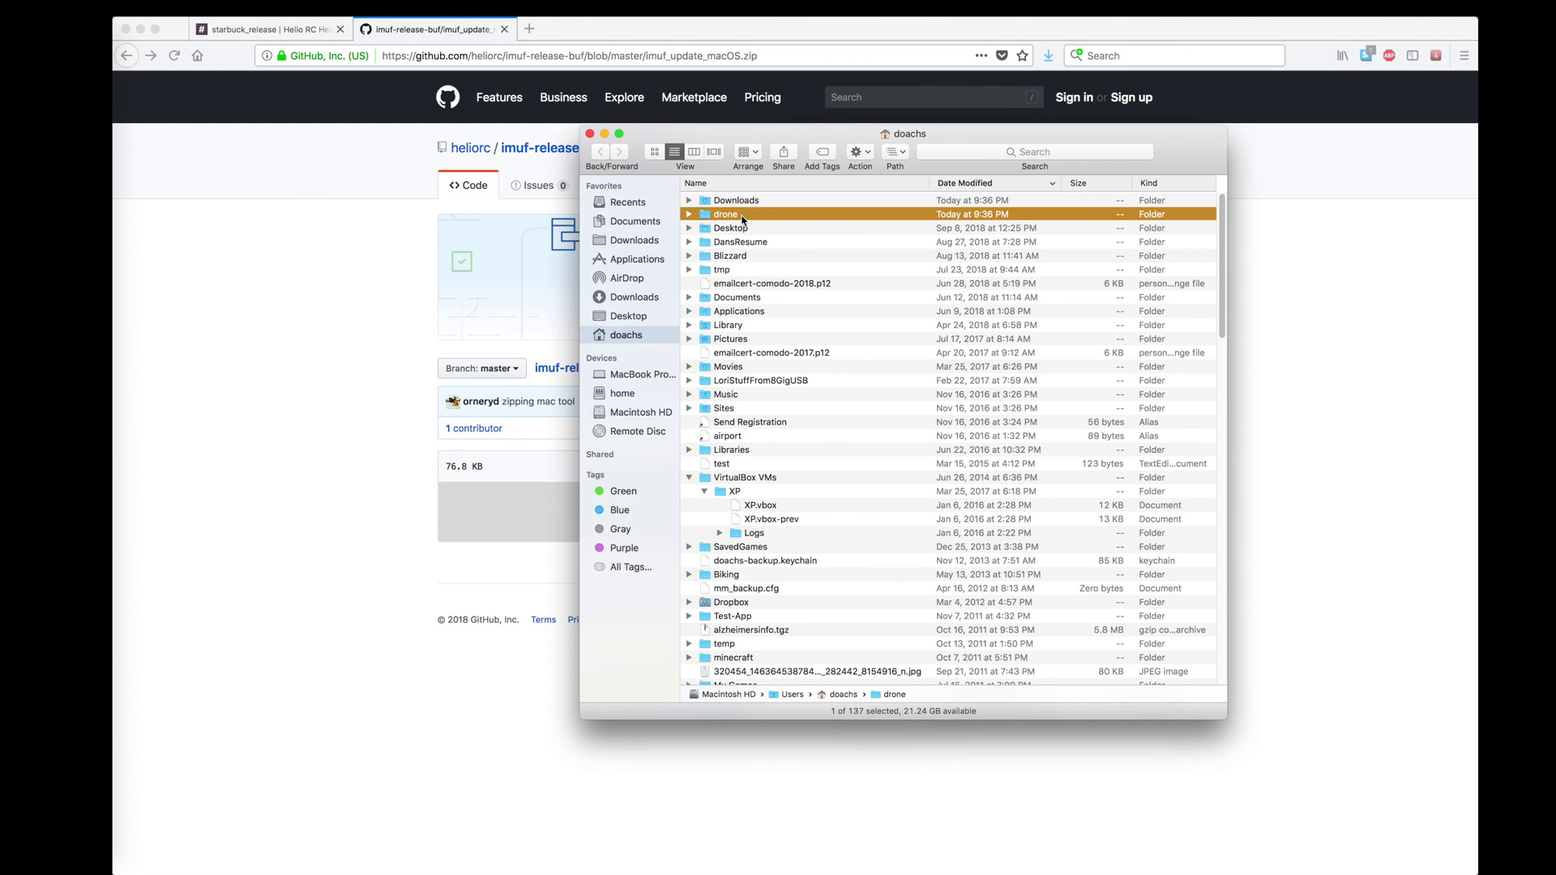
double_click(742, 216)
left_click_drag(674, 154, 559, 172)
left_click(176, 8)
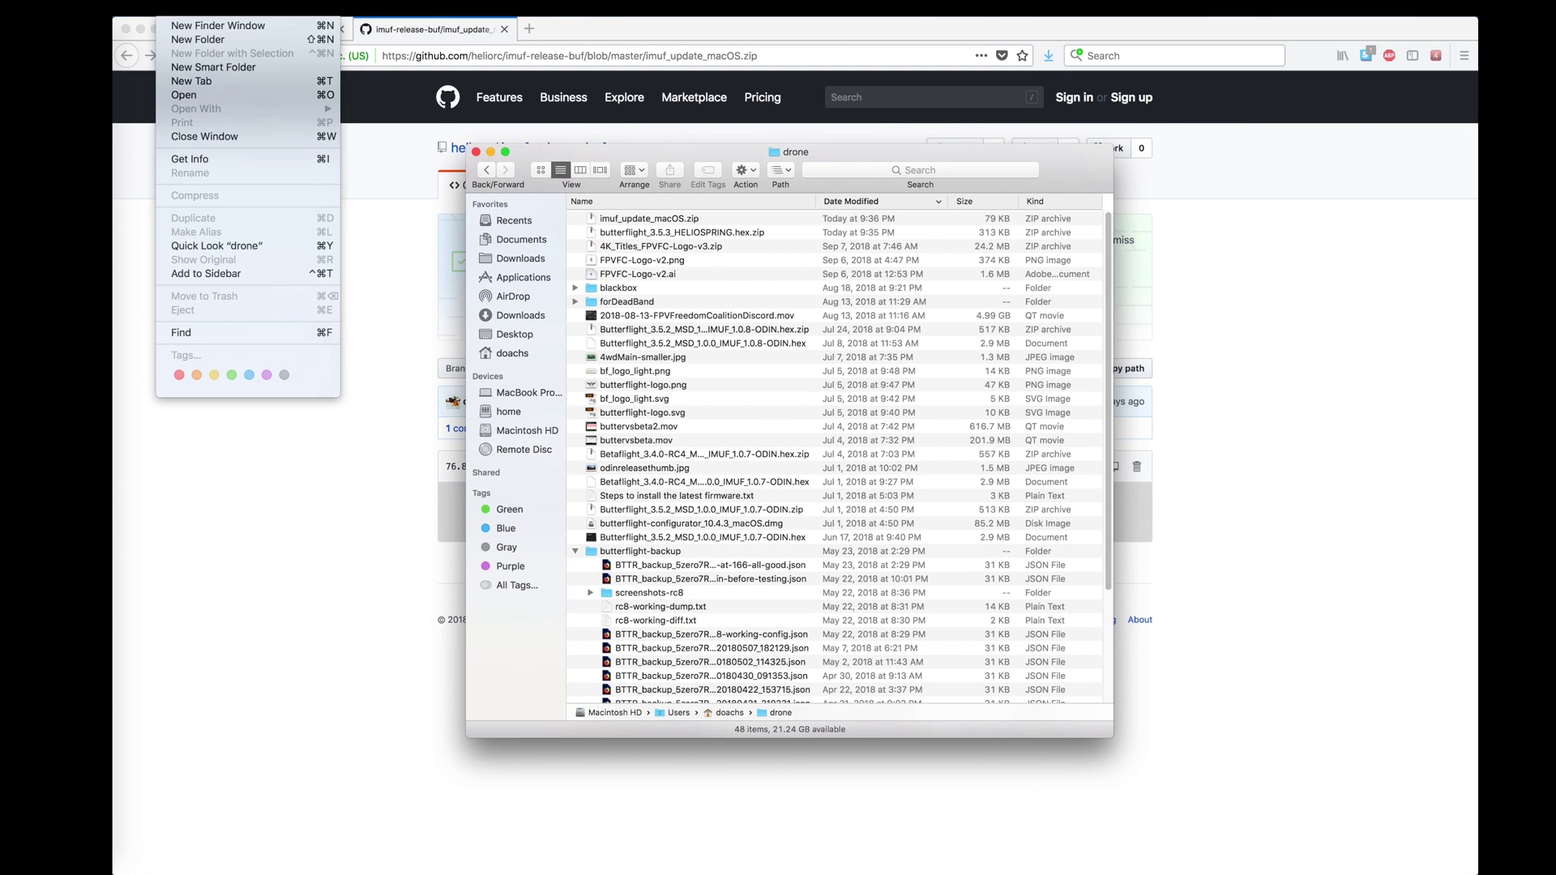
left_click(198, 39)
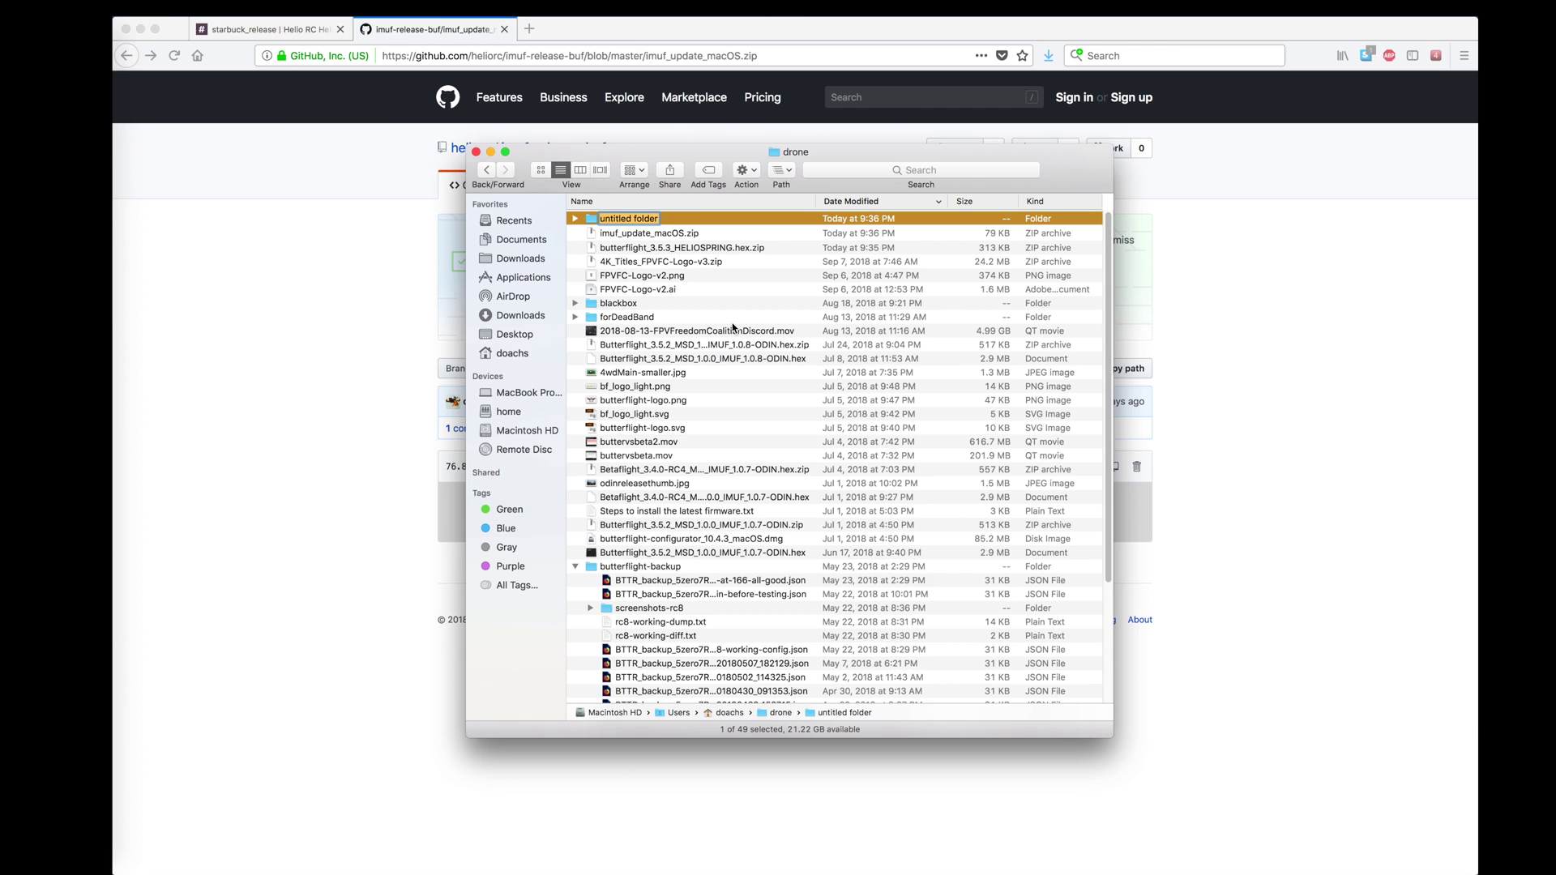
type("helio-starbuc")
key("Return")
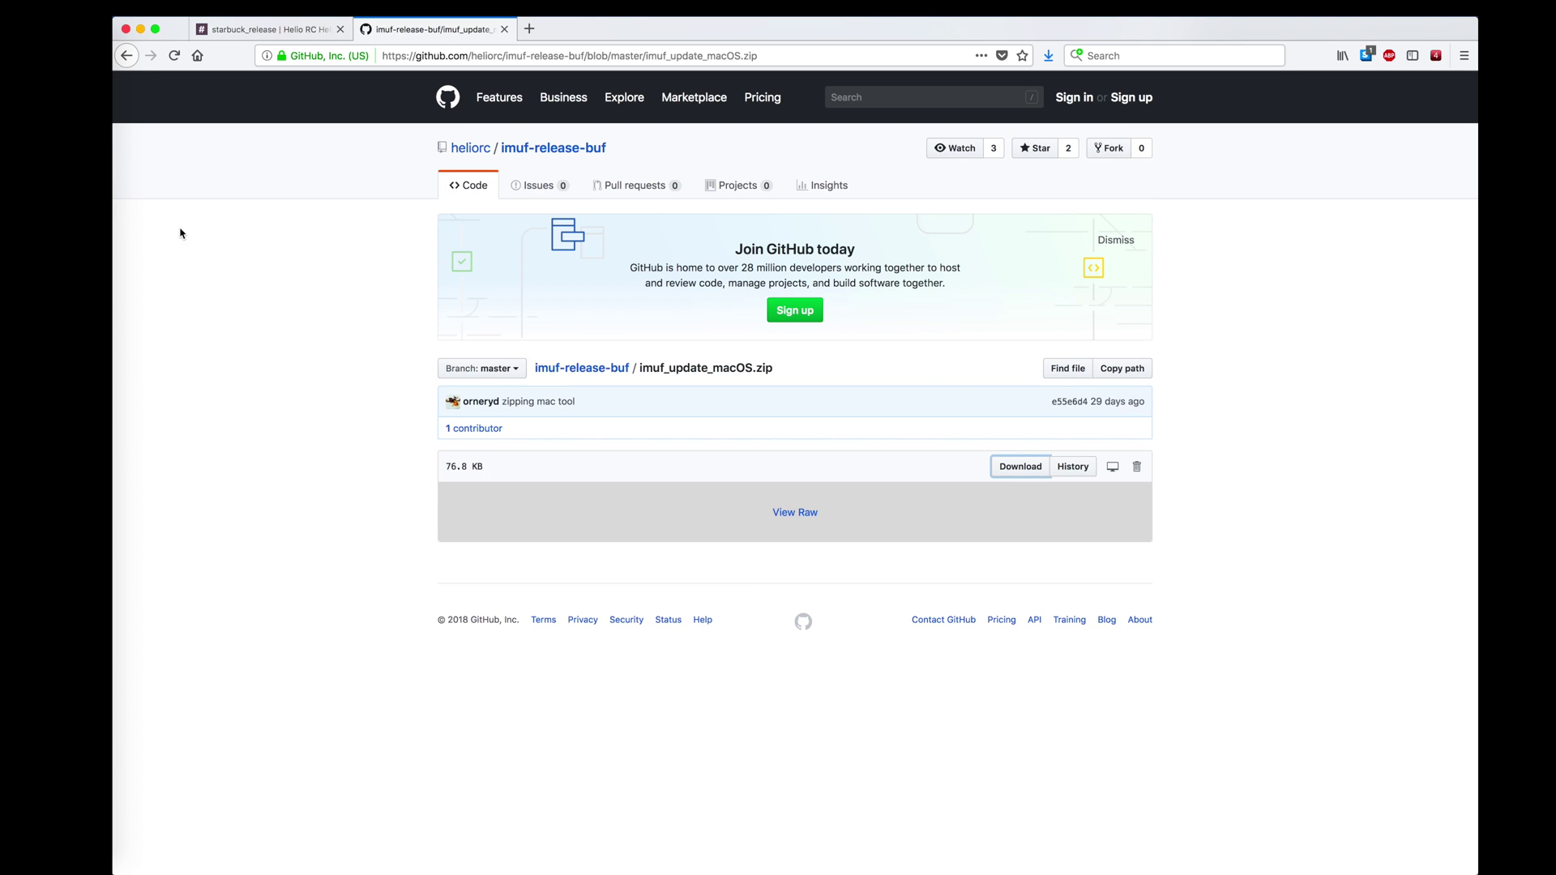
left_click(182, 234)
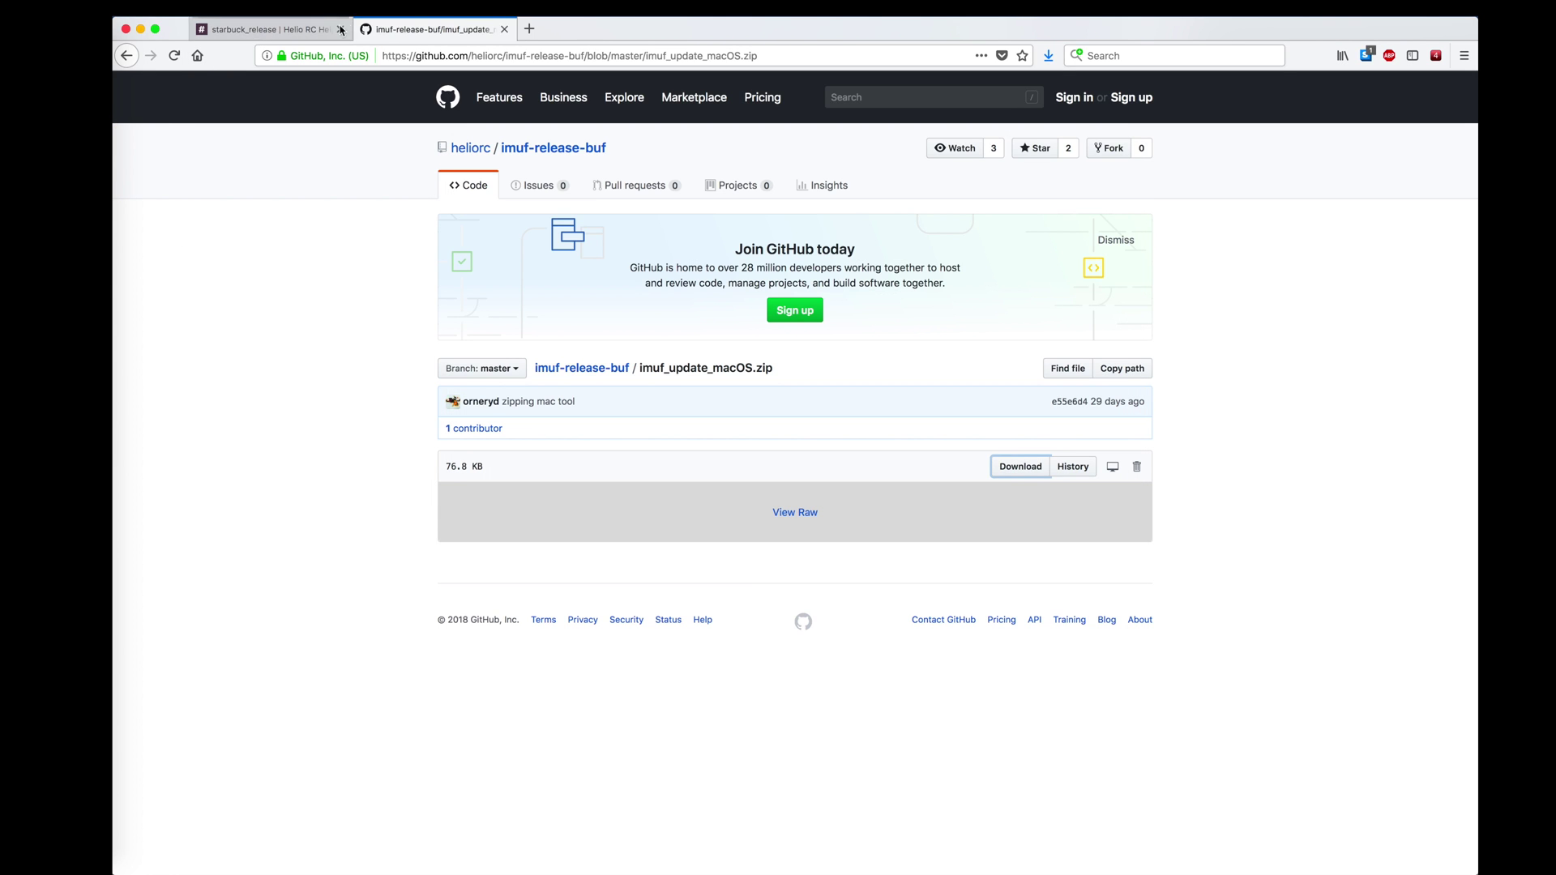
Step: Correct the folder name to helio-starbuck
left_click(117, 49)
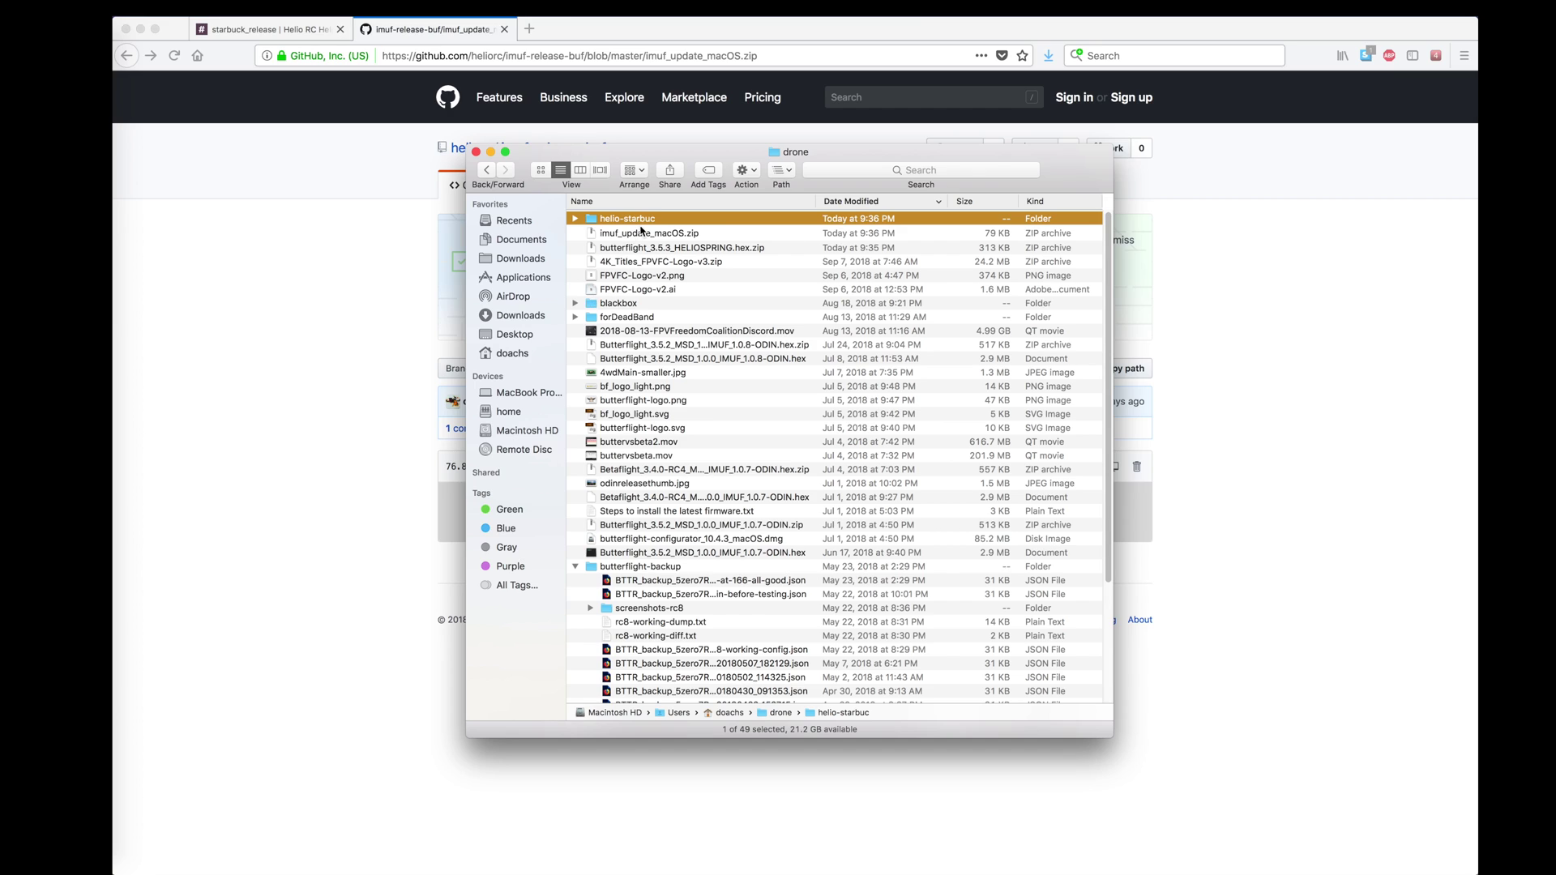
left_click(640, 219)
left_click(656, 219)
type("k")
key("Return")
double_click(623, 220)
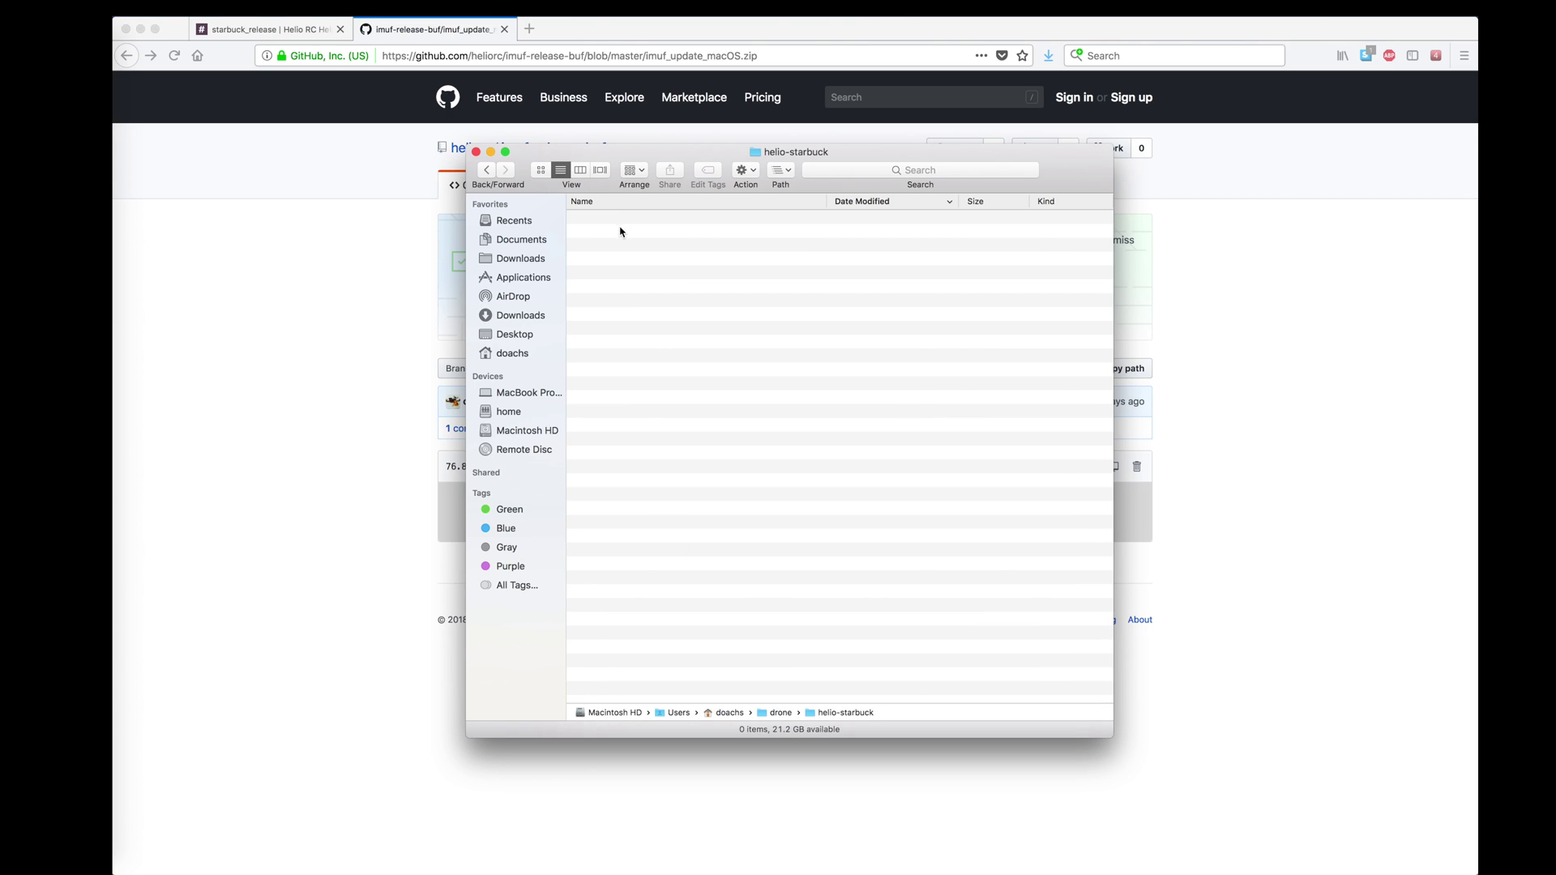
Step: Move imuf_update_macOS.zip and the HELIOSPRING firmware zip into helio-starbuck
left_click(487, 169)
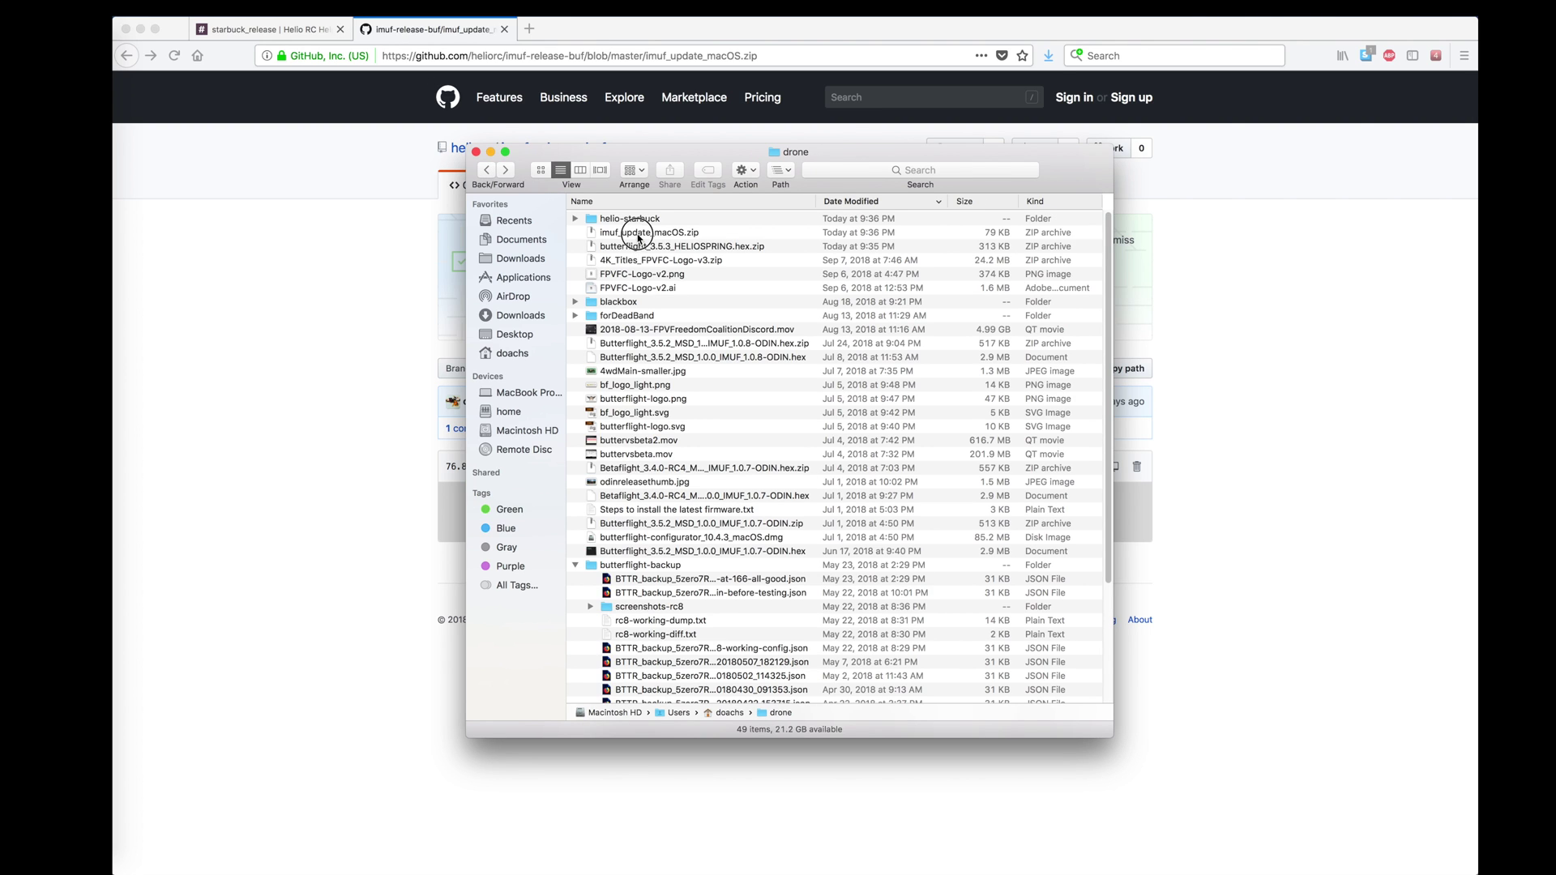
left_click(638, 234)
left_click(638, 251, "shift")
left_click_drag(638, 250, 626, 222)
double_click(625, 220)
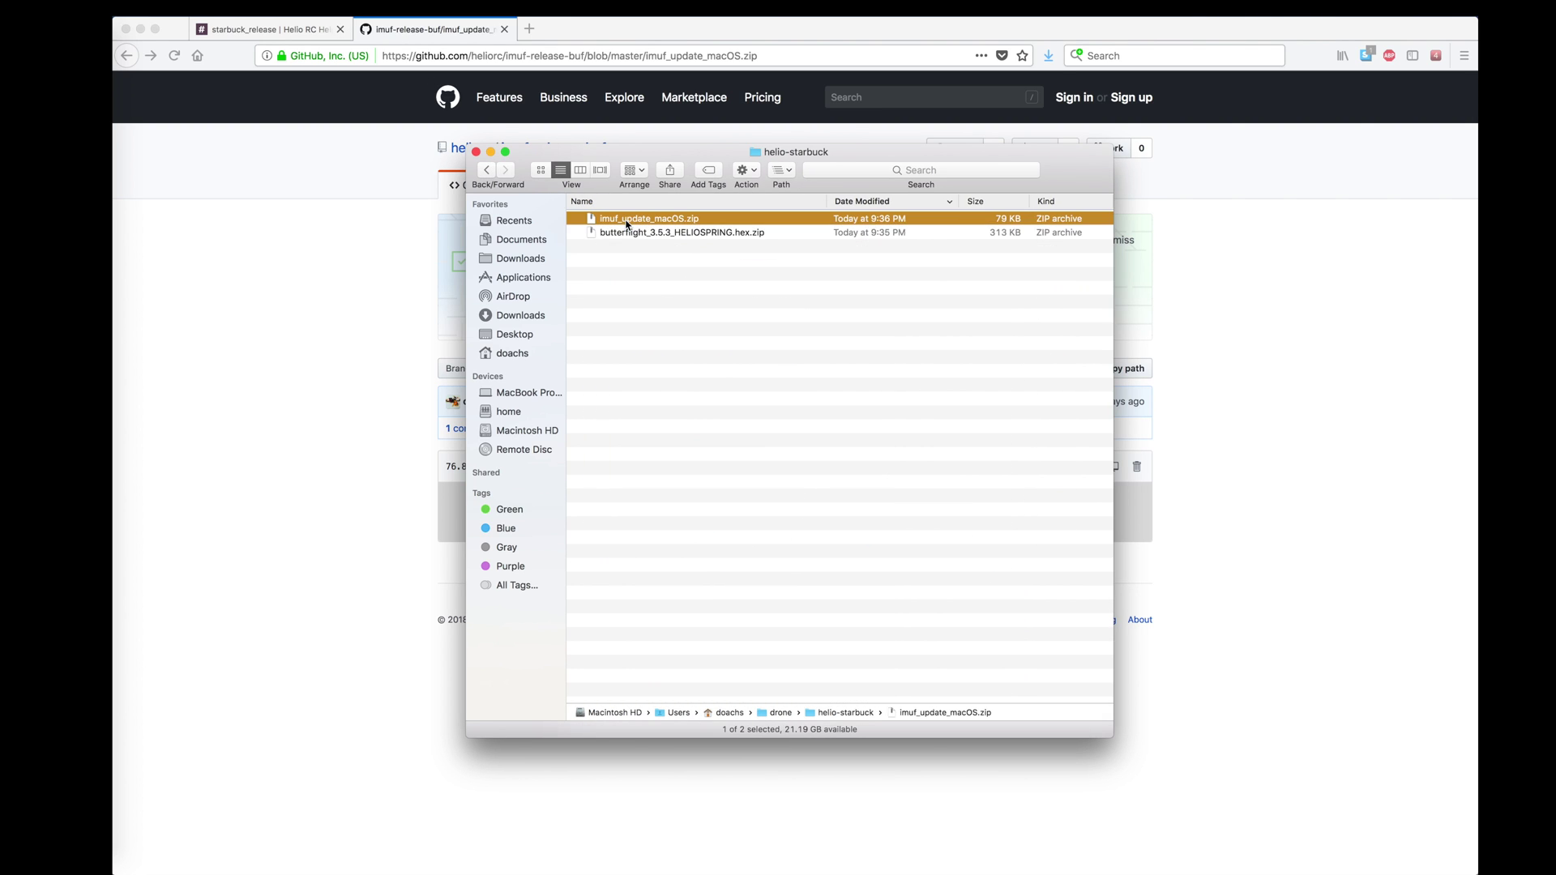
left_click(667, 340)
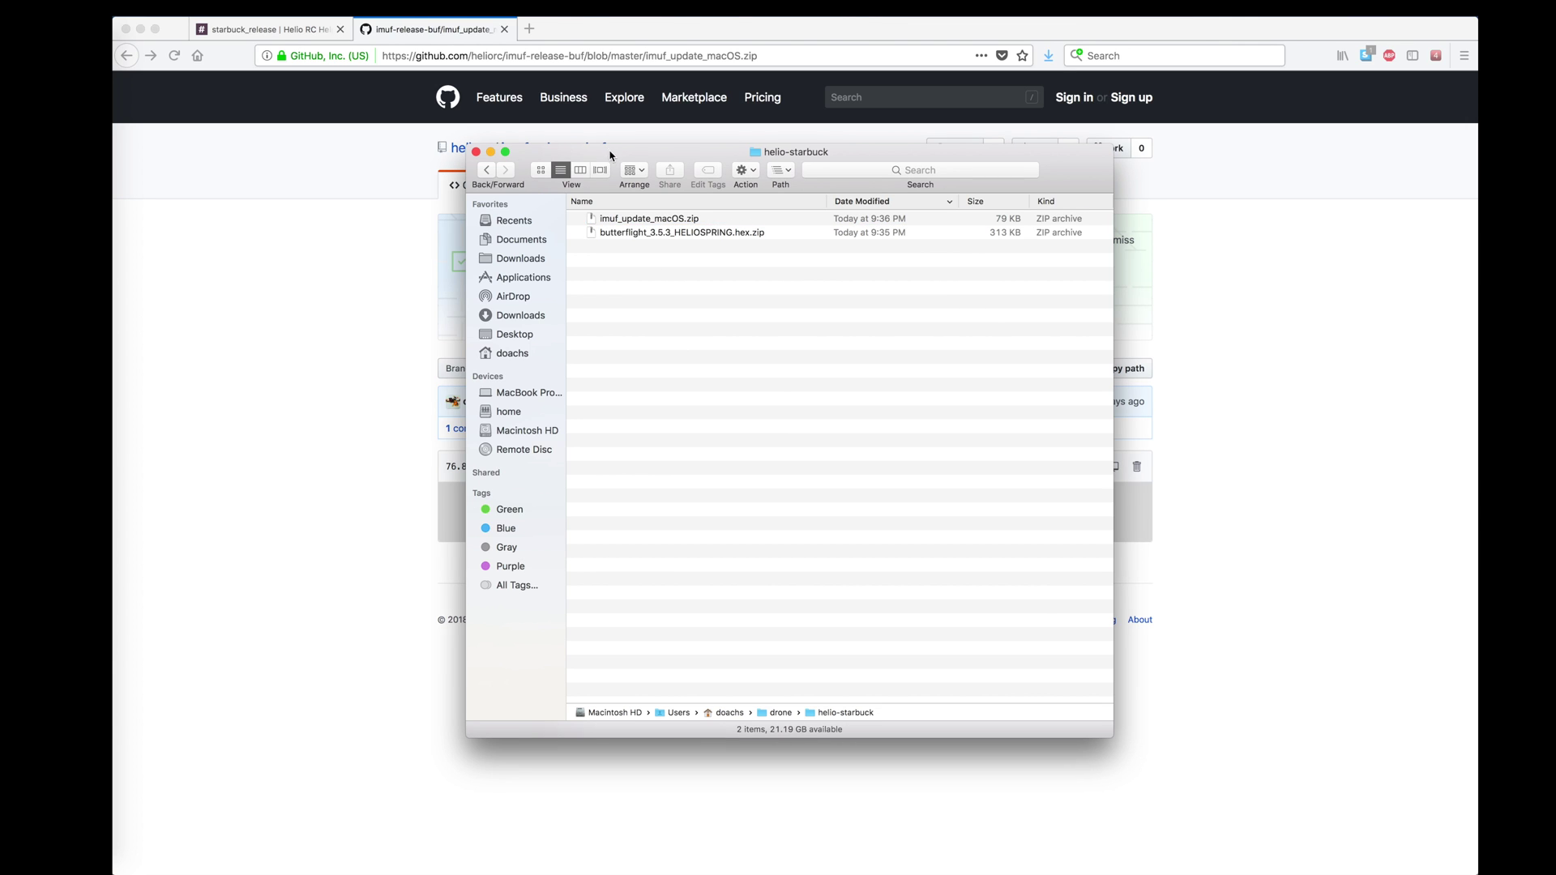
Step: Unzip both archives inside helio-starbuck, then return to Slack
left_click_drag(610, 155, 867, 221)
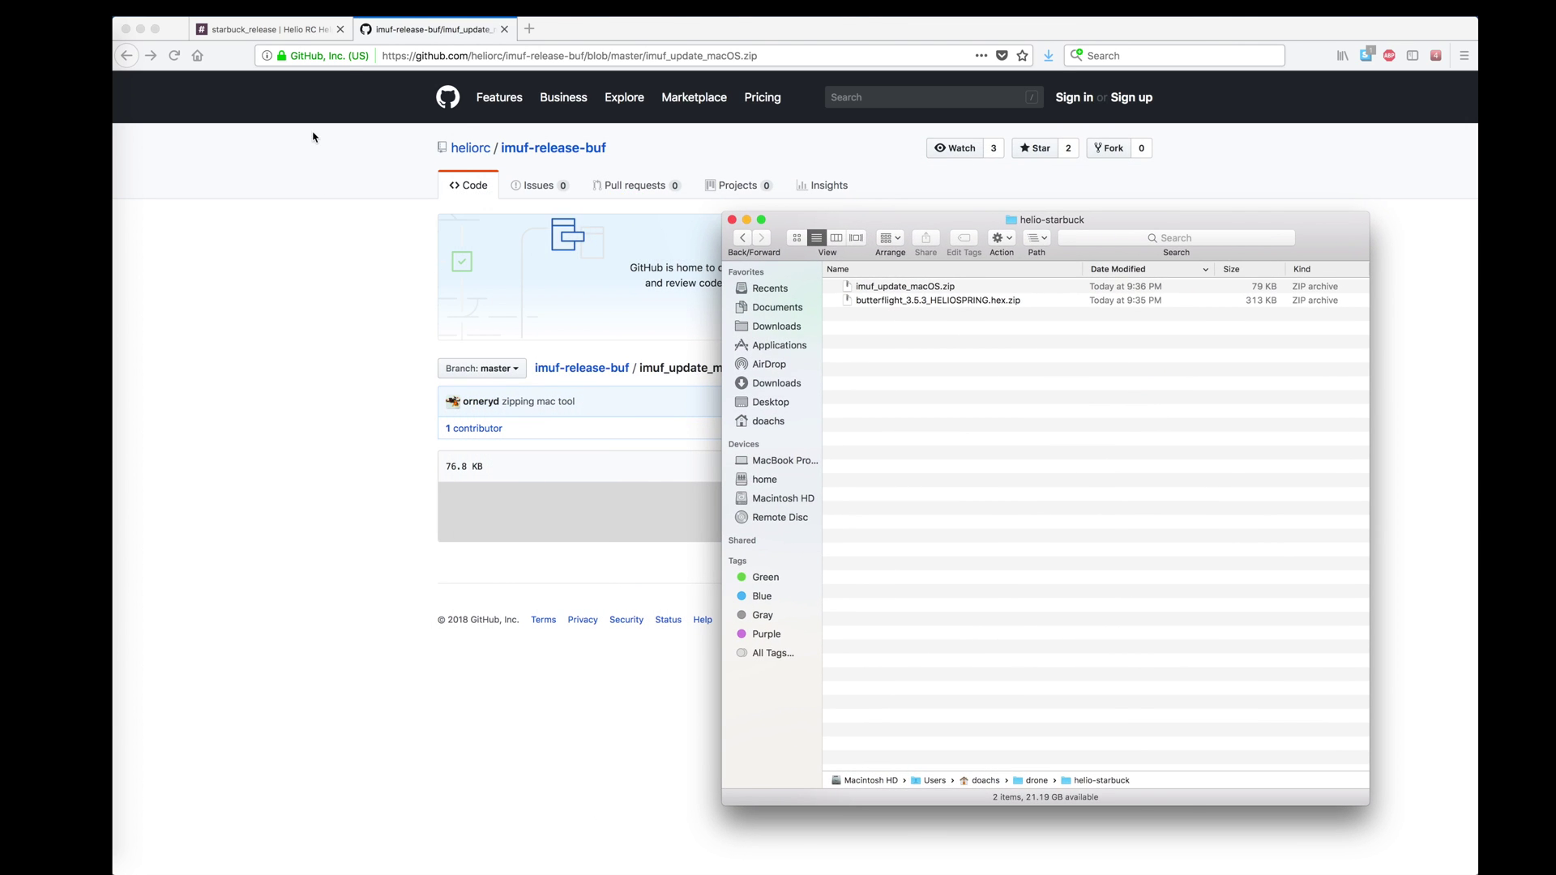
double_click(959, 301)
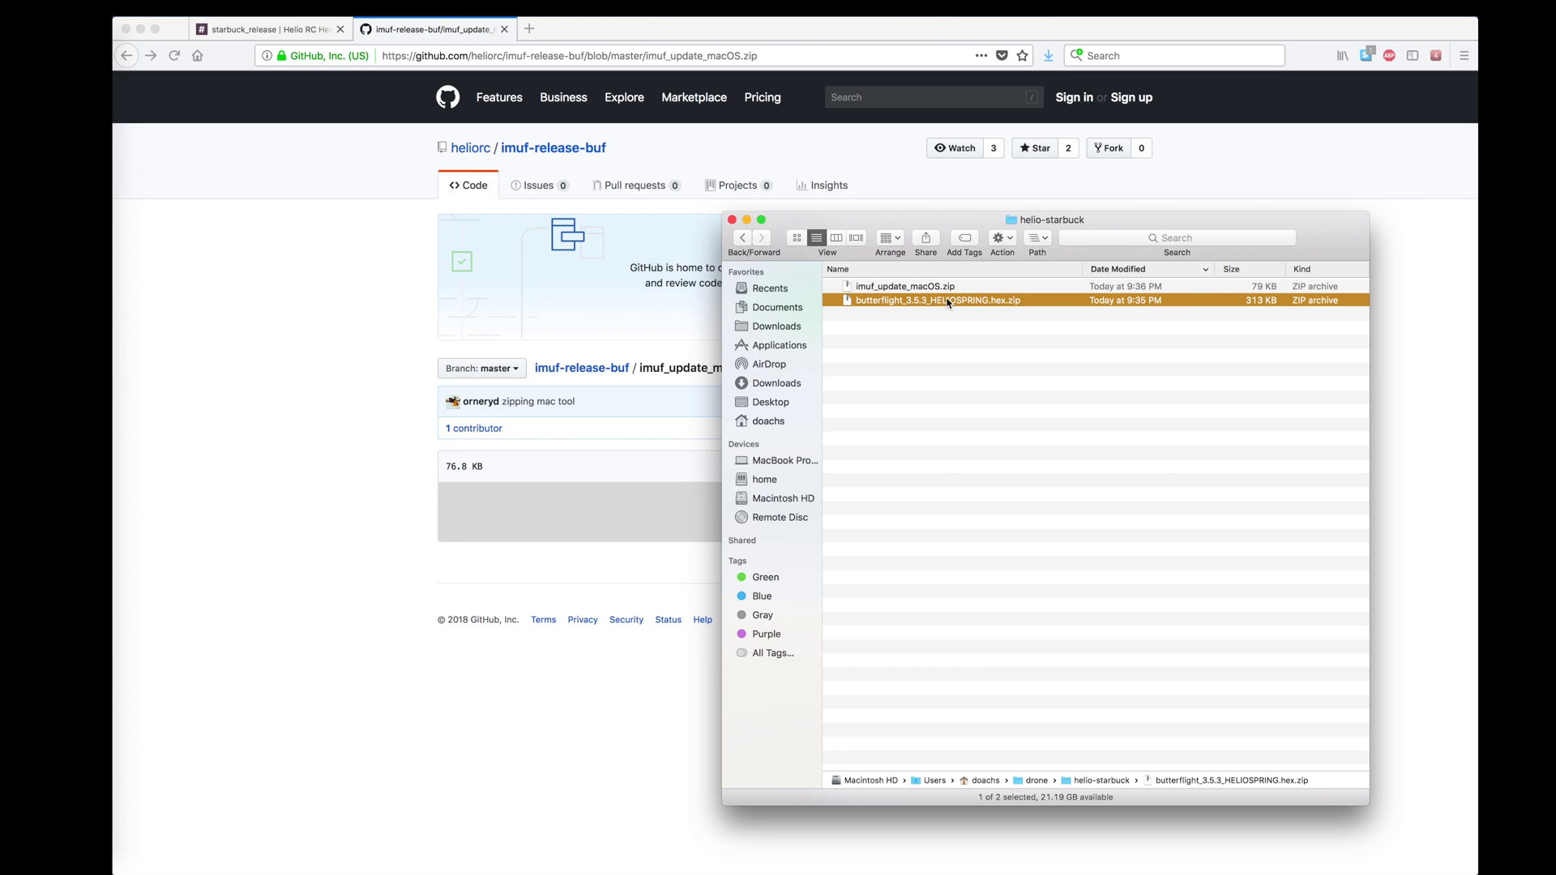
double_click(879, 287)
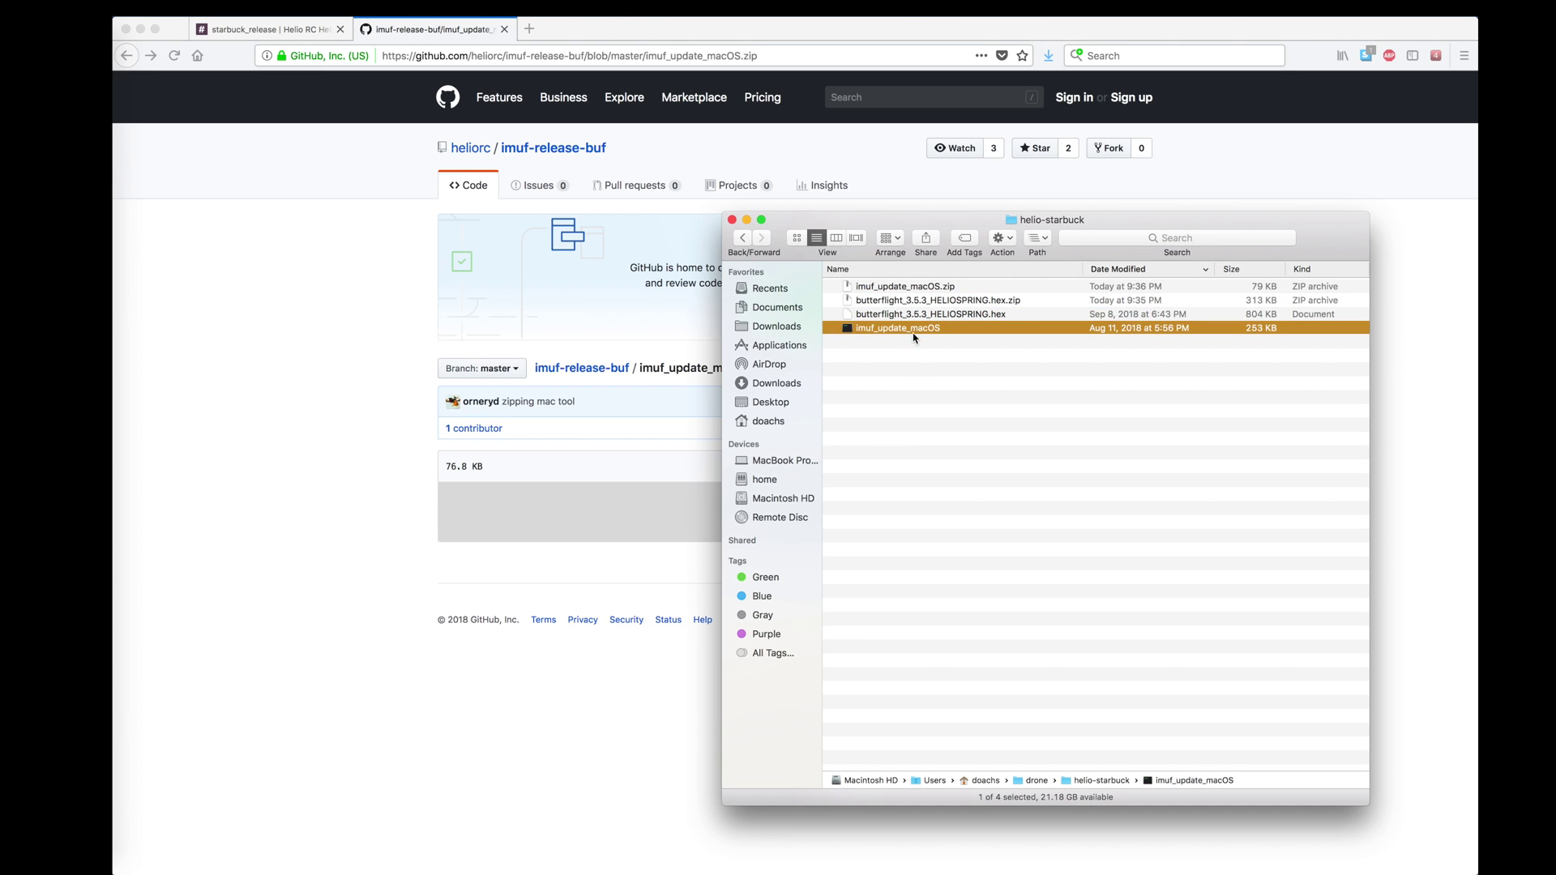
left_click(350, 247)
left_click(267, 30)
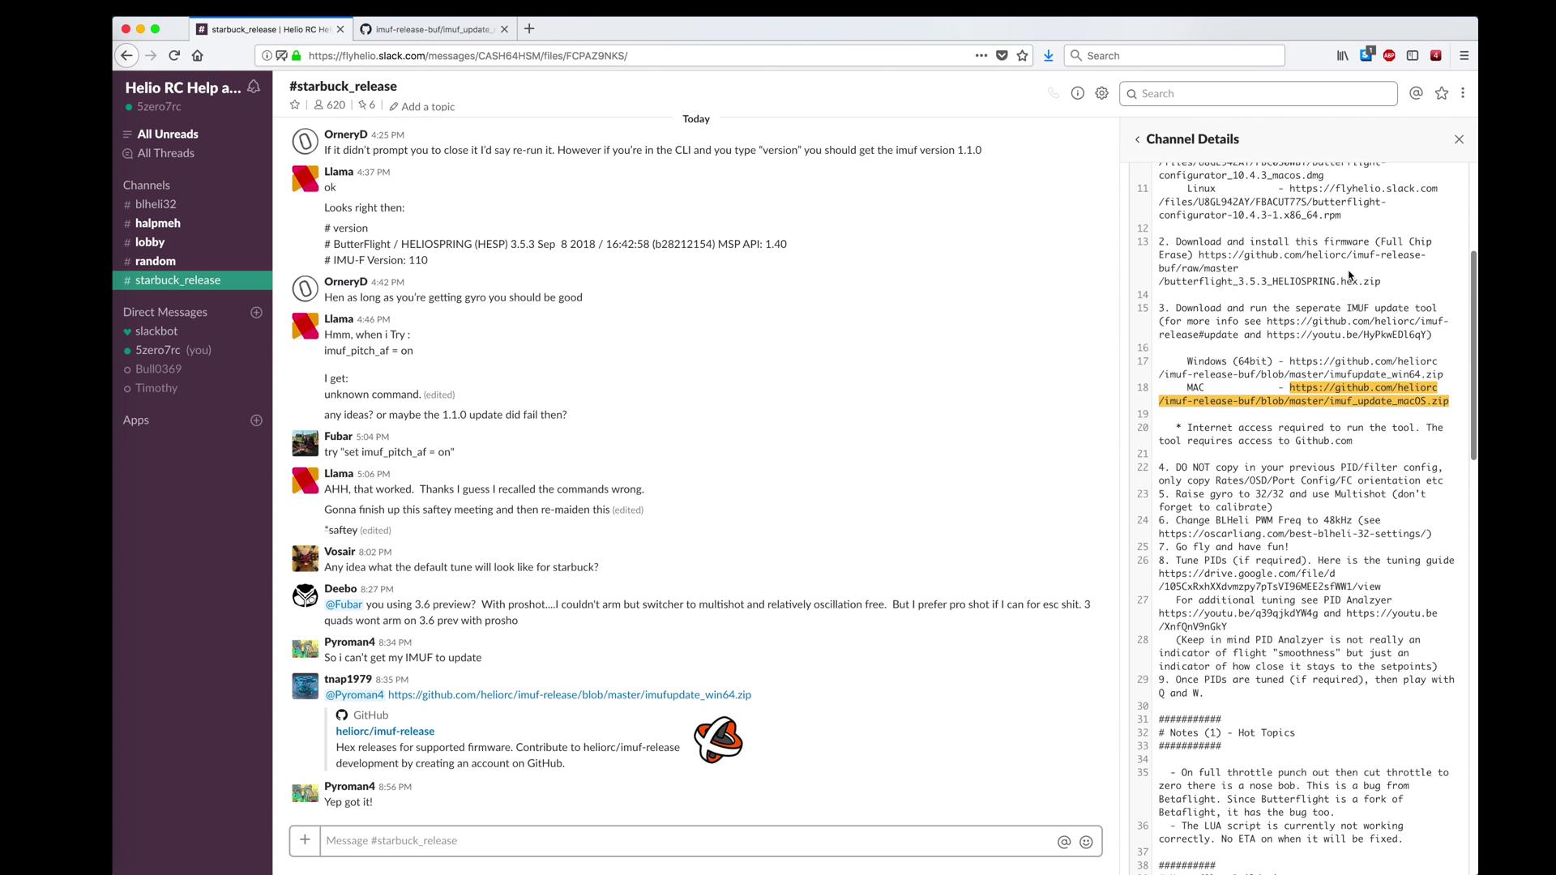
Step: Scroll the install notes up to the firmware download step and select part of it
scroll(1348, 278, "up", 3)
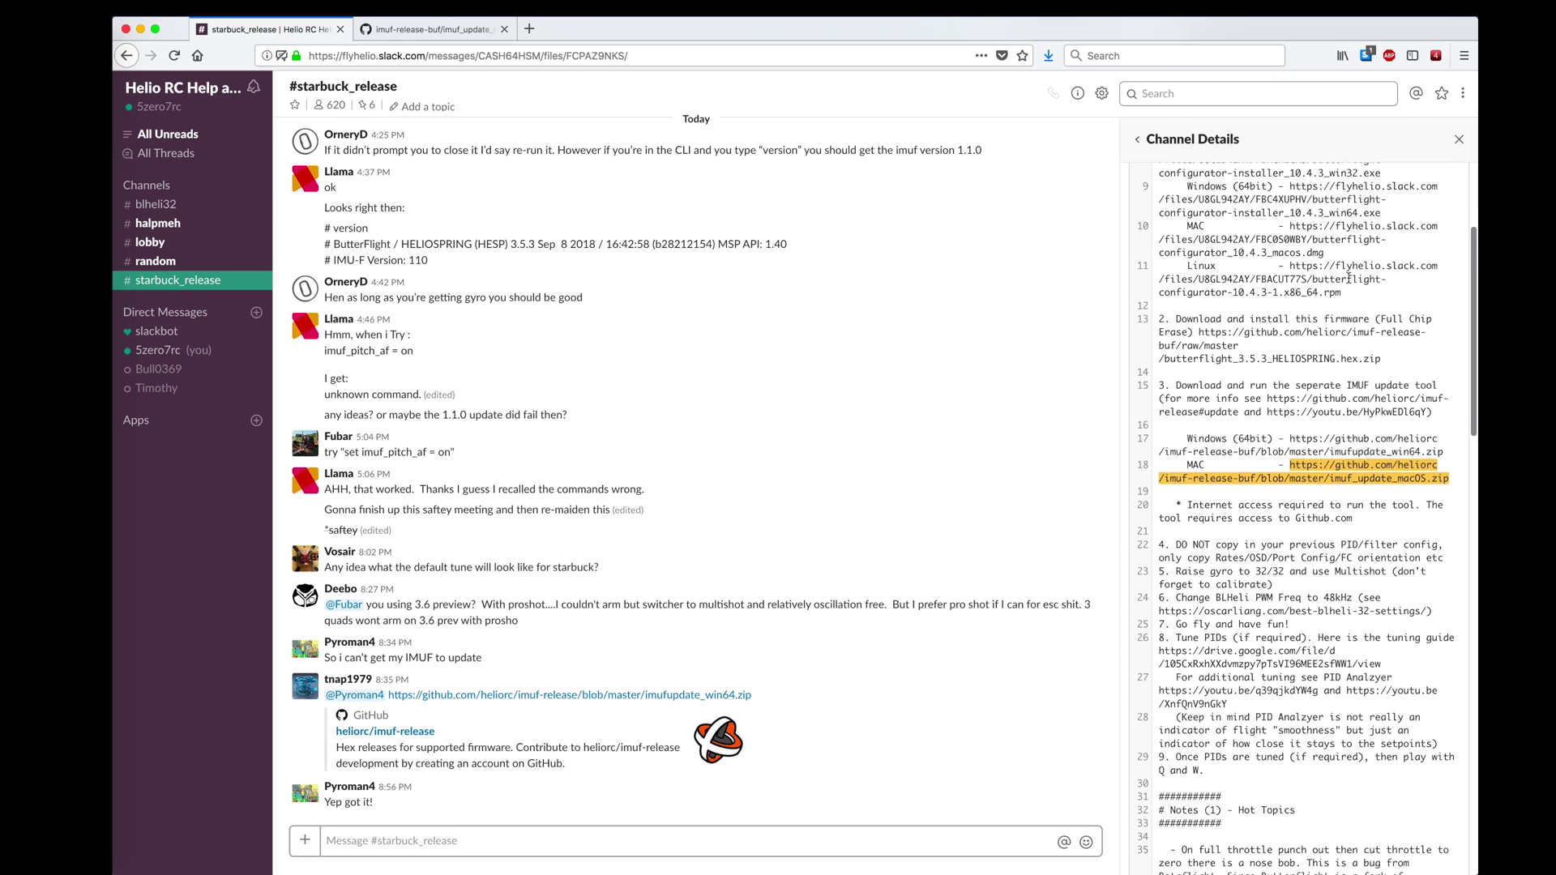
left_click_drag(1256, 363, 1387, 364)
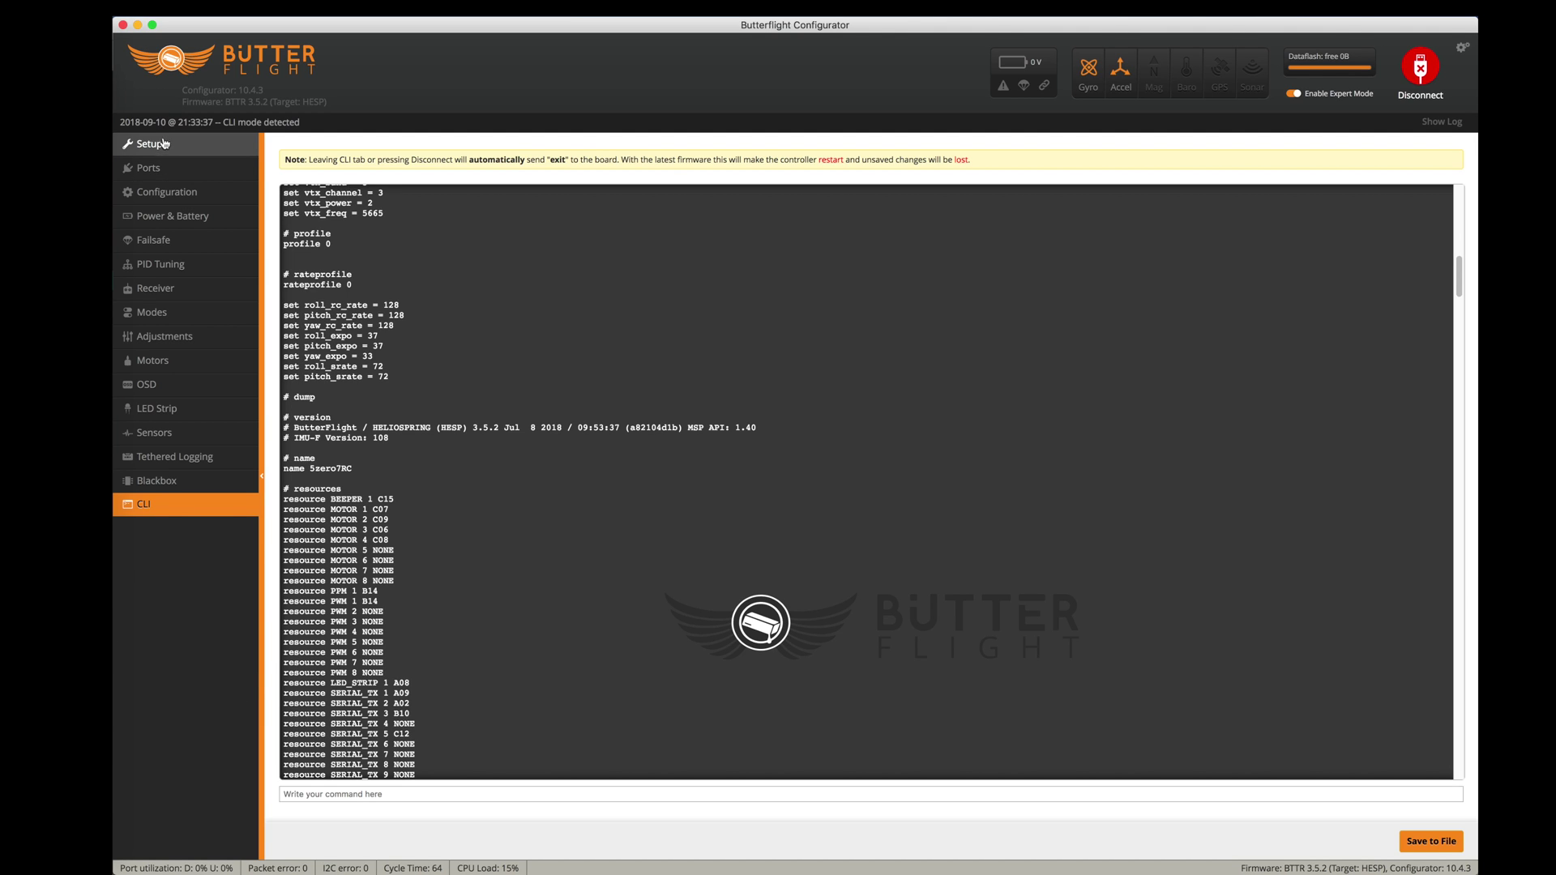
Step: Disconnect the board, open the HELIOSPRING Firmware Flasher, and choose Load Firmware [Local]
left_click(1435, 74)
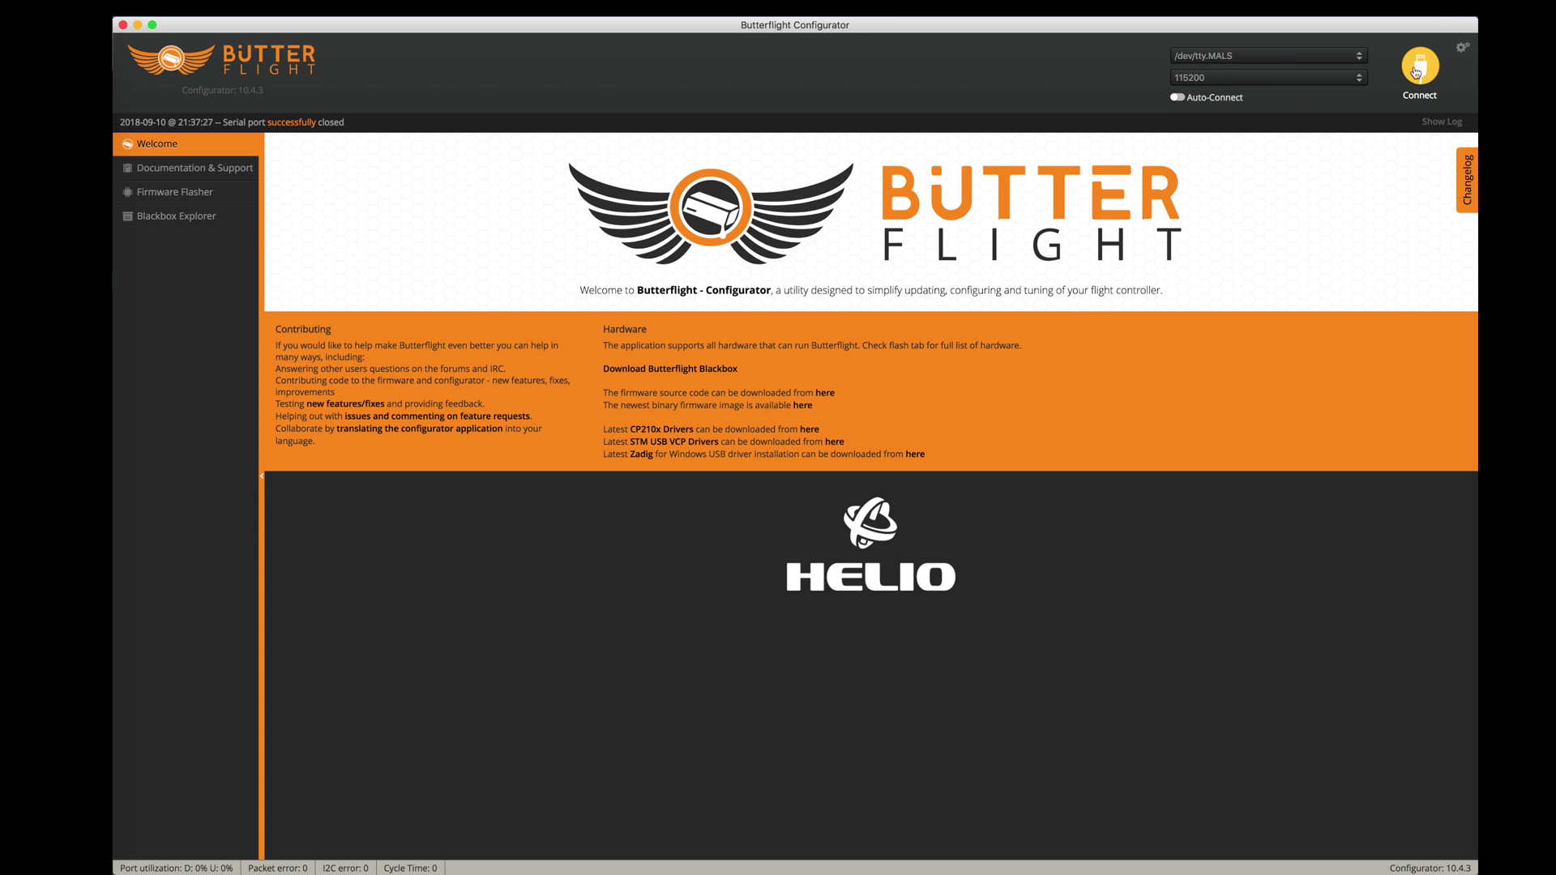
left_click(185, 196)
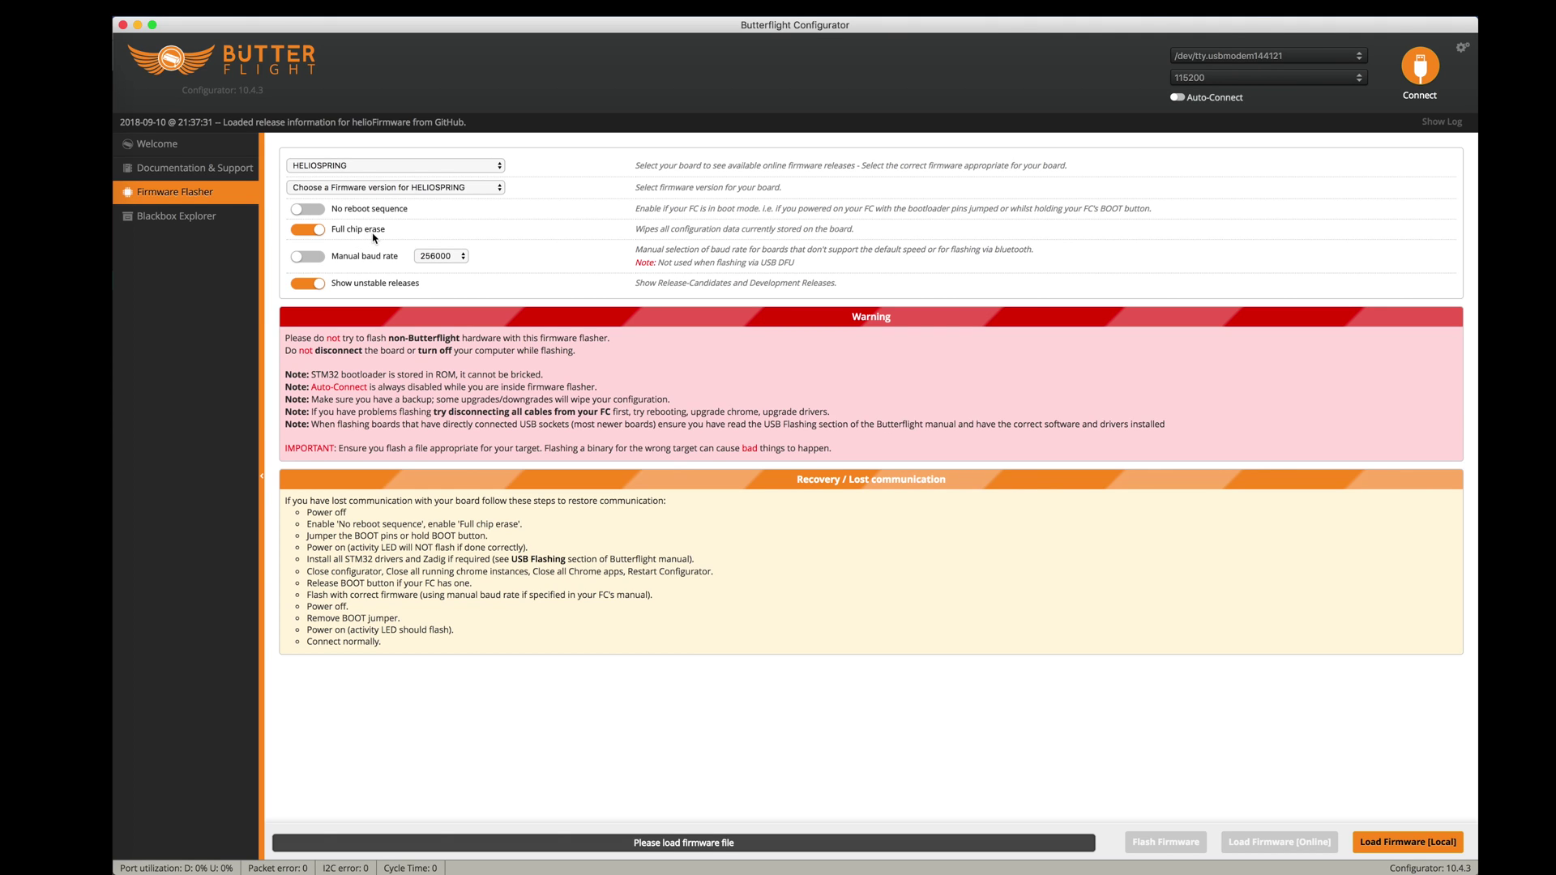
left_click(1388, 851)
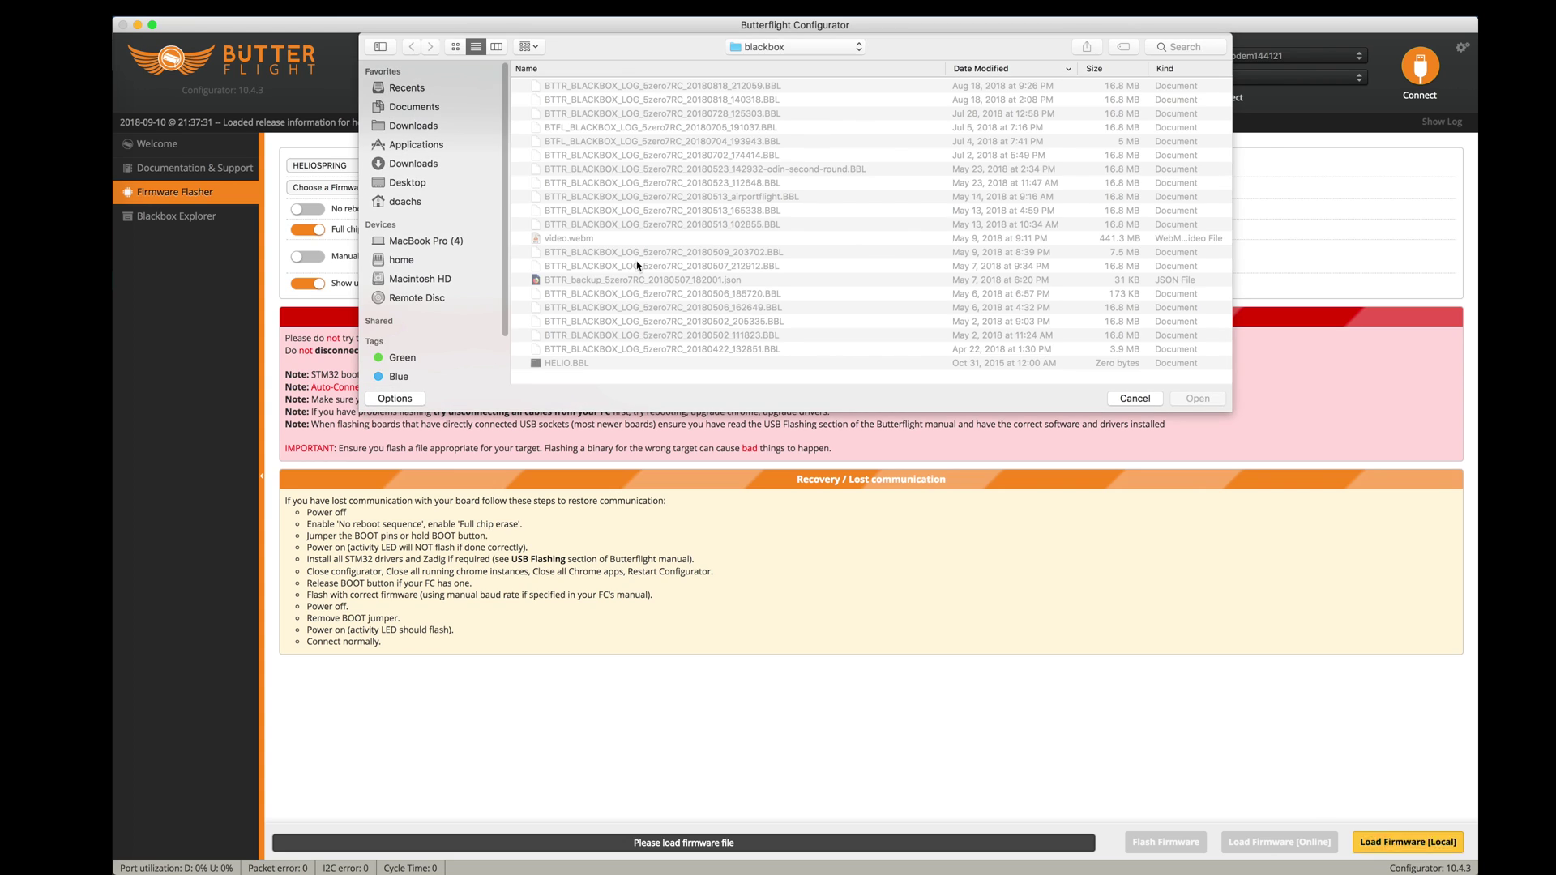
Step: Load helio-starbuck/butterflight_3.5.3_HELIOSPRING.hex, flash it, and reconnect to the board
left_click(747, 47)
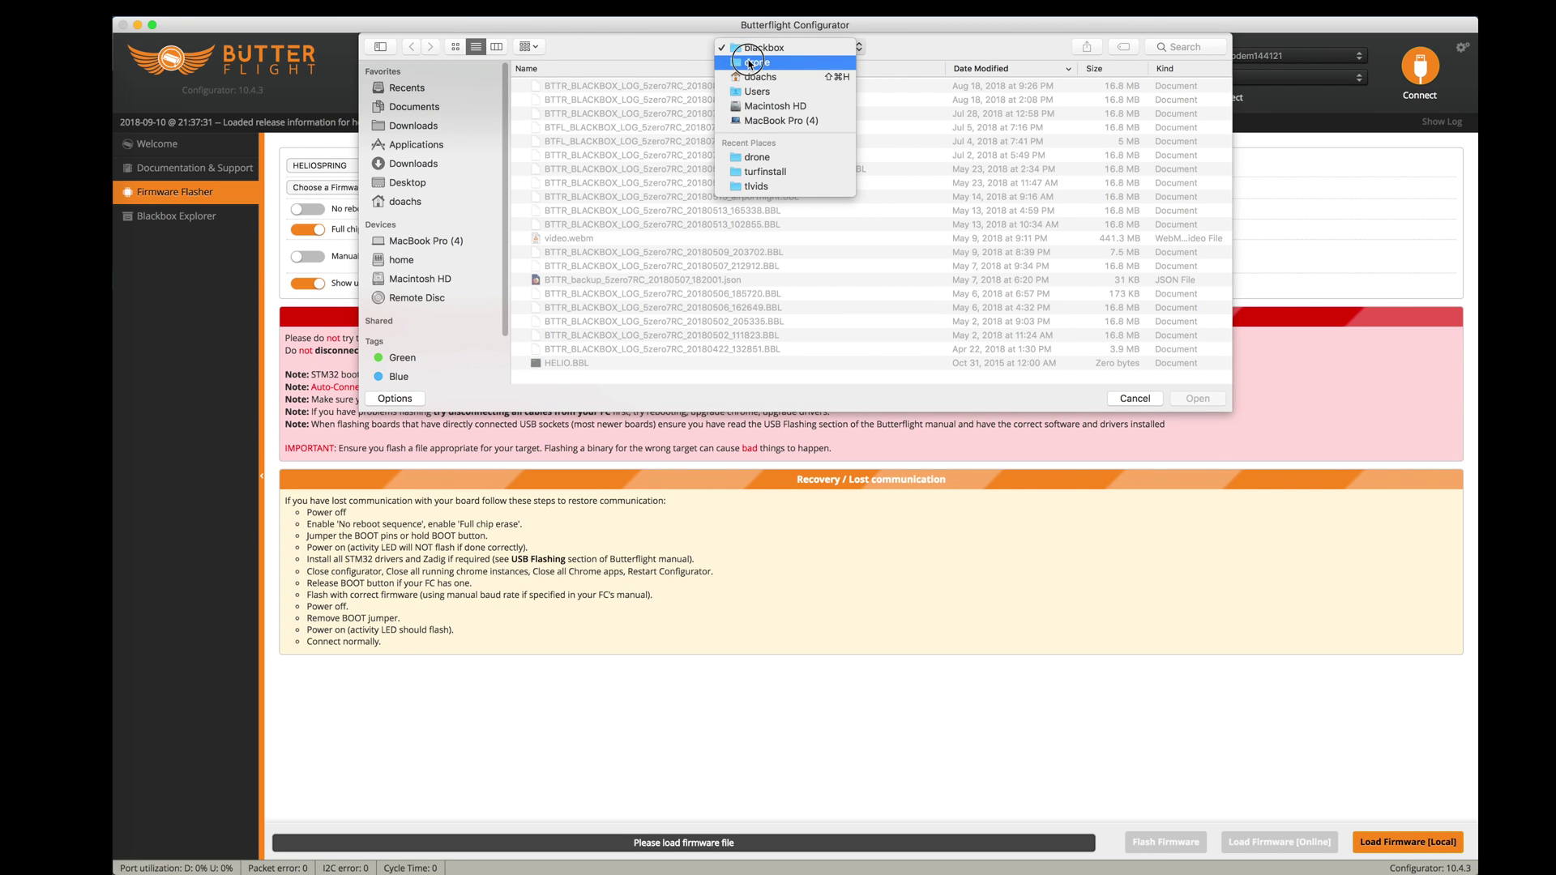
left_click(749, 64)
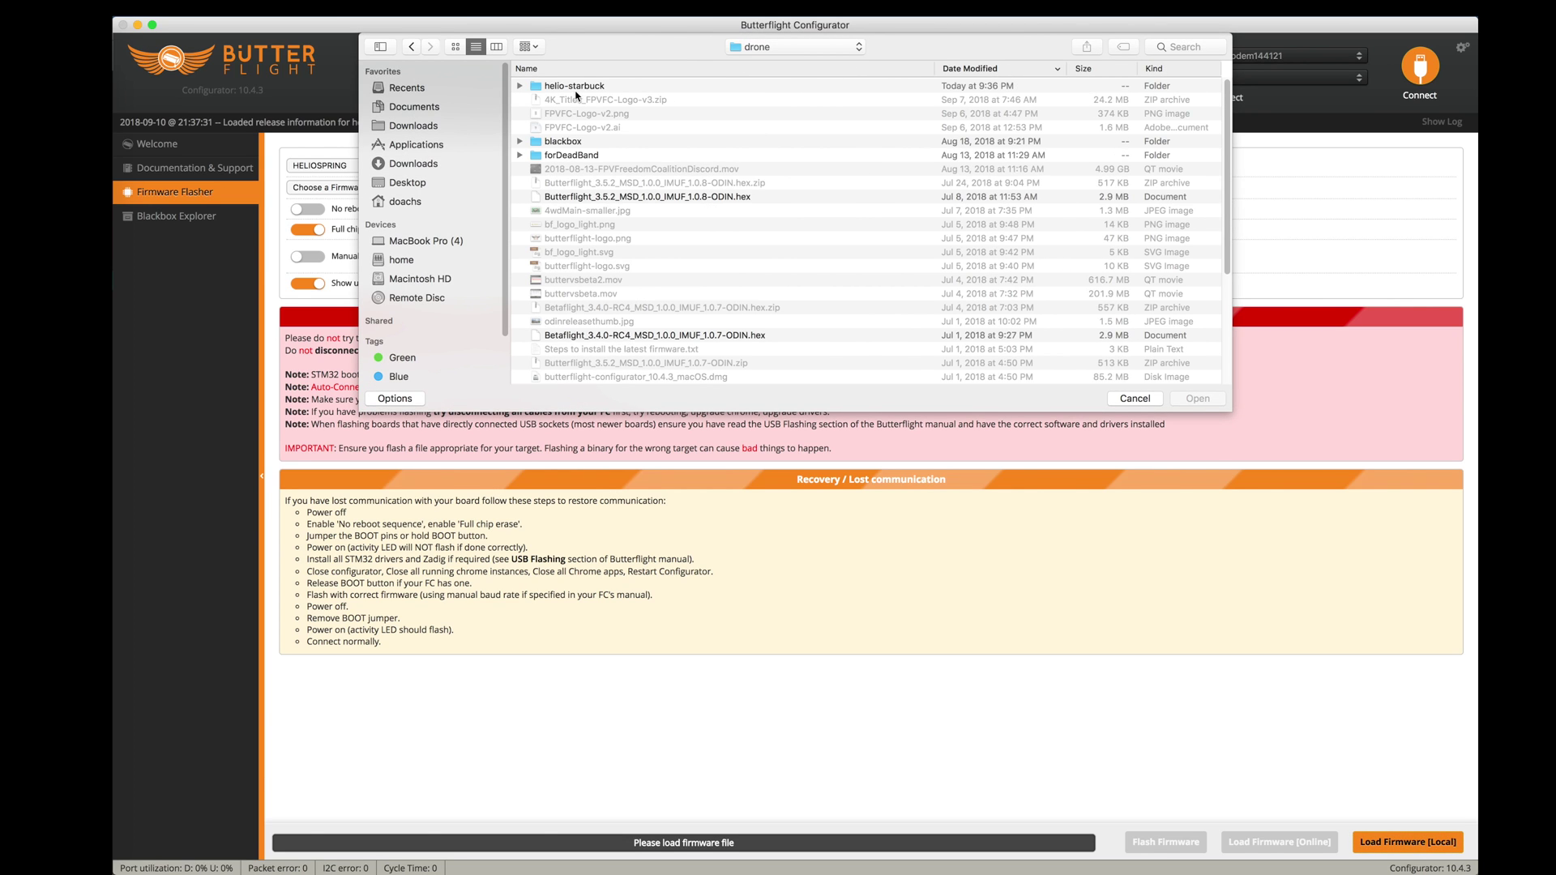
left_click(576, 89)
double_click(576, 91)
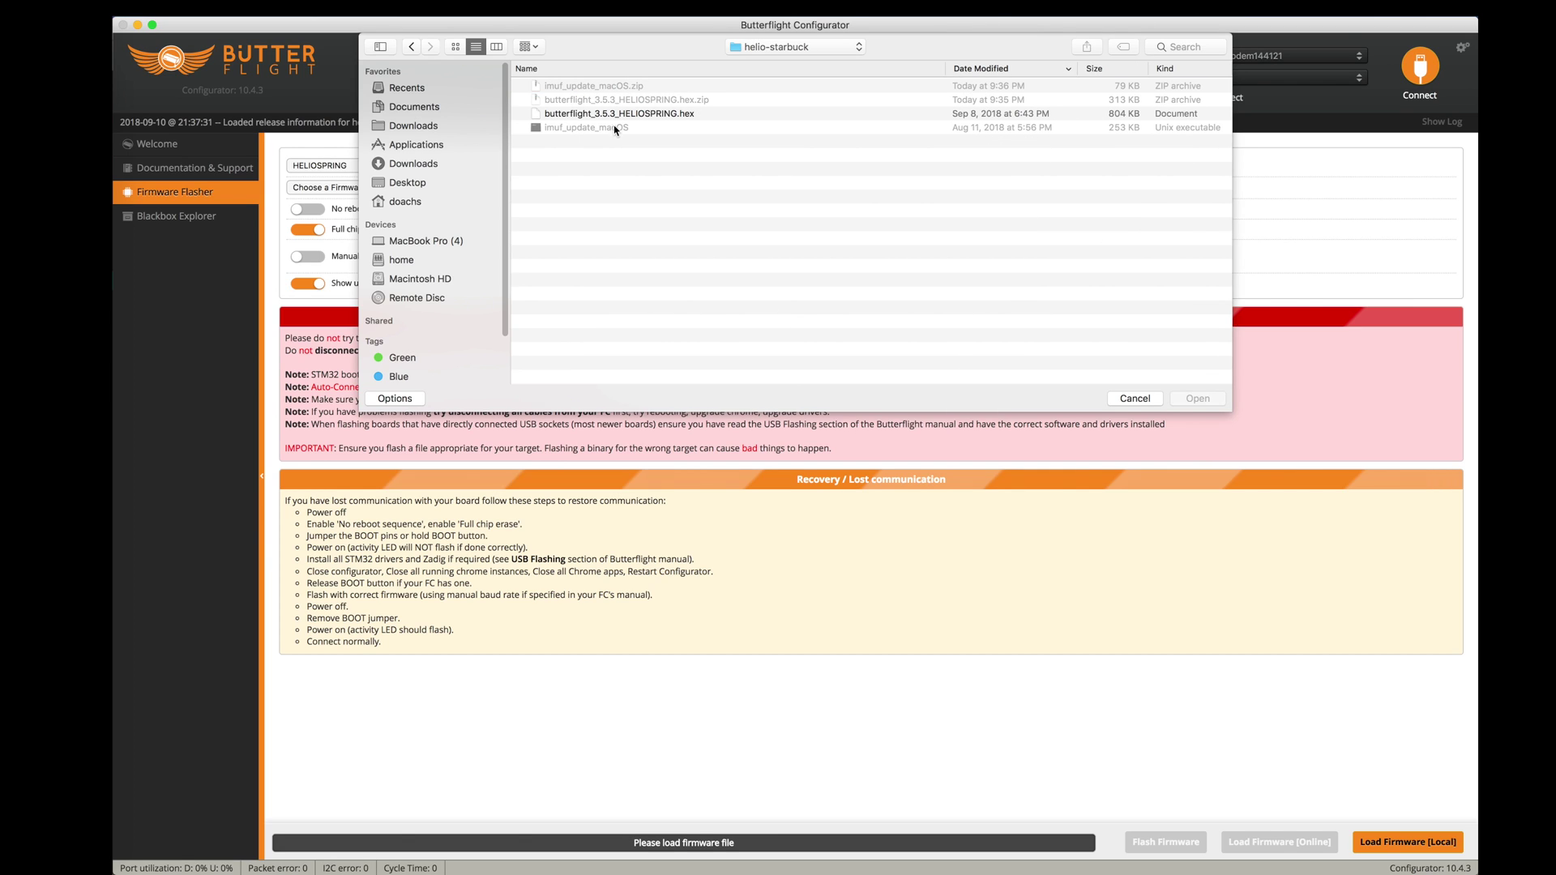
left_click(685, 115)
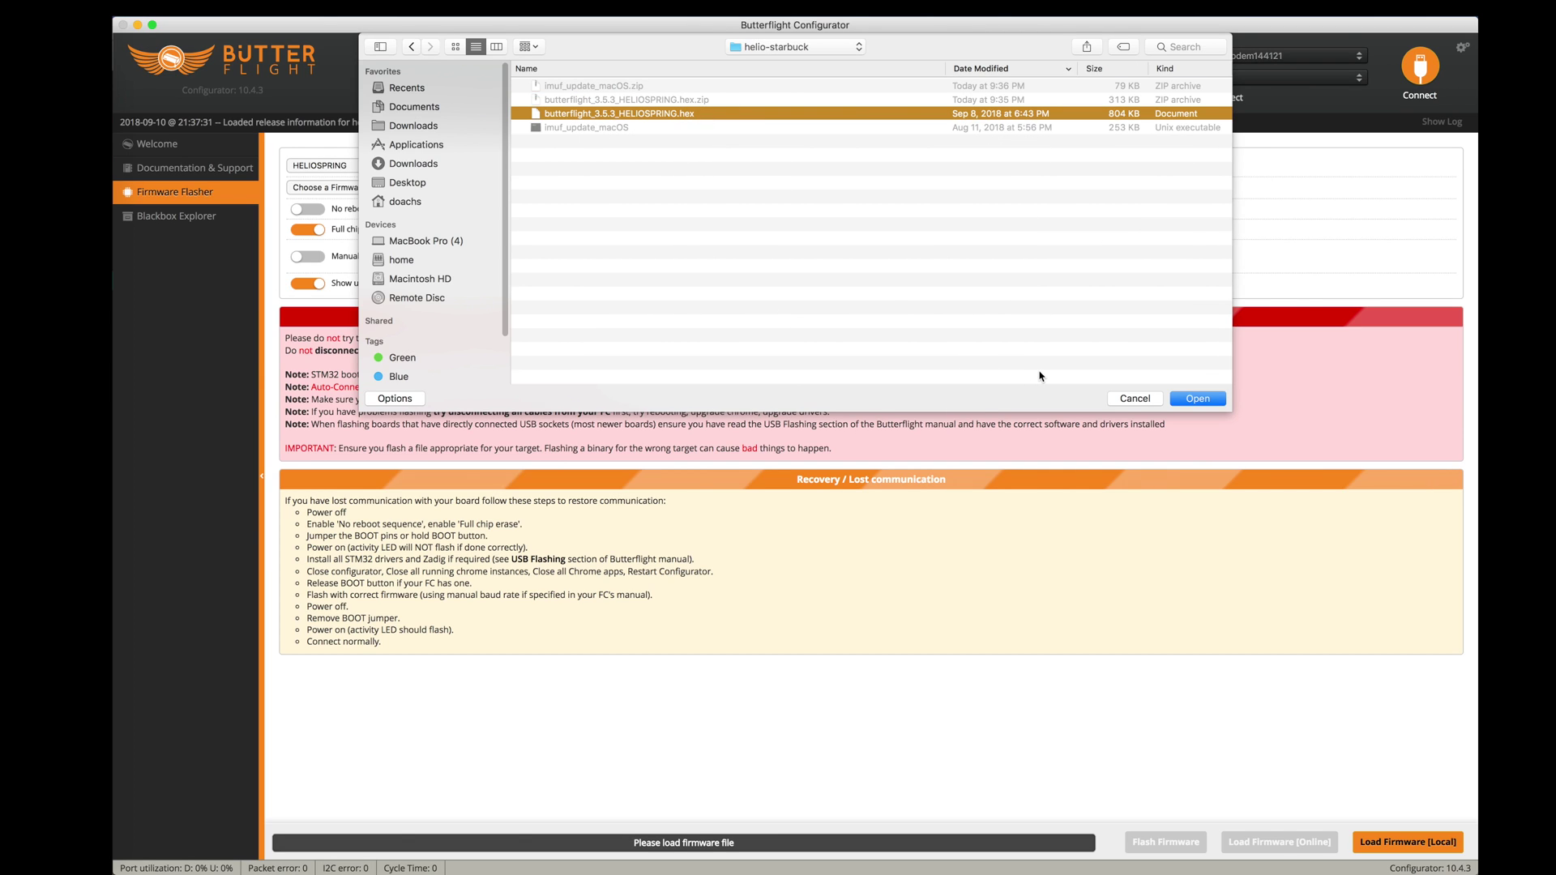
left_click(1198, 399)
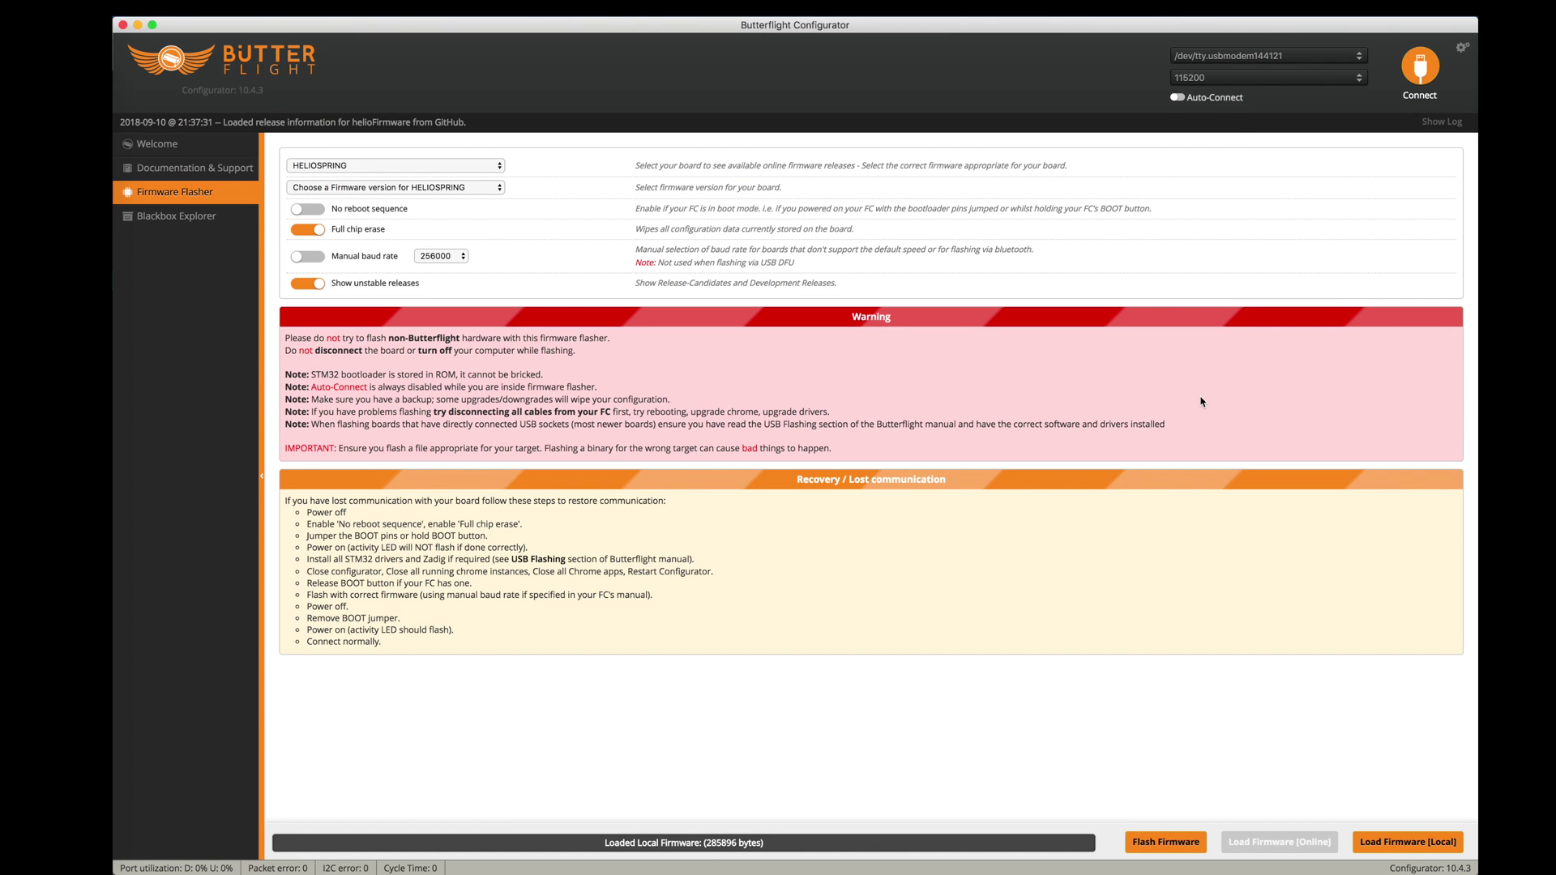
left_click(1135, 840)
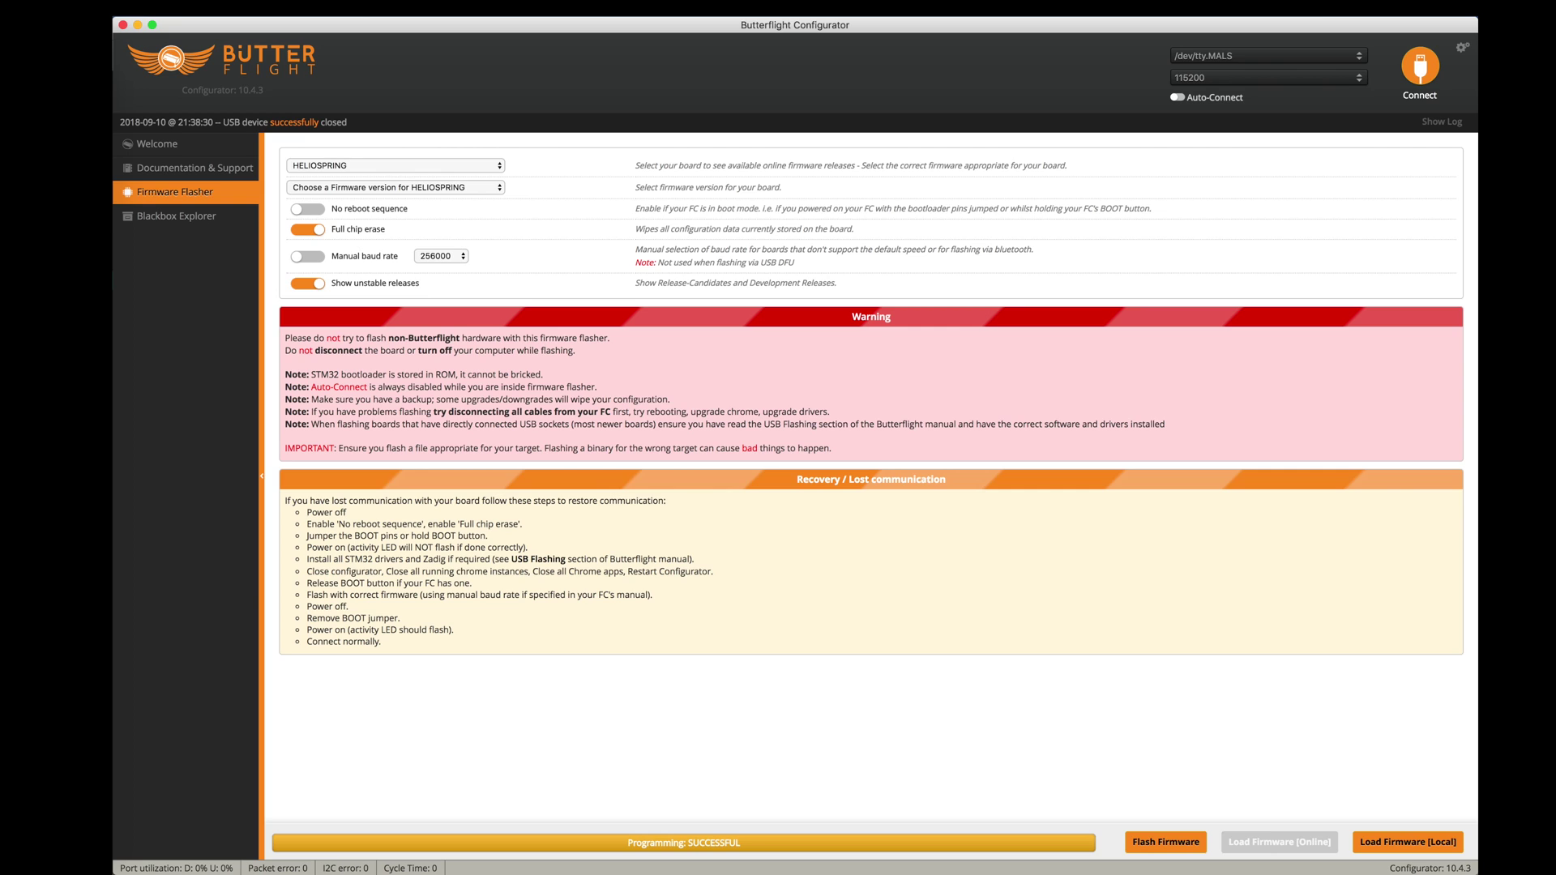
left_click(1429, 72)
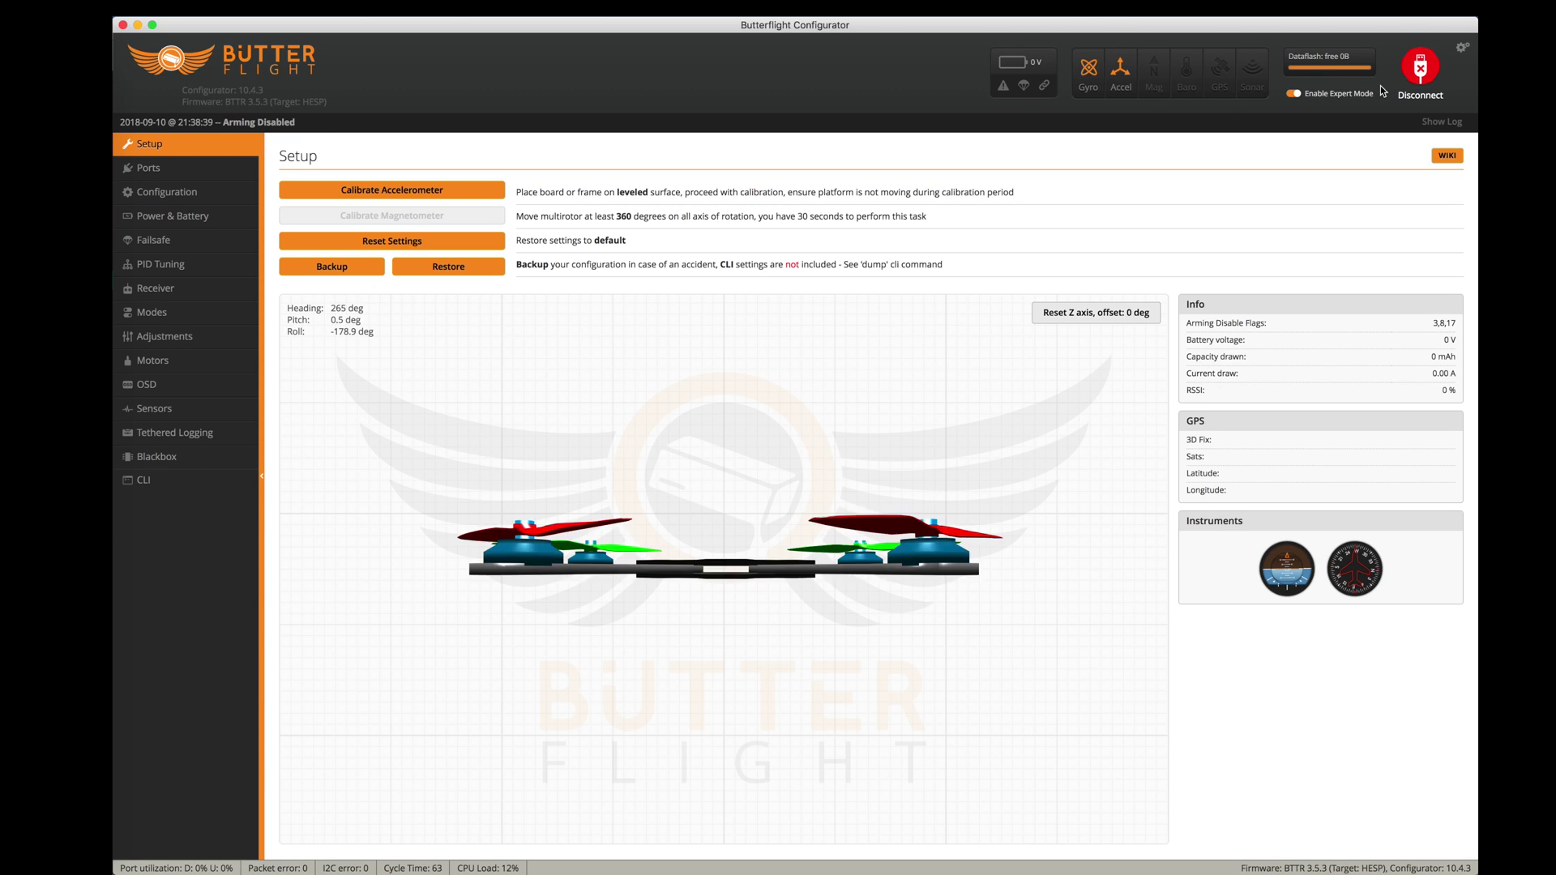
Step: Run version in the CLI, showing Butterflight 3.5.3 with IMU-F 108, then switch to Slack
left_click(169, 480)
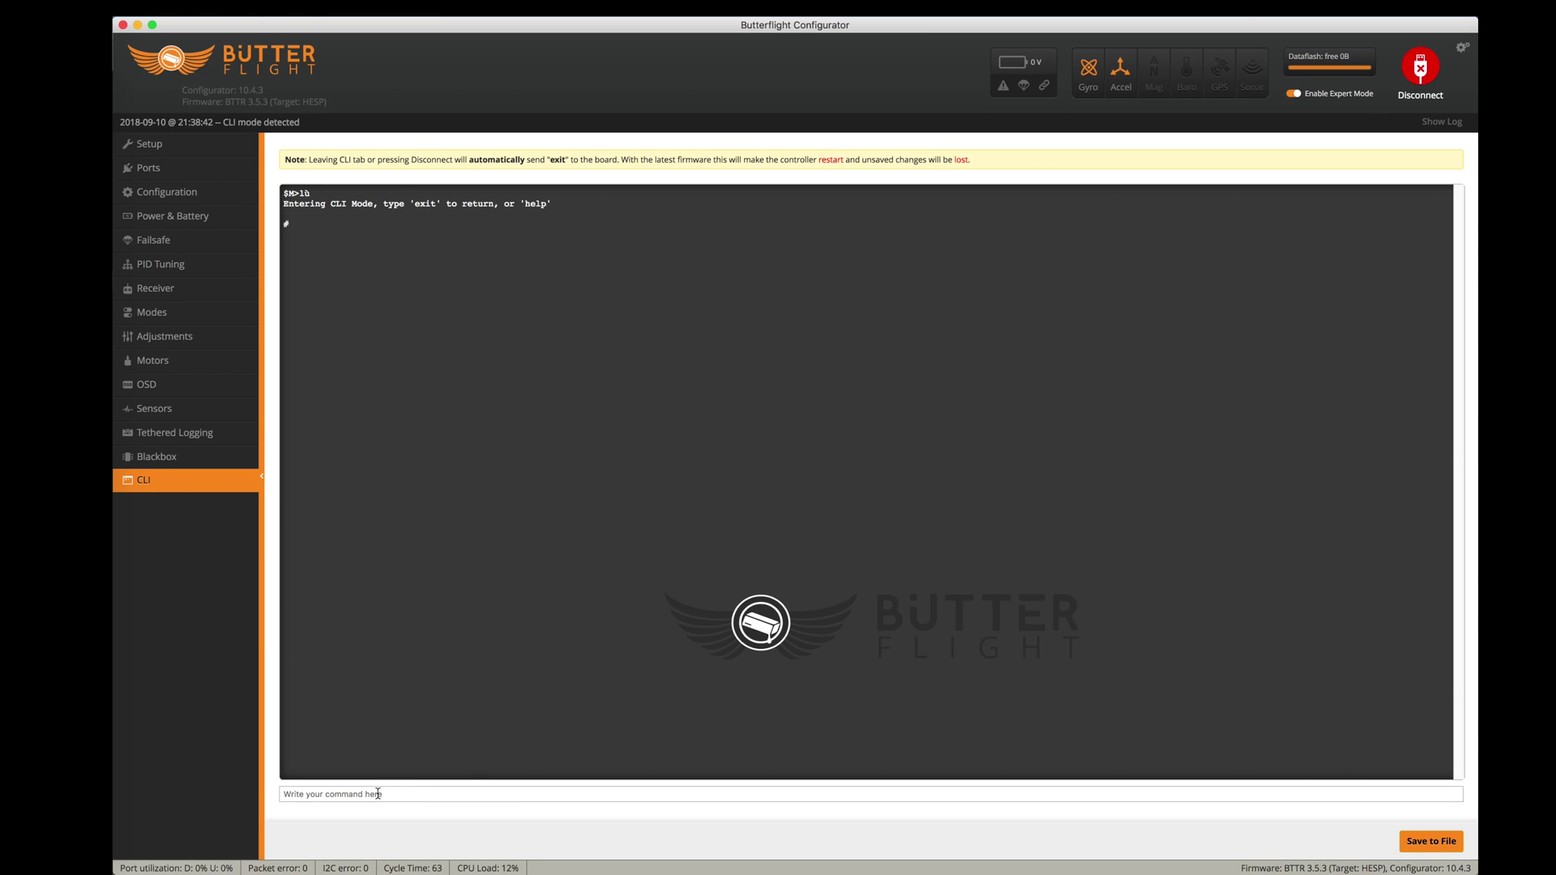
type("version")
key("Return")
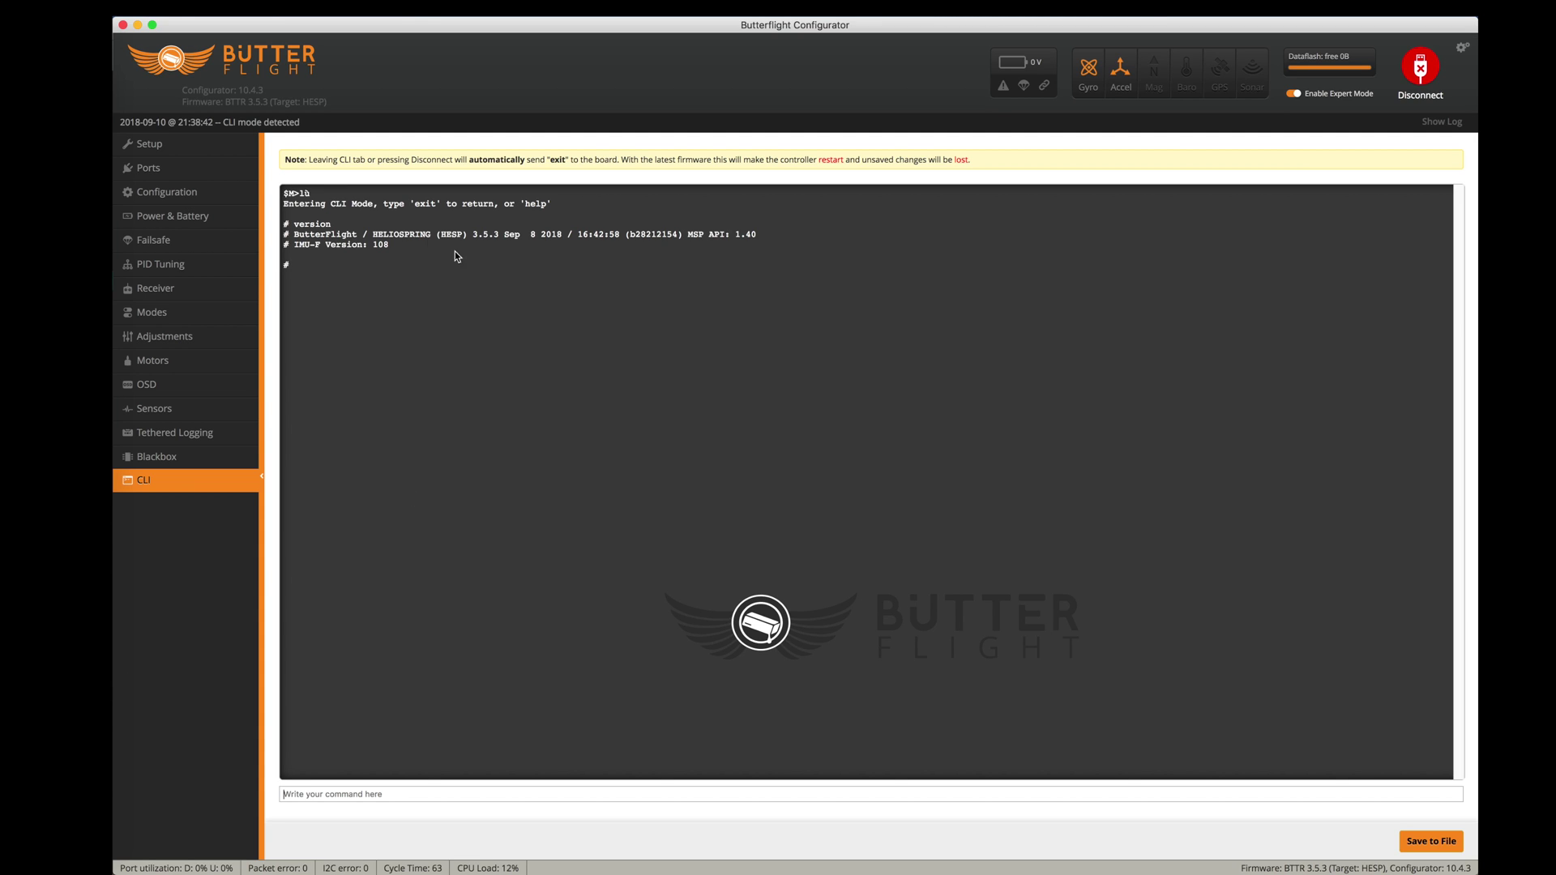
left_click(118, 157)
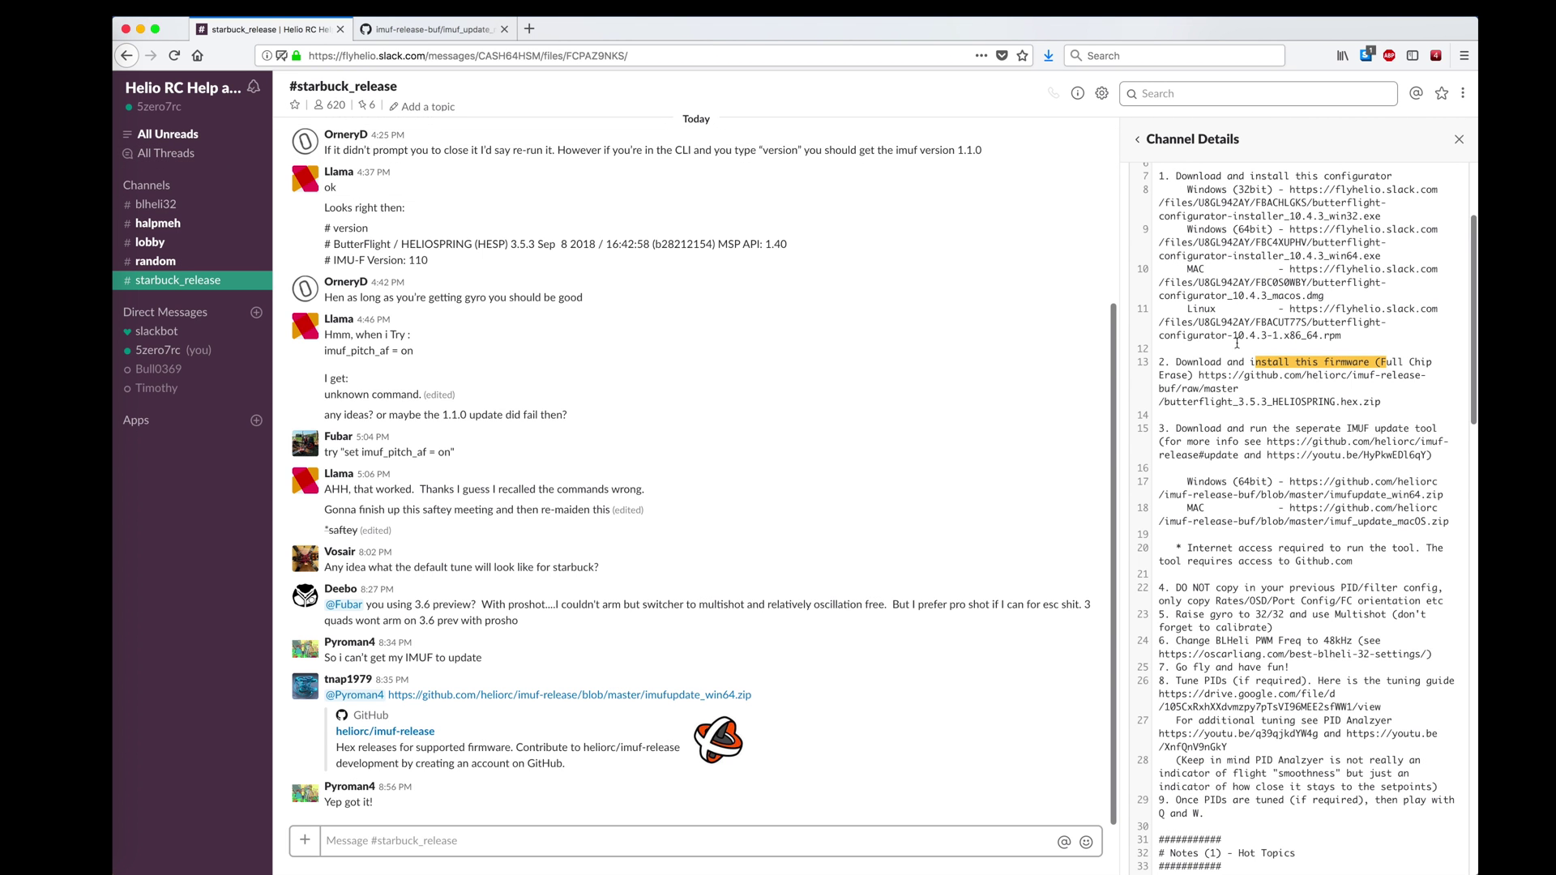
scroll(1236, 355, "down", 2)
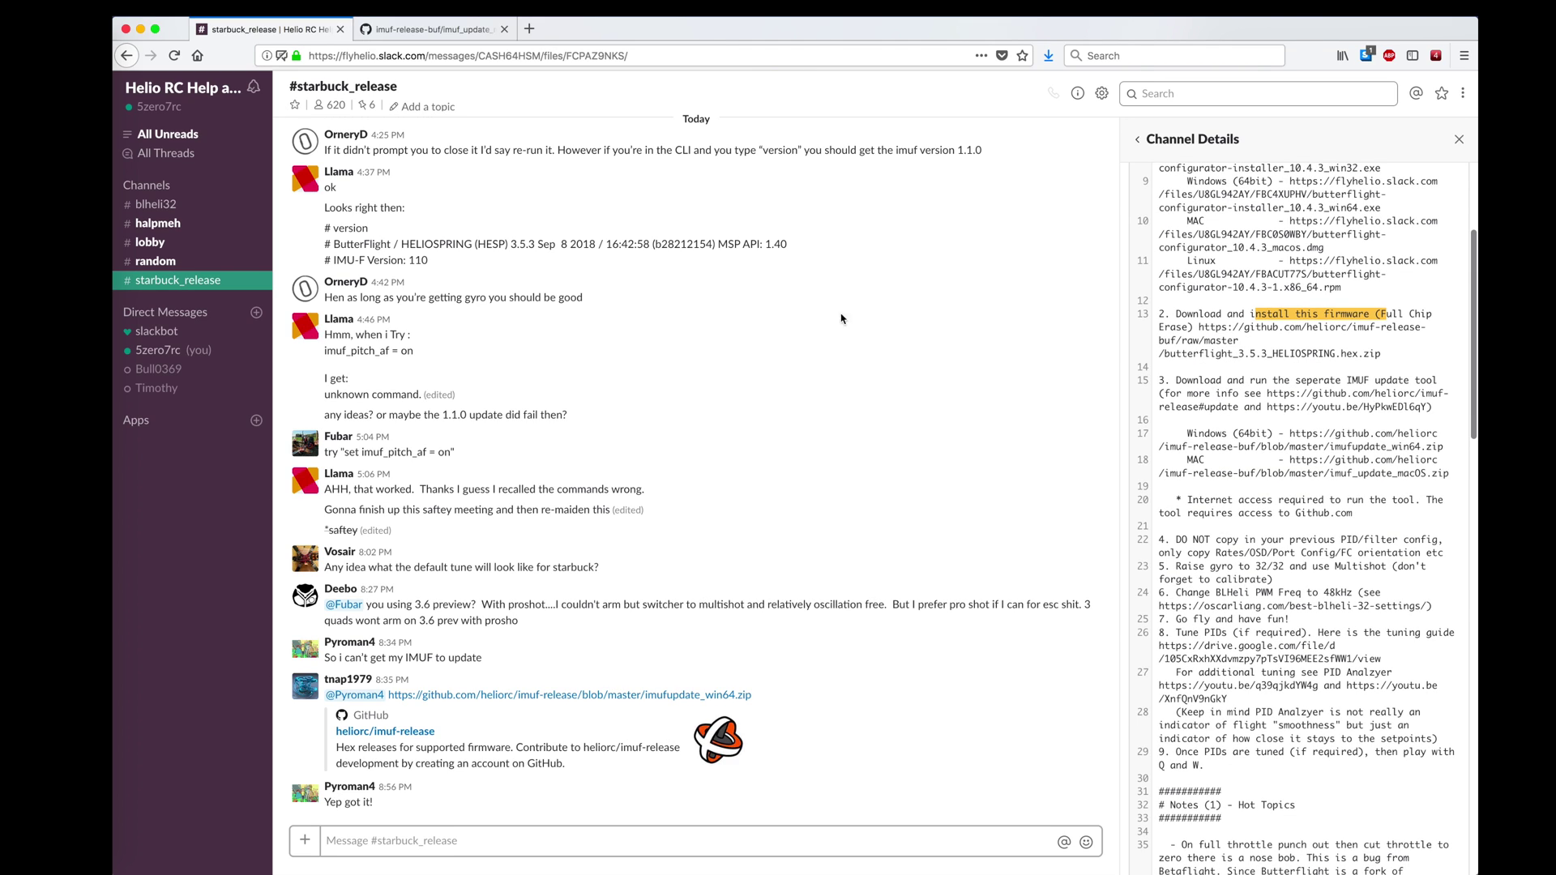
left_click(118, 51)
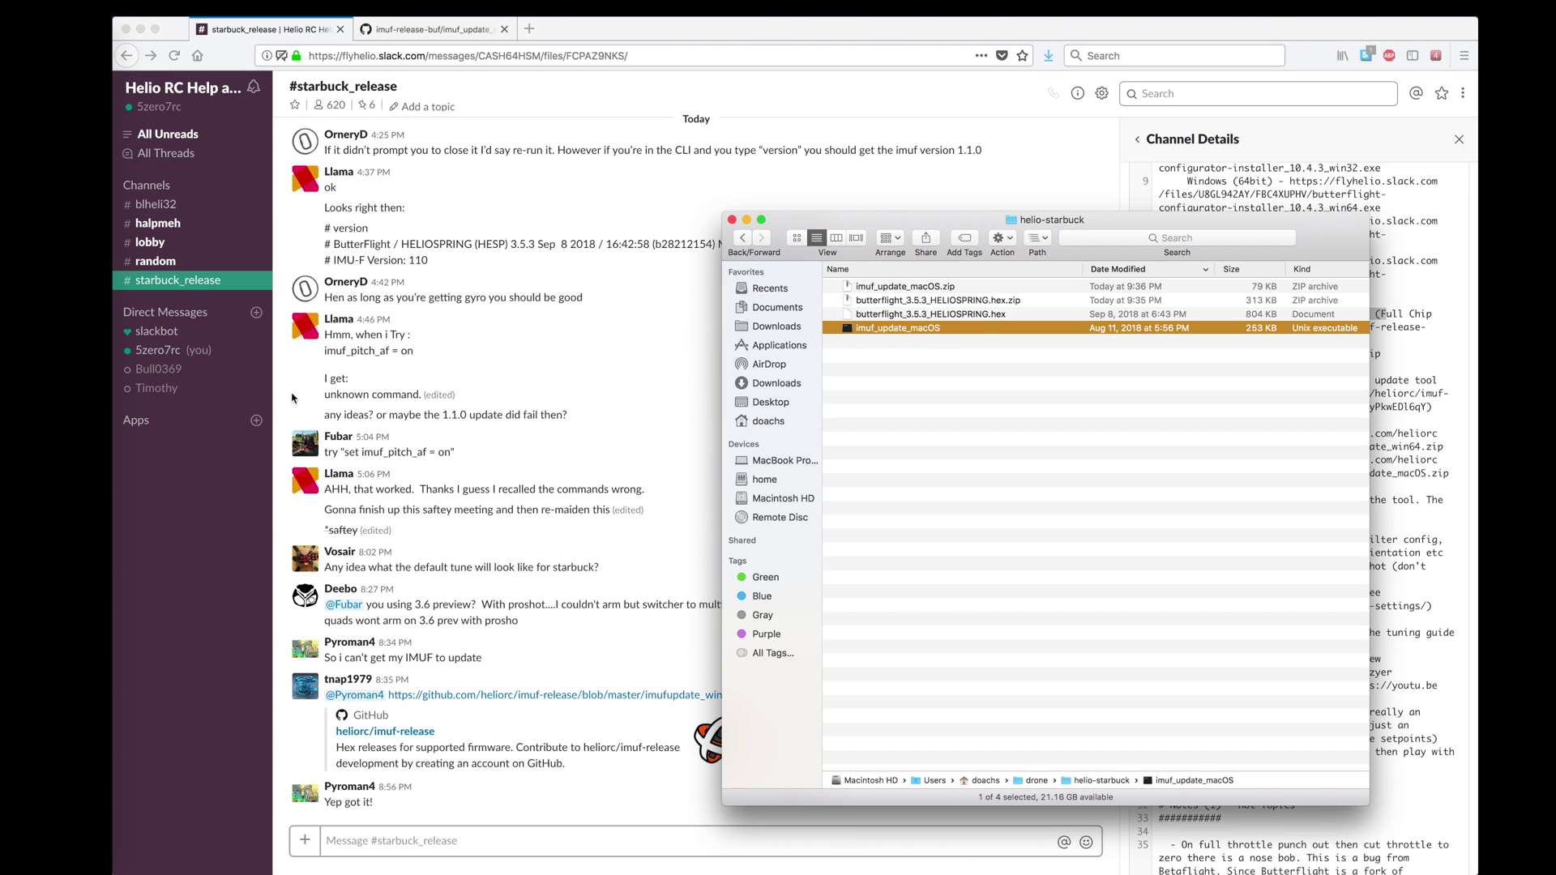
left_click(115, 694)
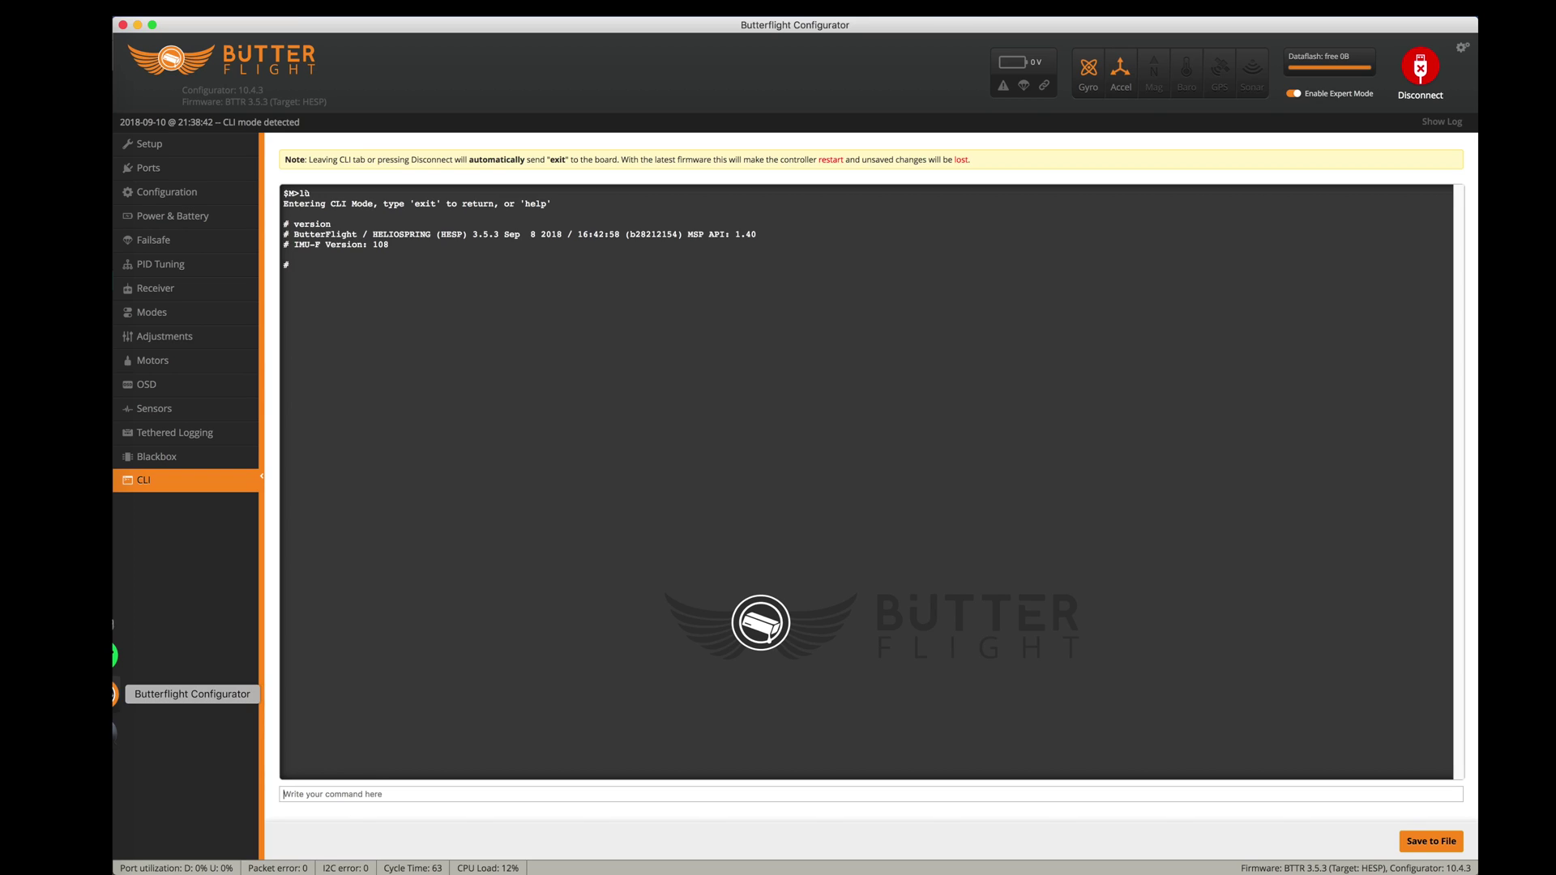
left_click_drag(294, 244, 398, 253)
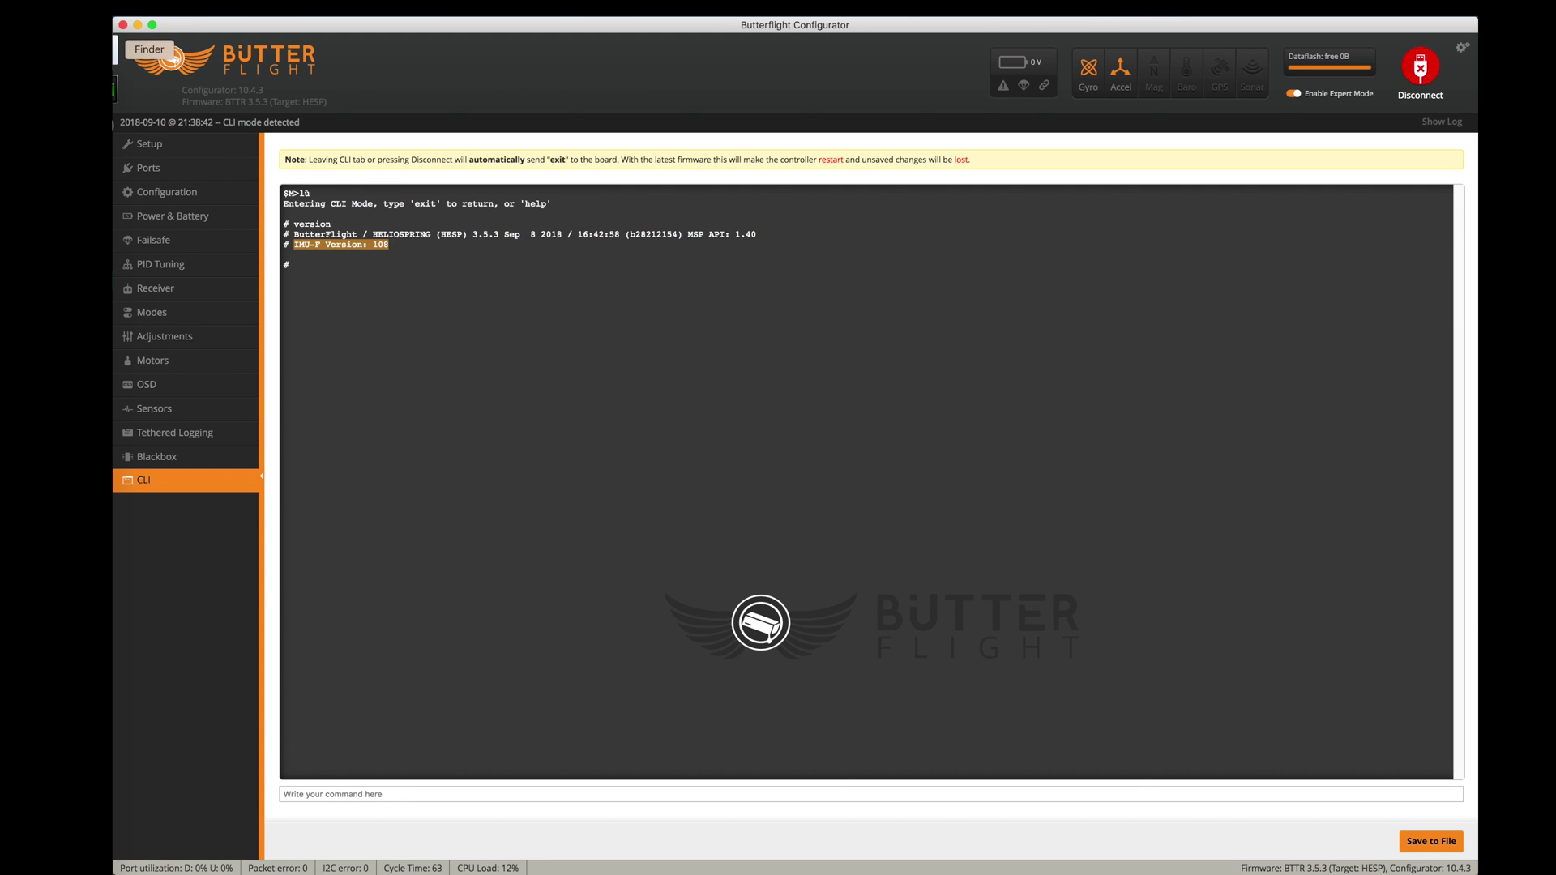
left_click(116, 50)
Step: After the unidentified-developer warning, allow imuf_update_macOS with Open Anyway in Security & Privacy
left_click(886, 331)
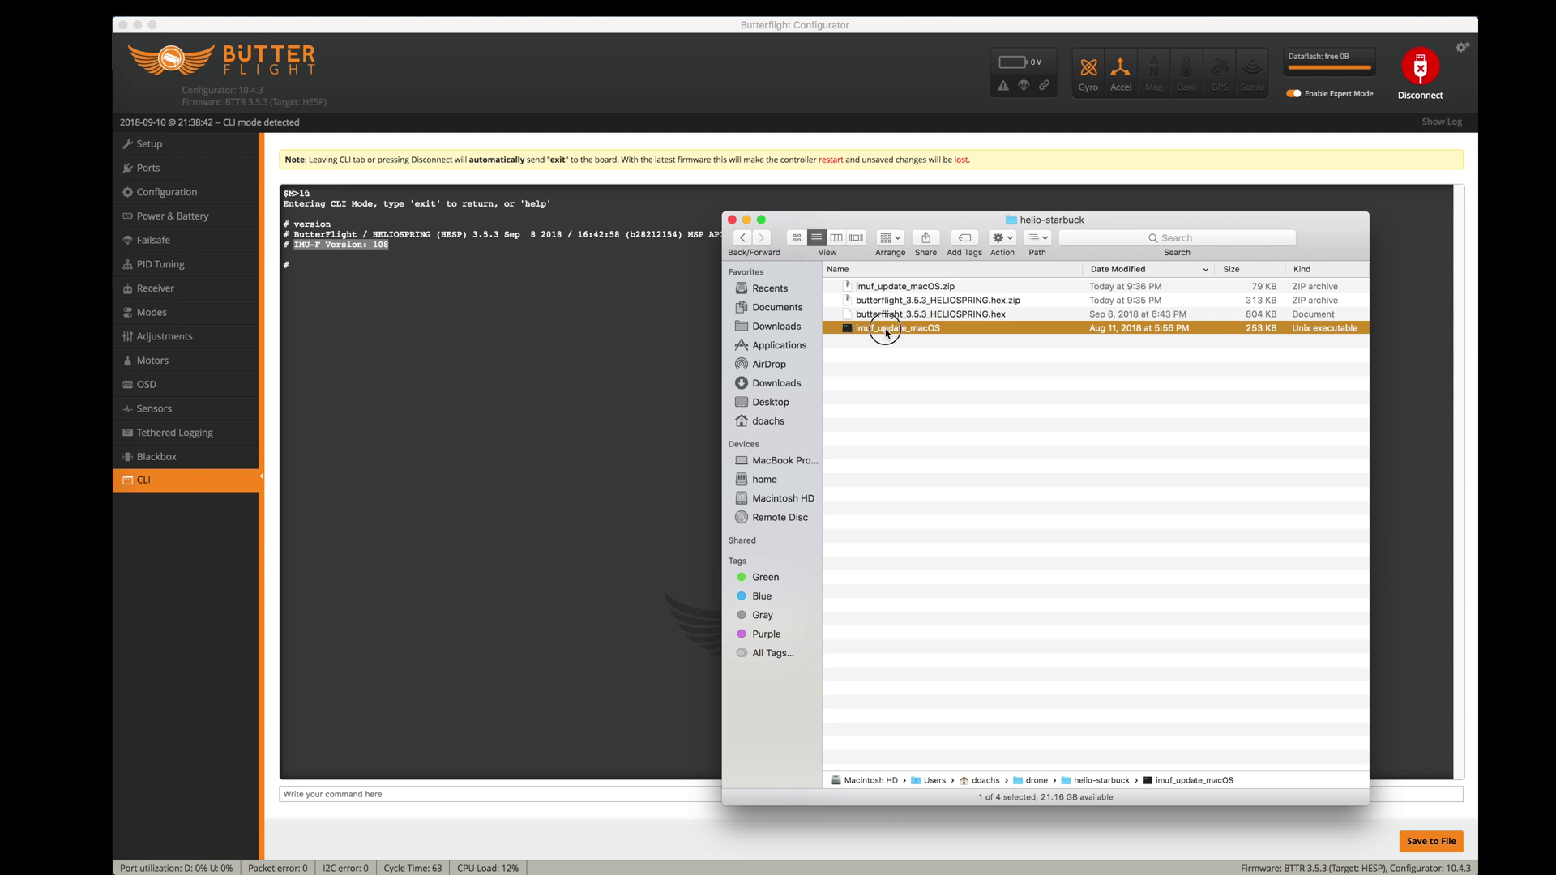
double_click(886, 330)
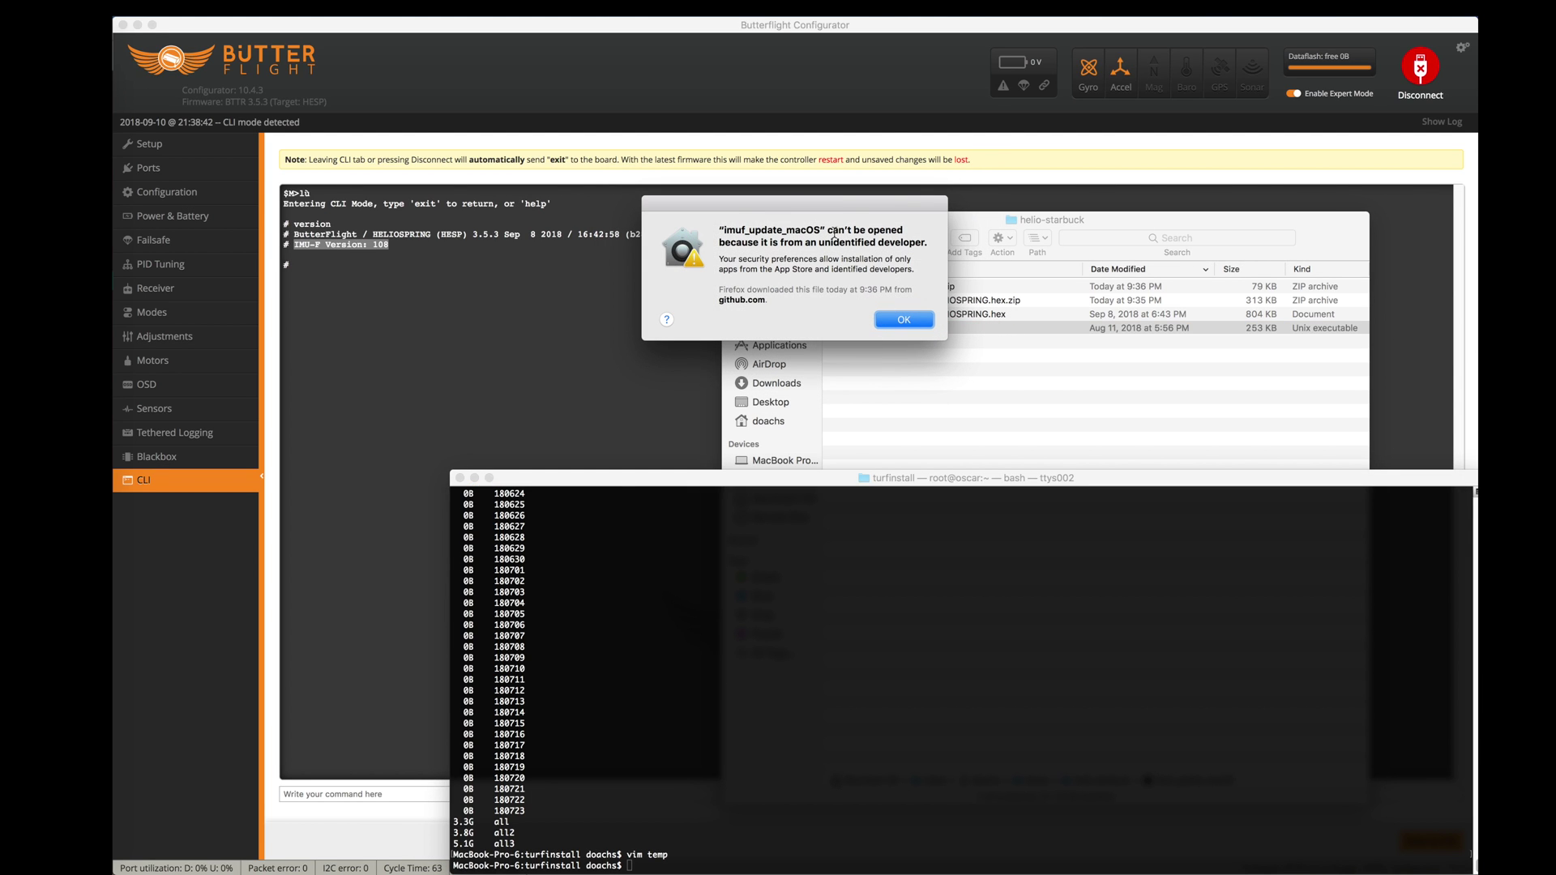
left_click(890, 319)
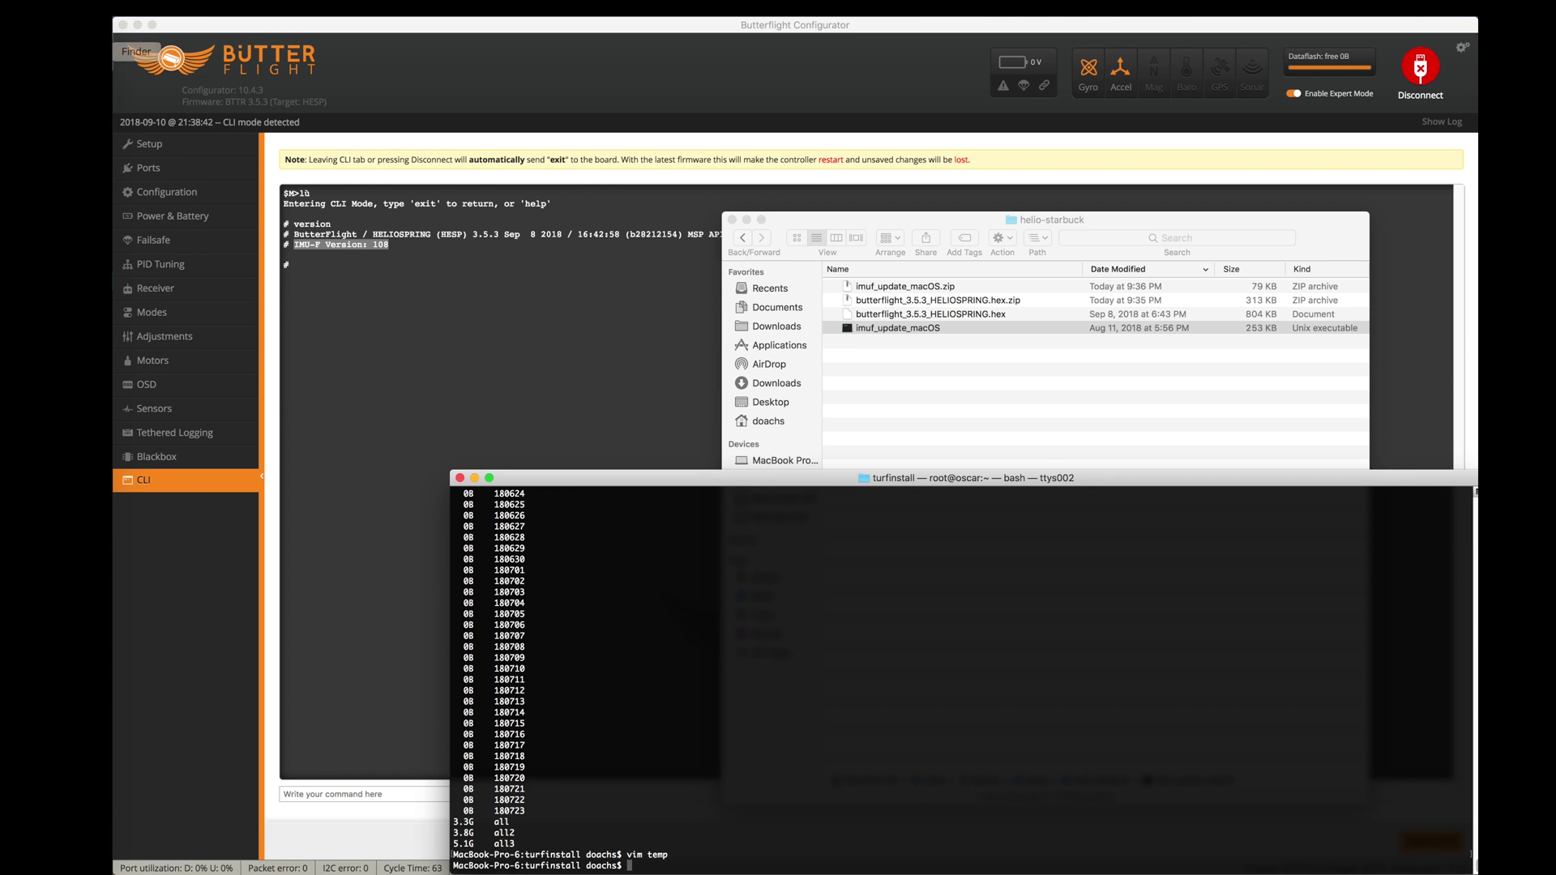
left_click(113, 7)
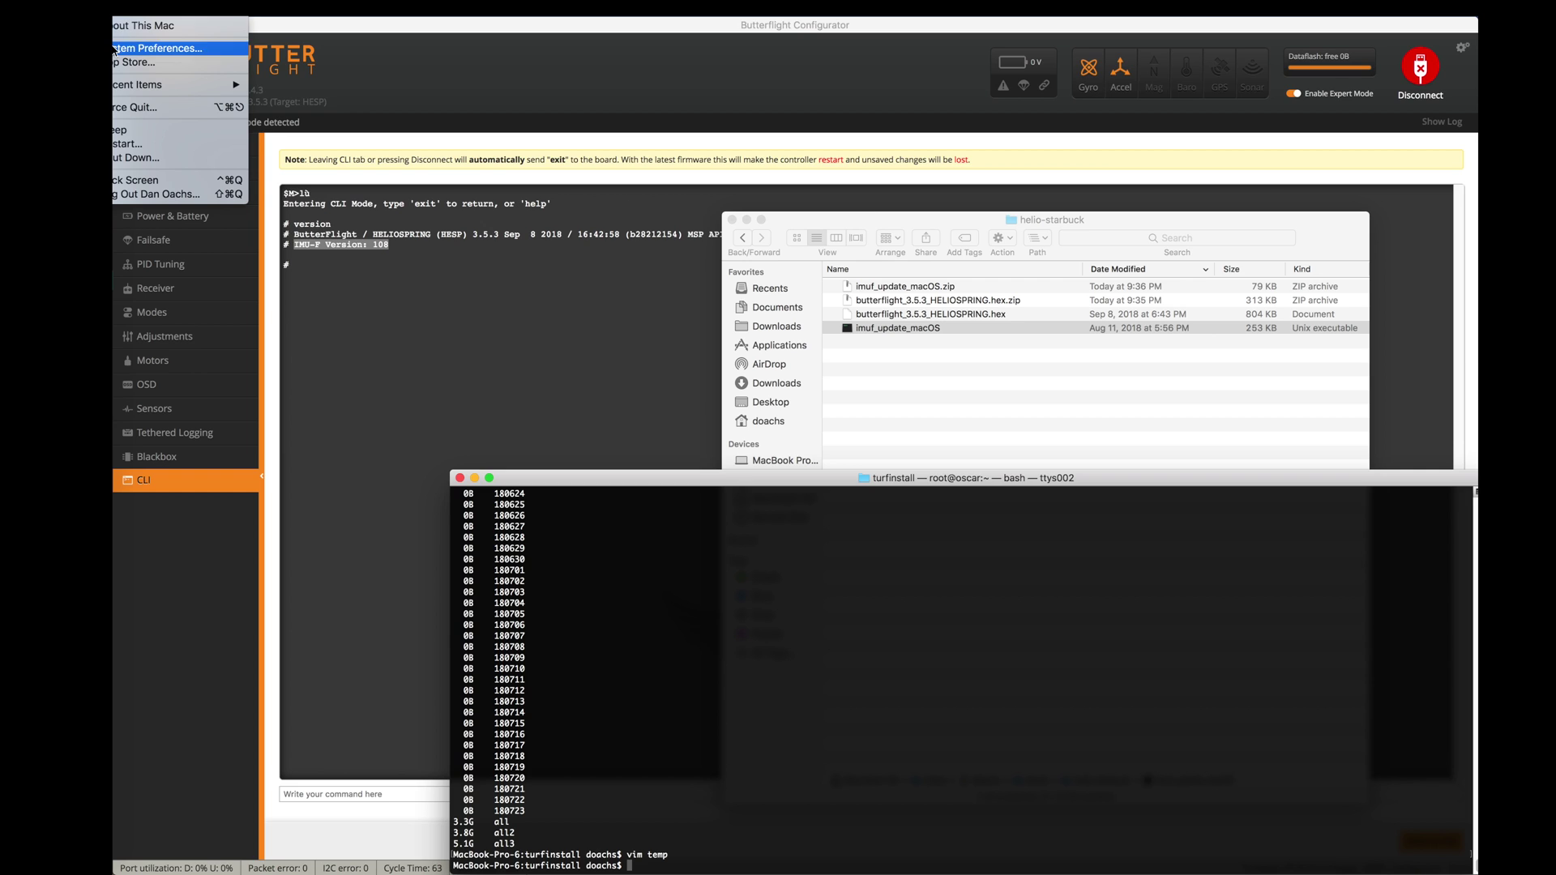
left_click(154, 49)
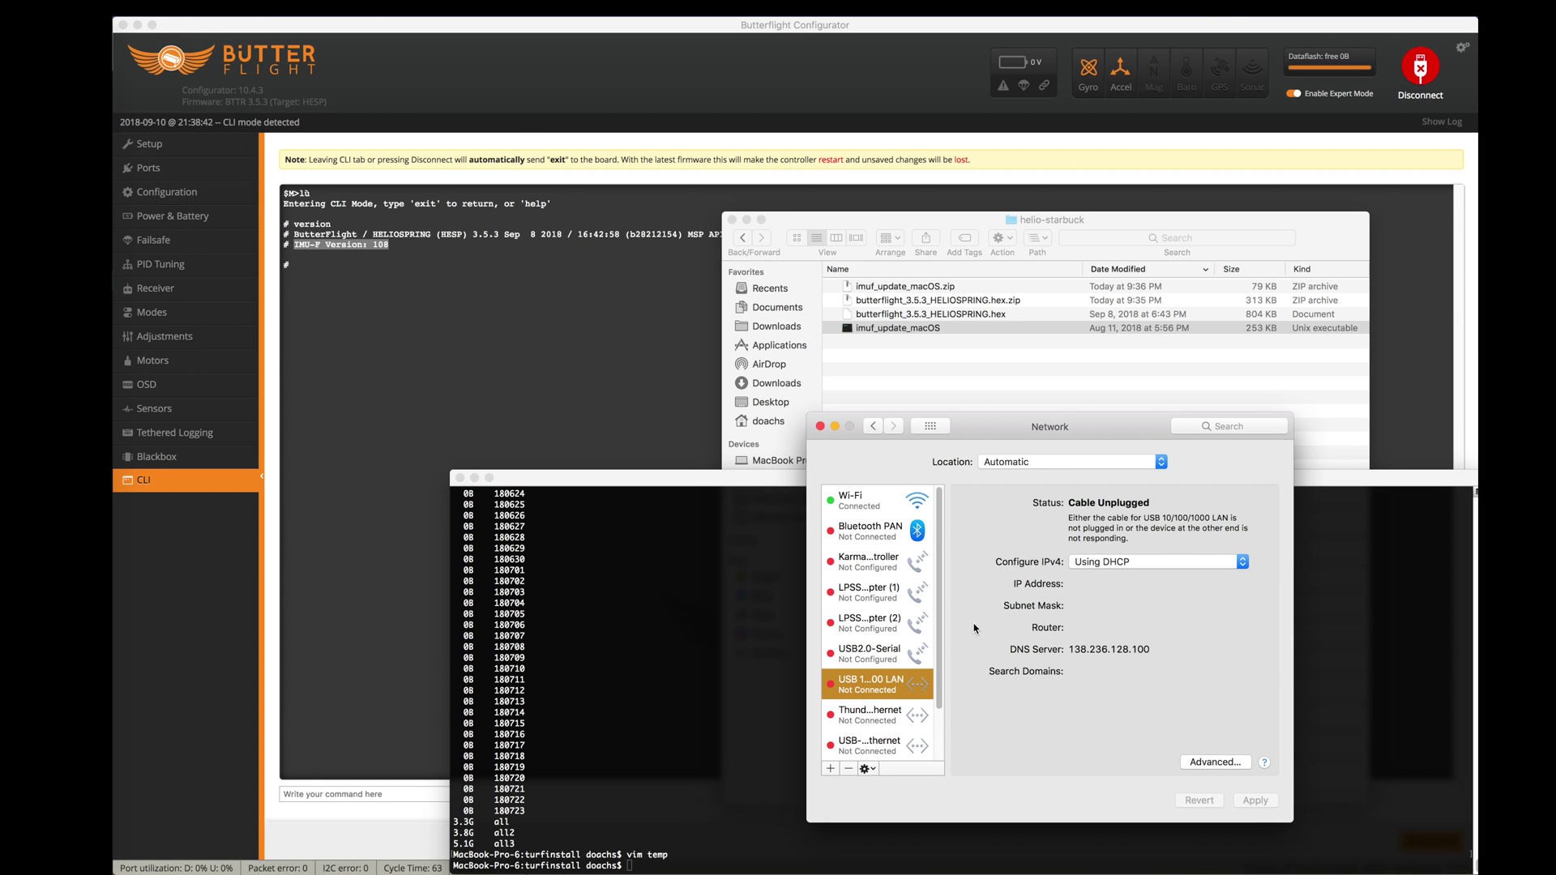
left_click(924, 427)
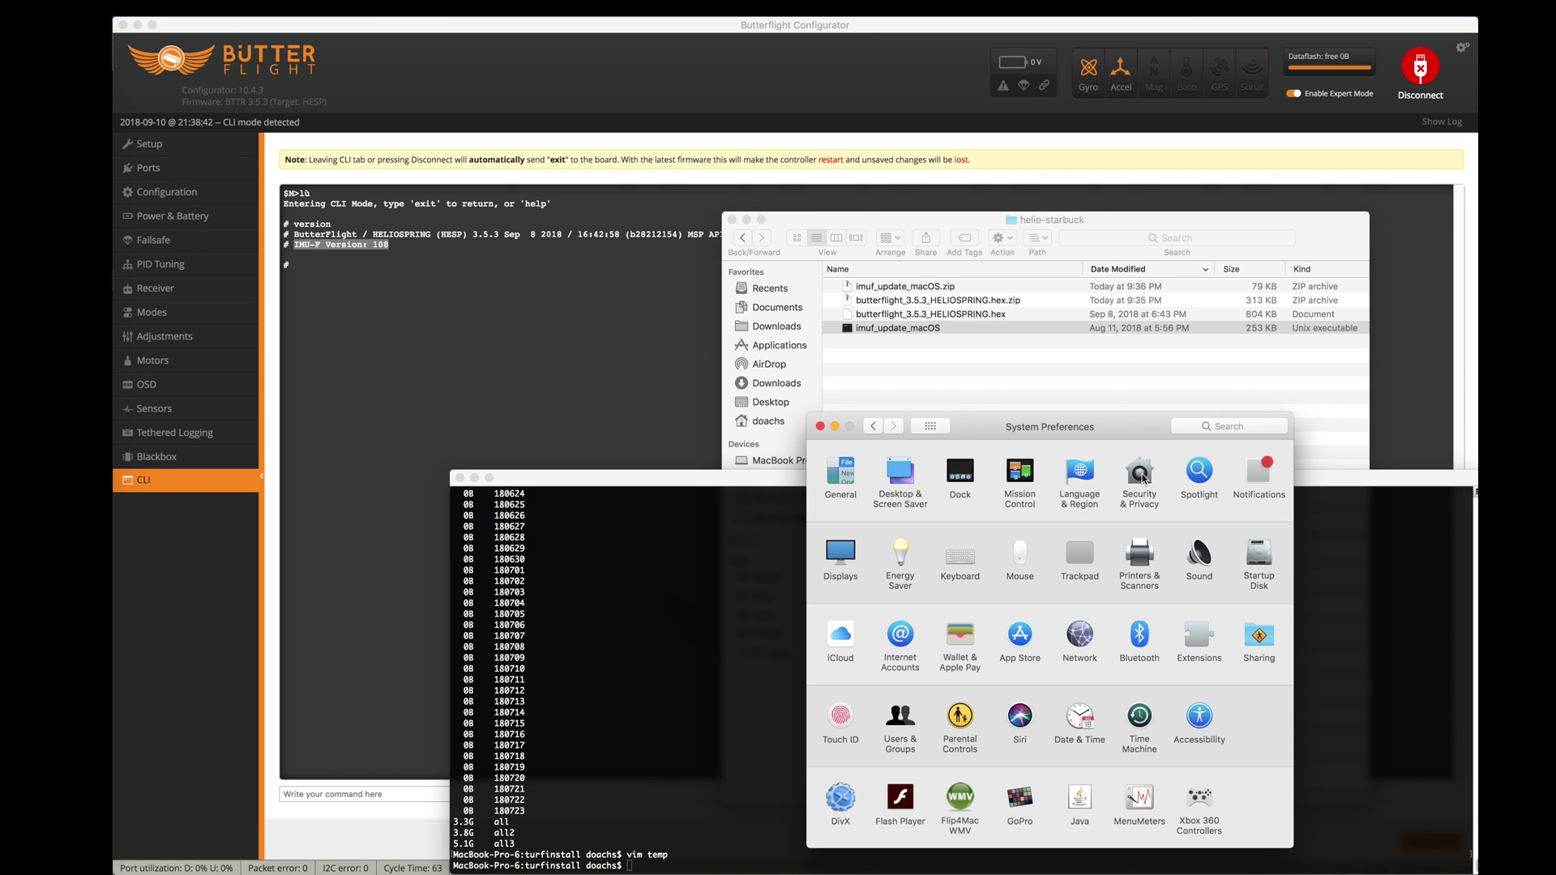
left_click(1128, 476)
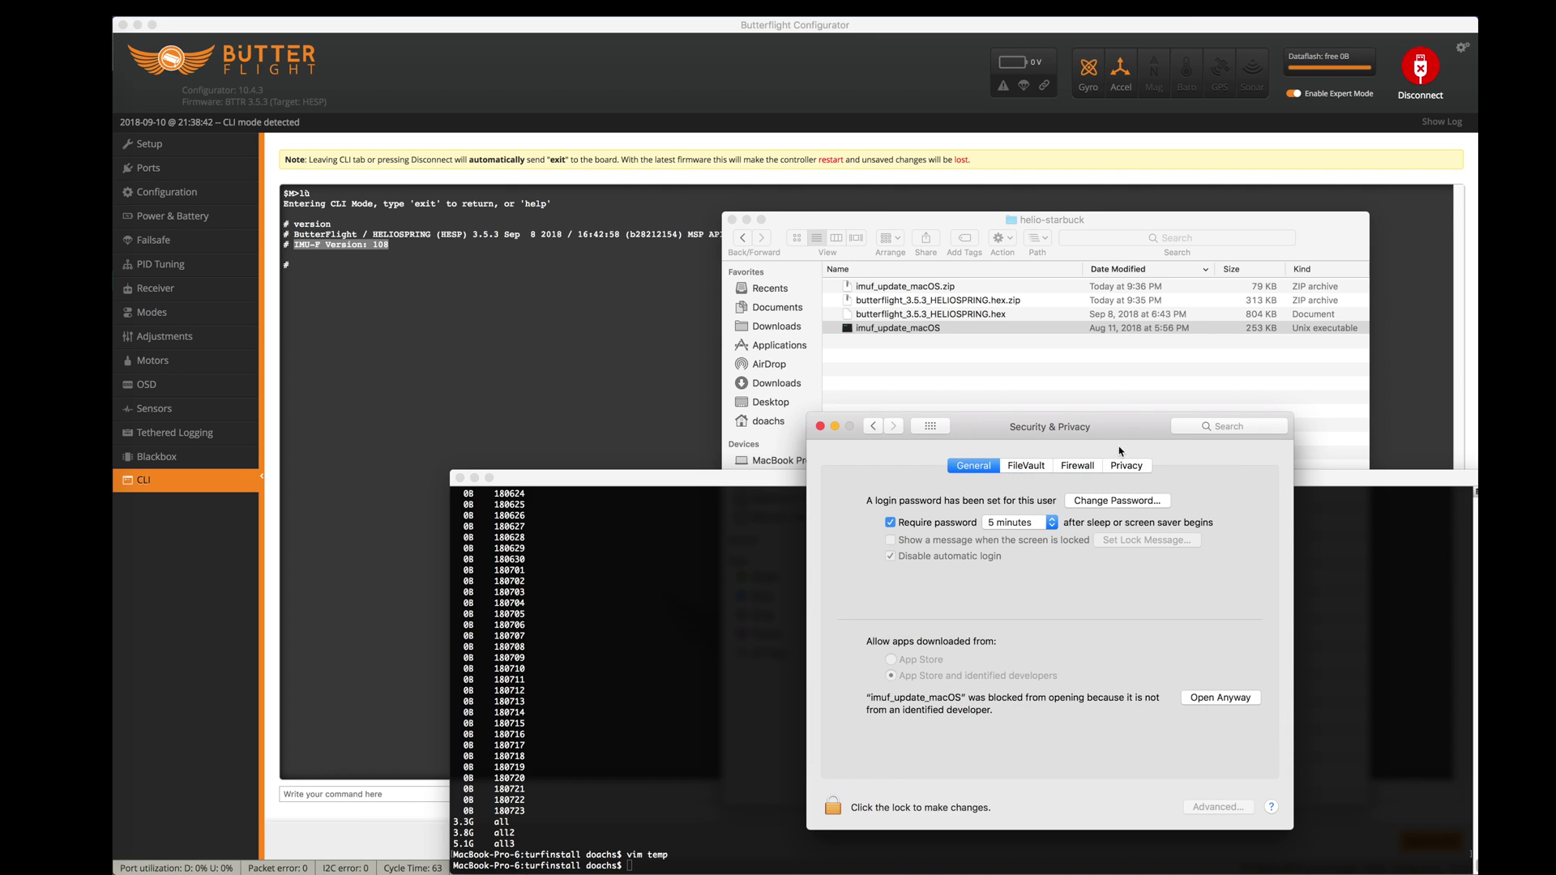
left_click(1220, 704)
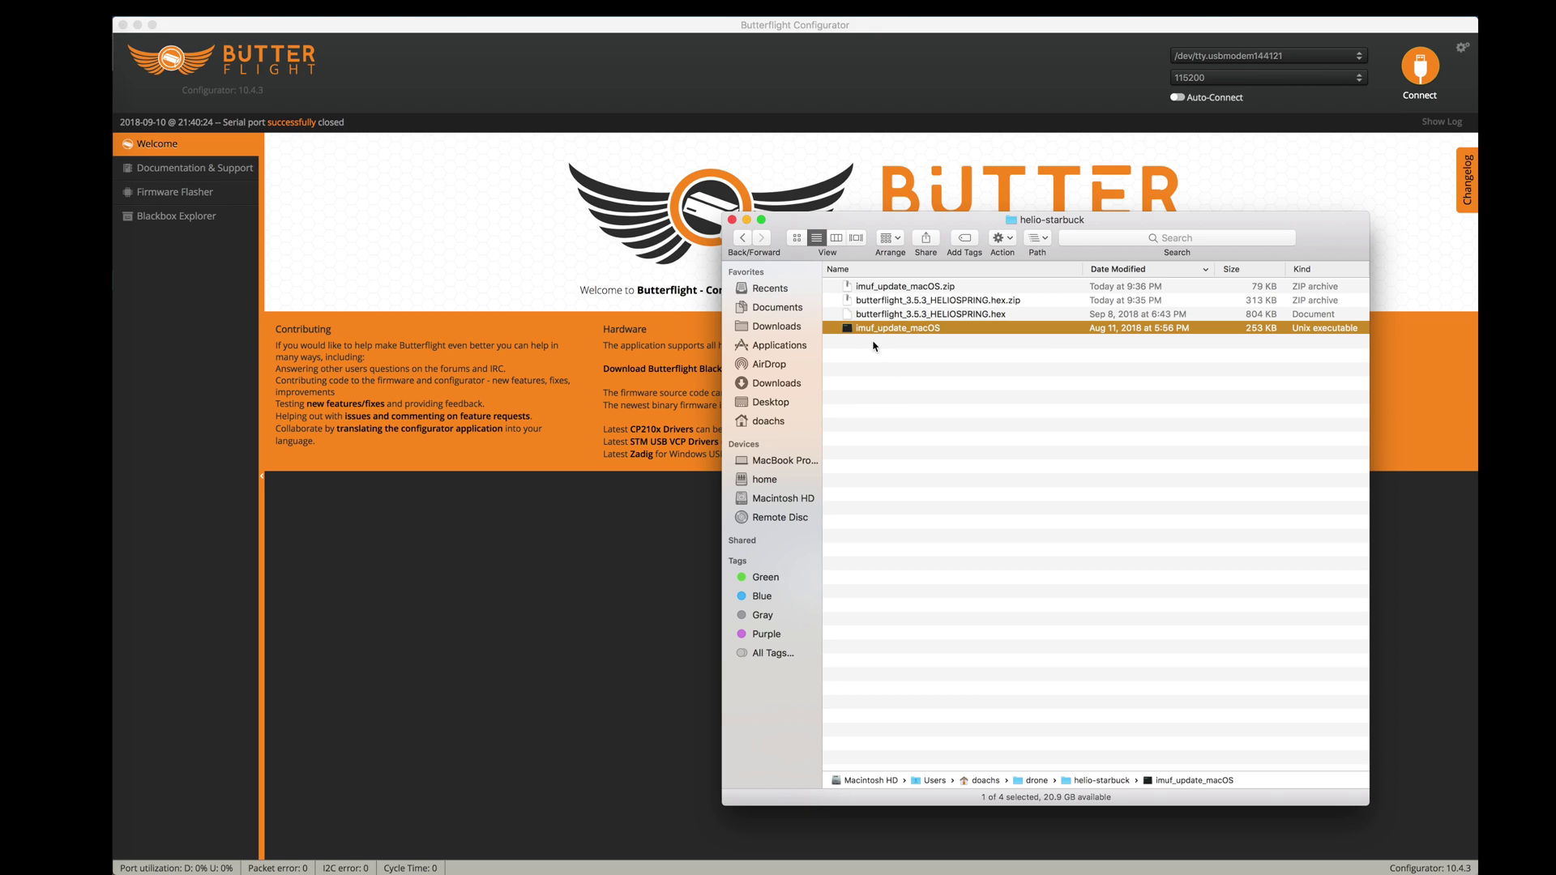
Step: Run imuf_update_macOS and choose option 3 to flash IMUF_1.1.0_STARBUCK_ALPHA.bin, then terminate the finished session
double_click(876, 329)
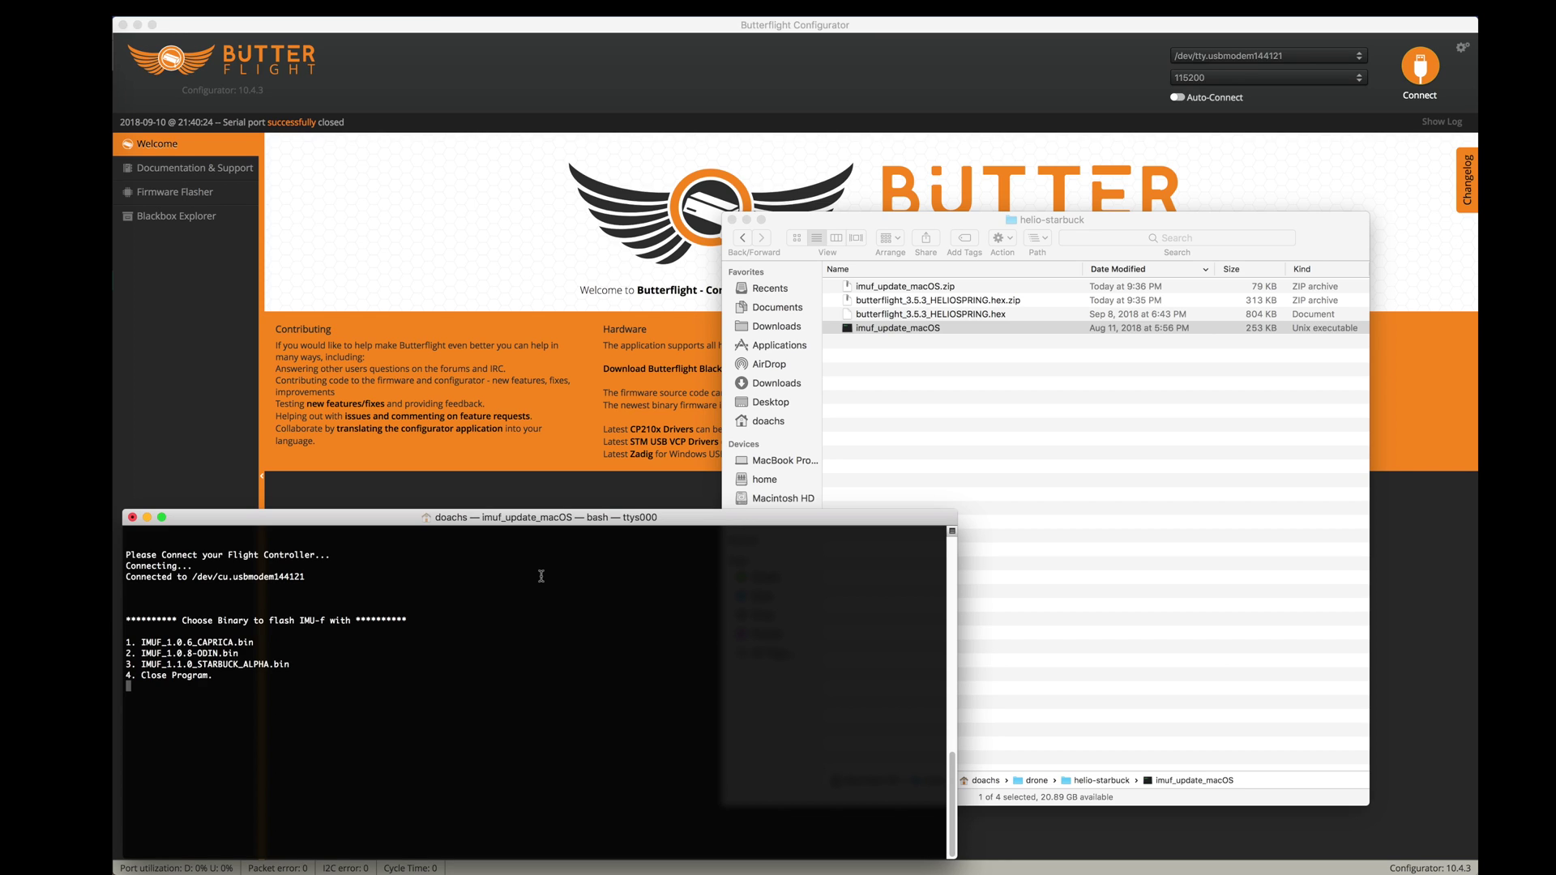
type("3")
key("Return")
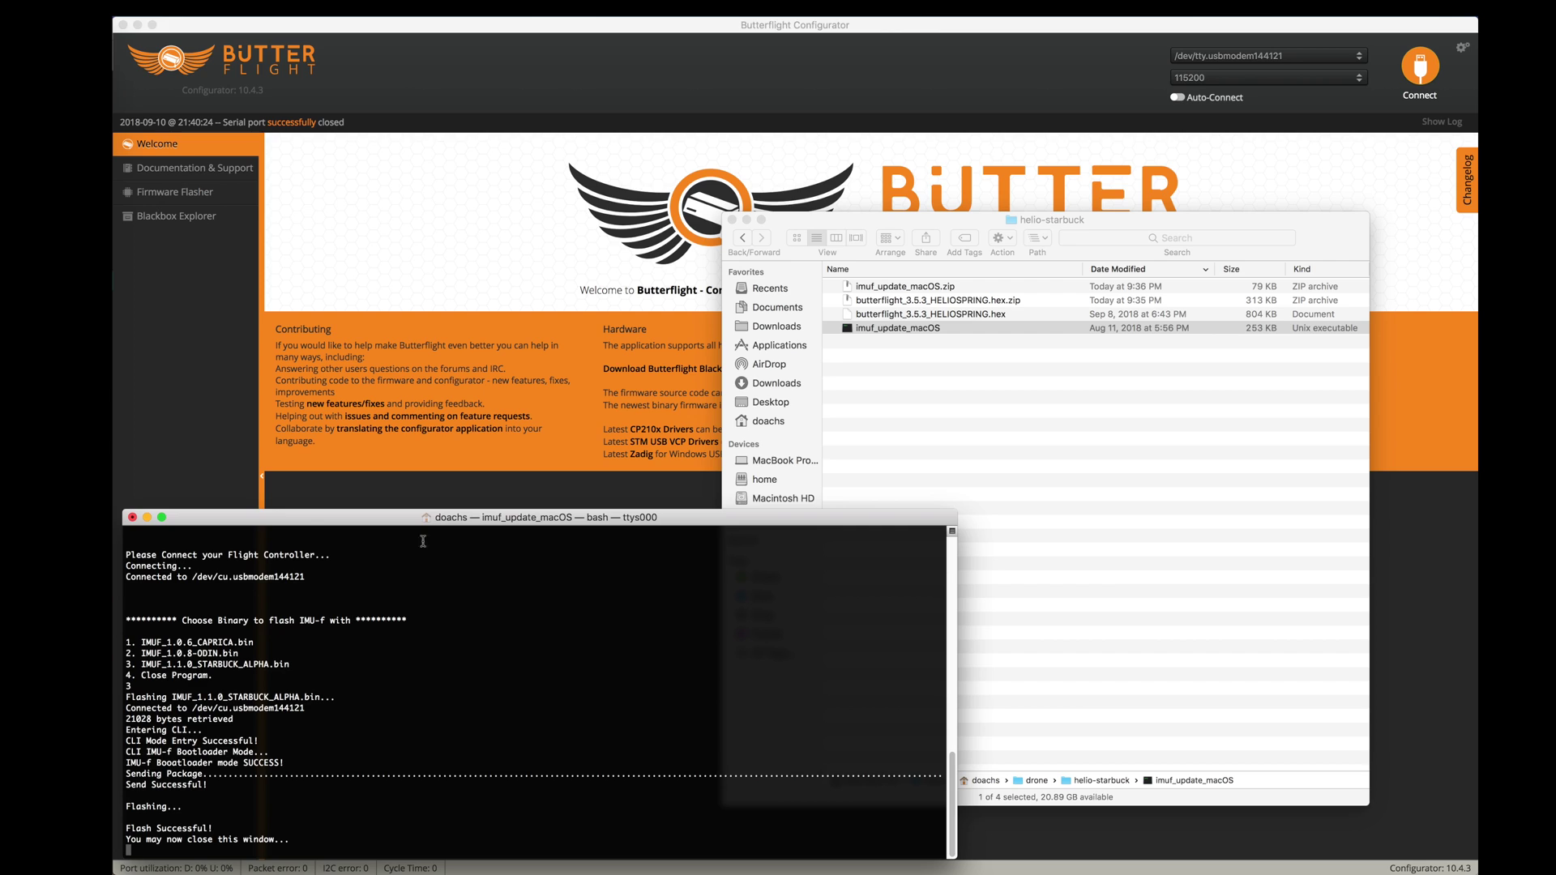
left_click(133, 519)
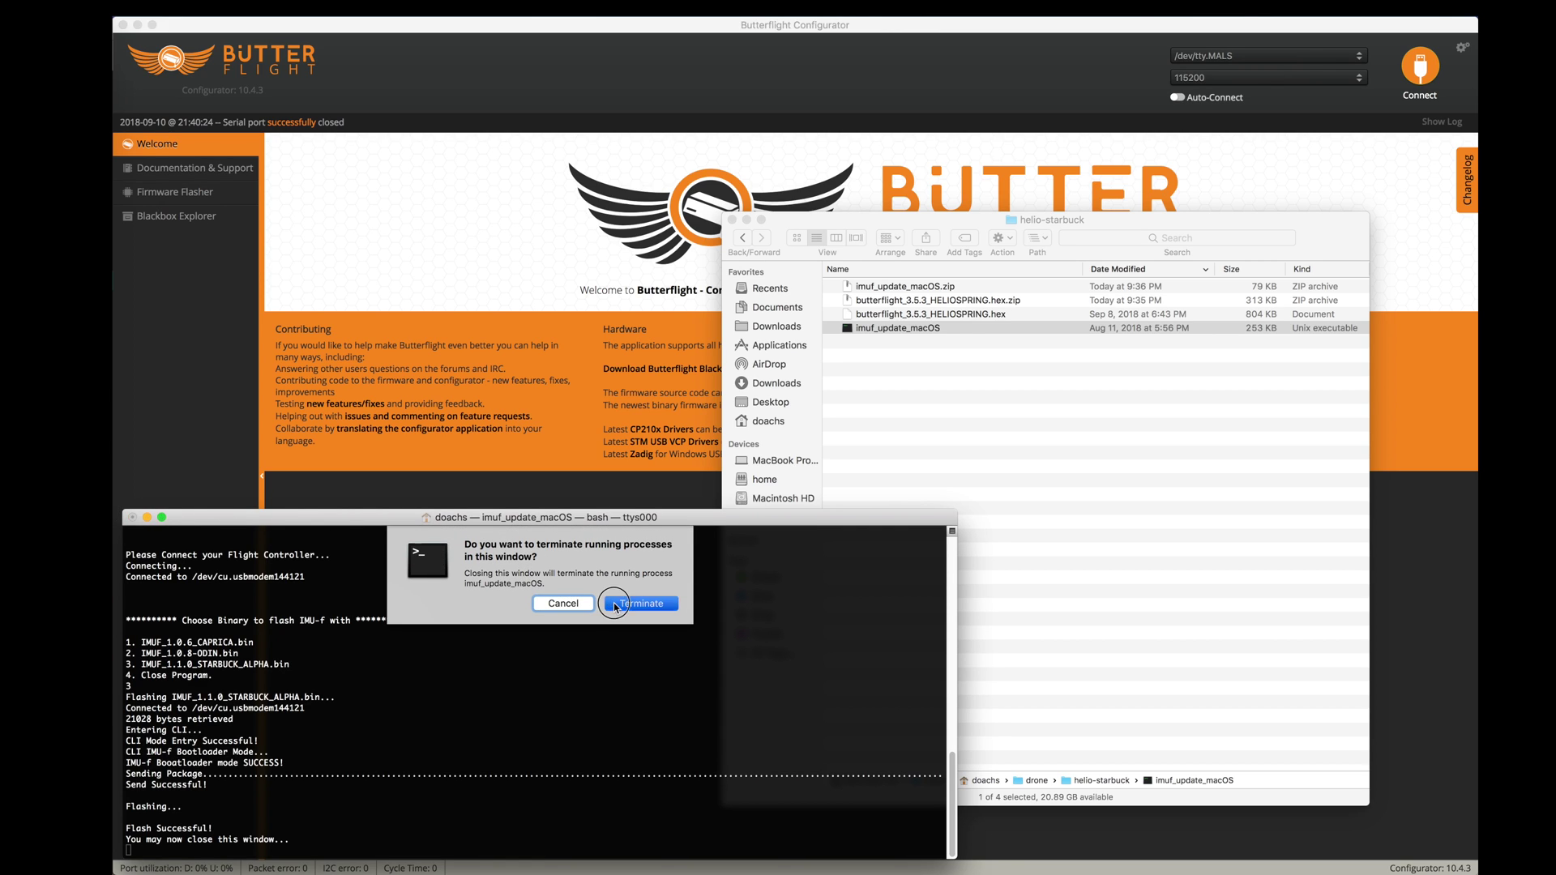
left_click(645, 604)
left_click(533, 201)
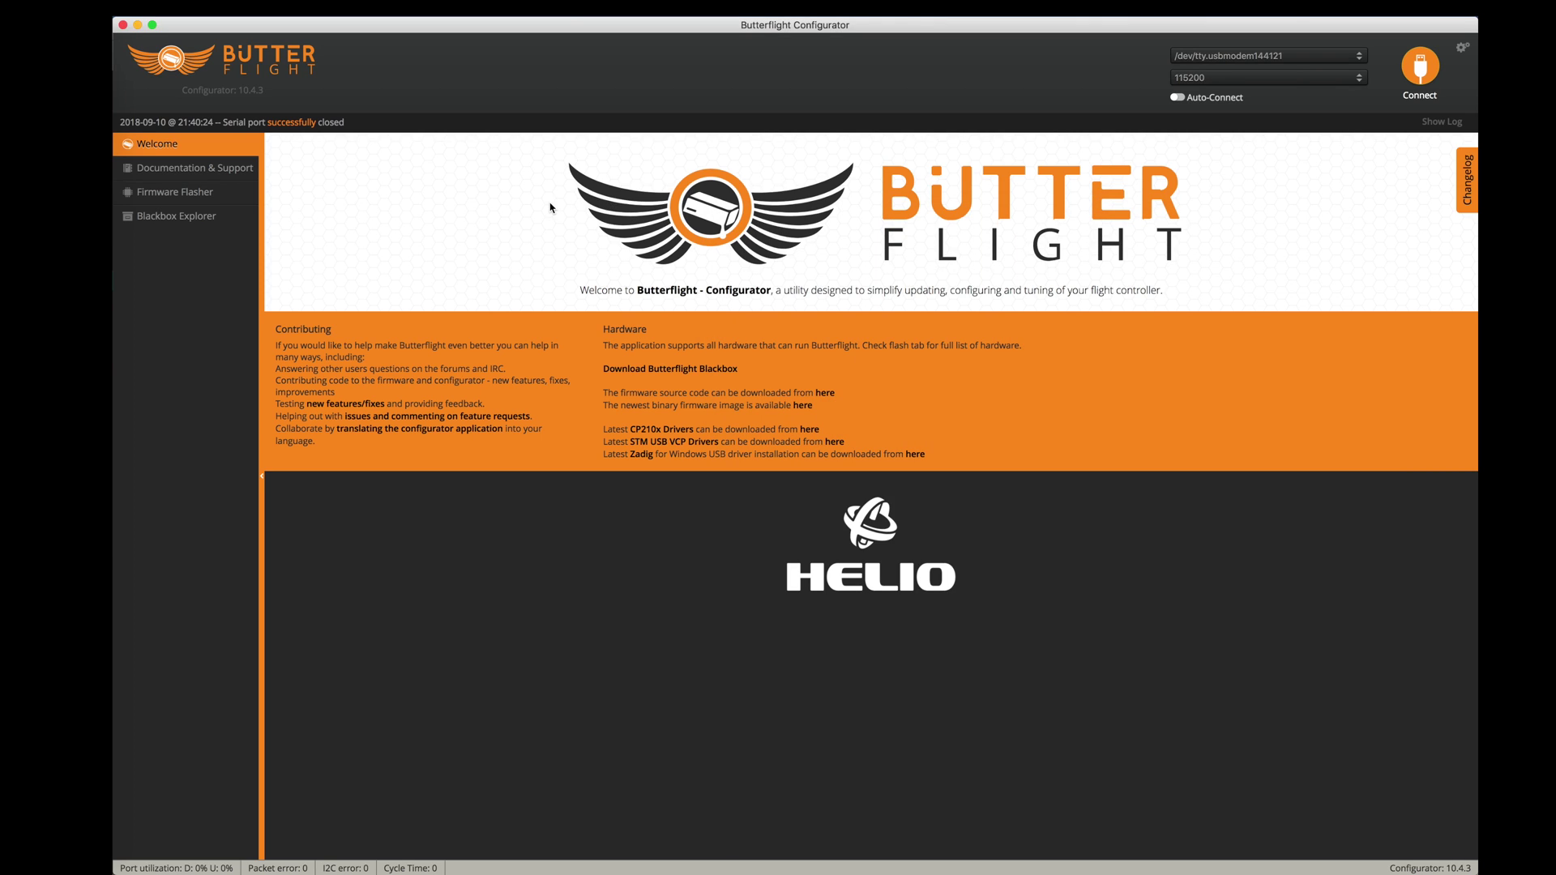
Step: Reconnect and run 'version' in the CLI, showing ButterFlight 3.5.3 with IMU-F Version 110
left_click(1420, 77)
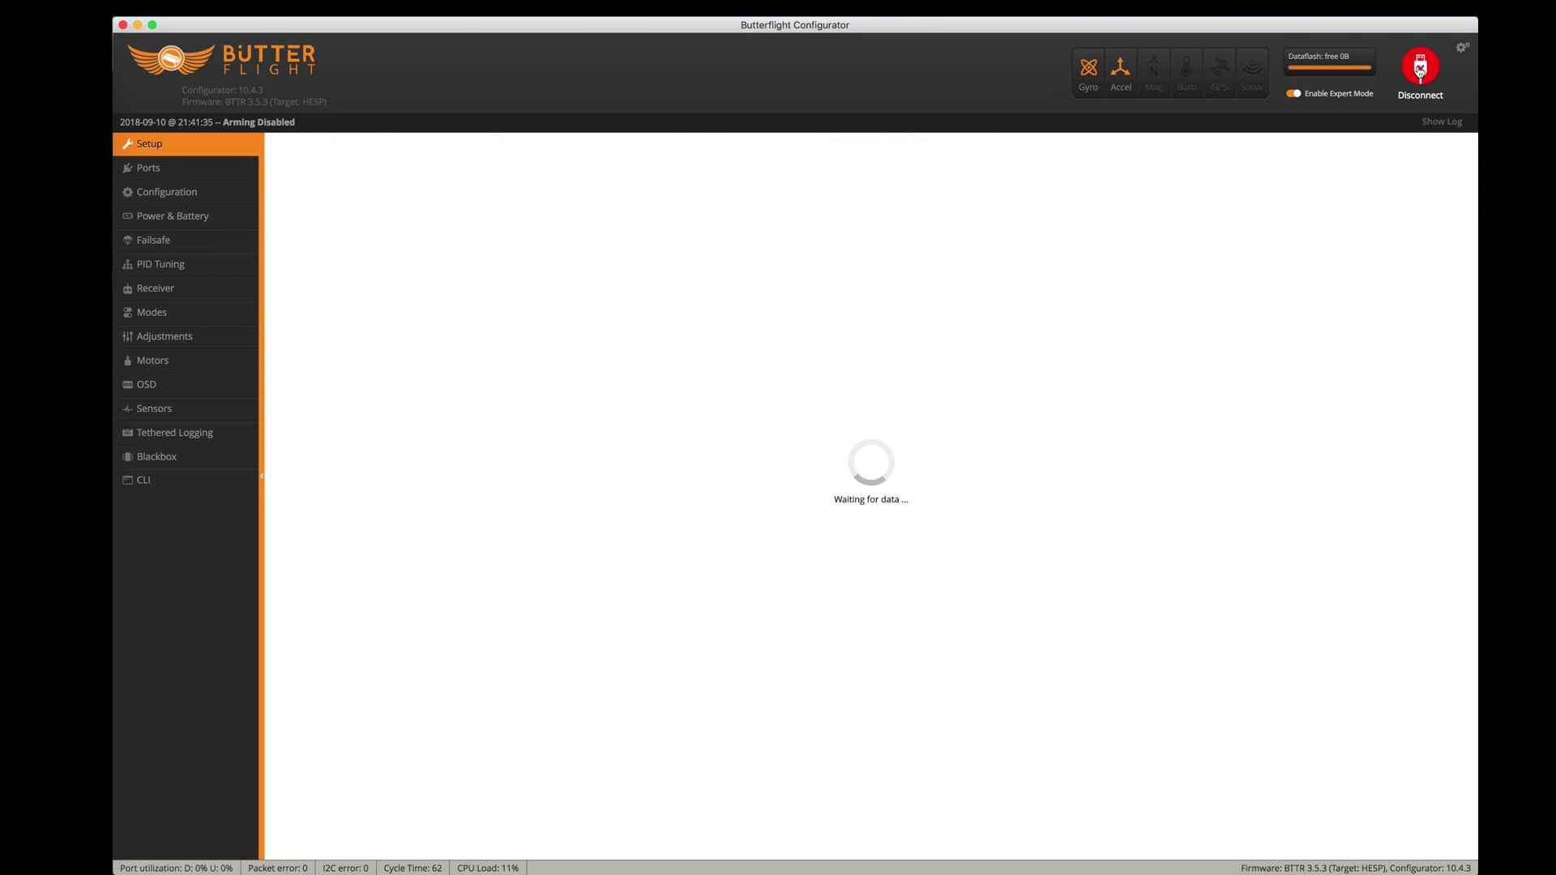
left_click(175, 481)
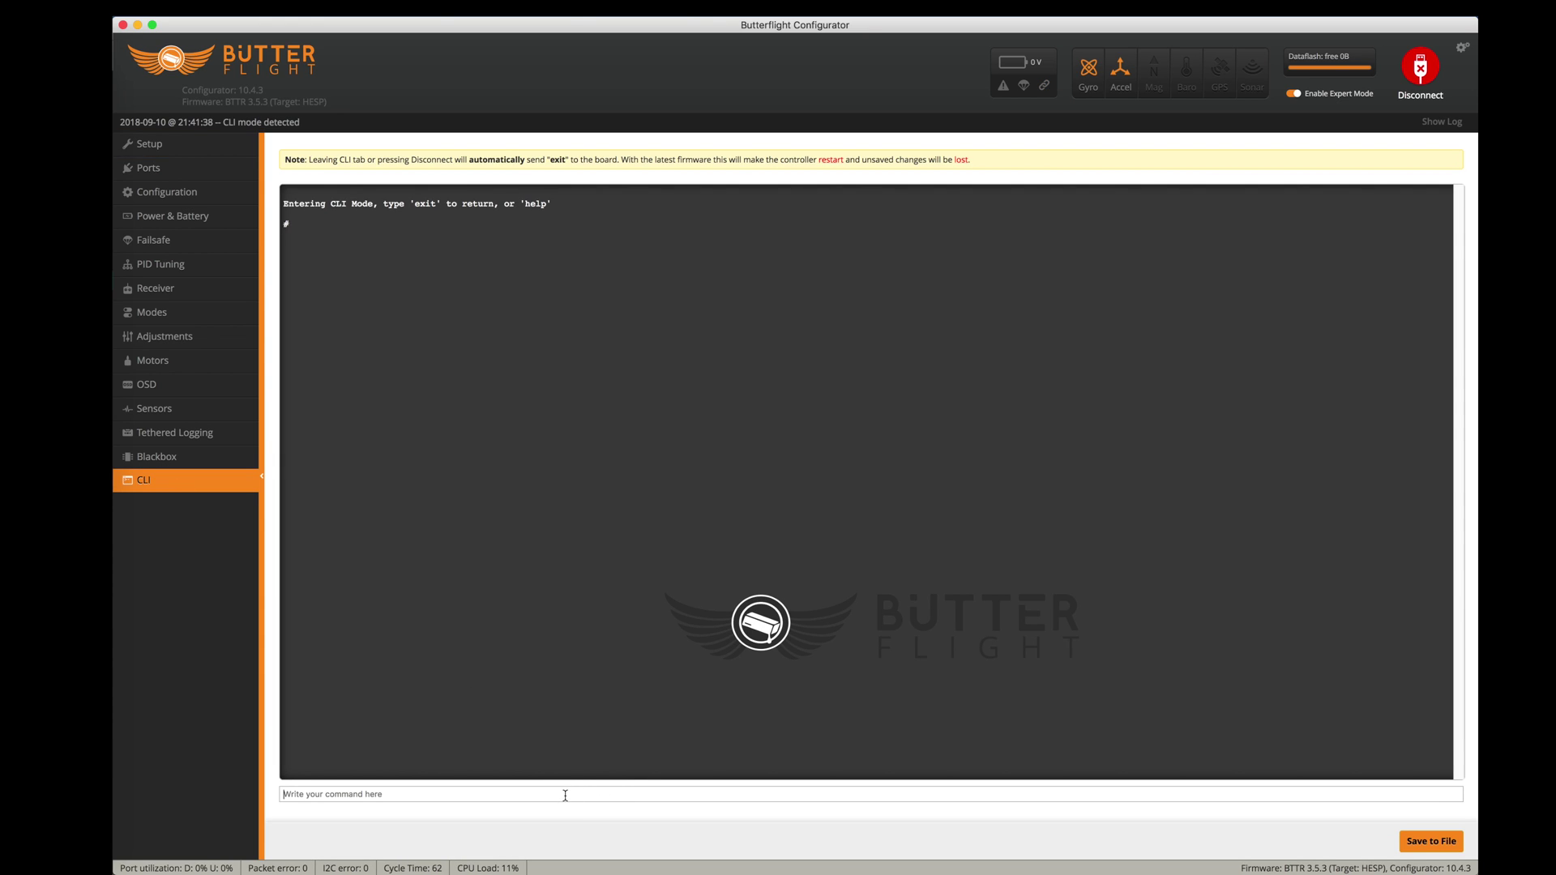
type("version")
key("Return")
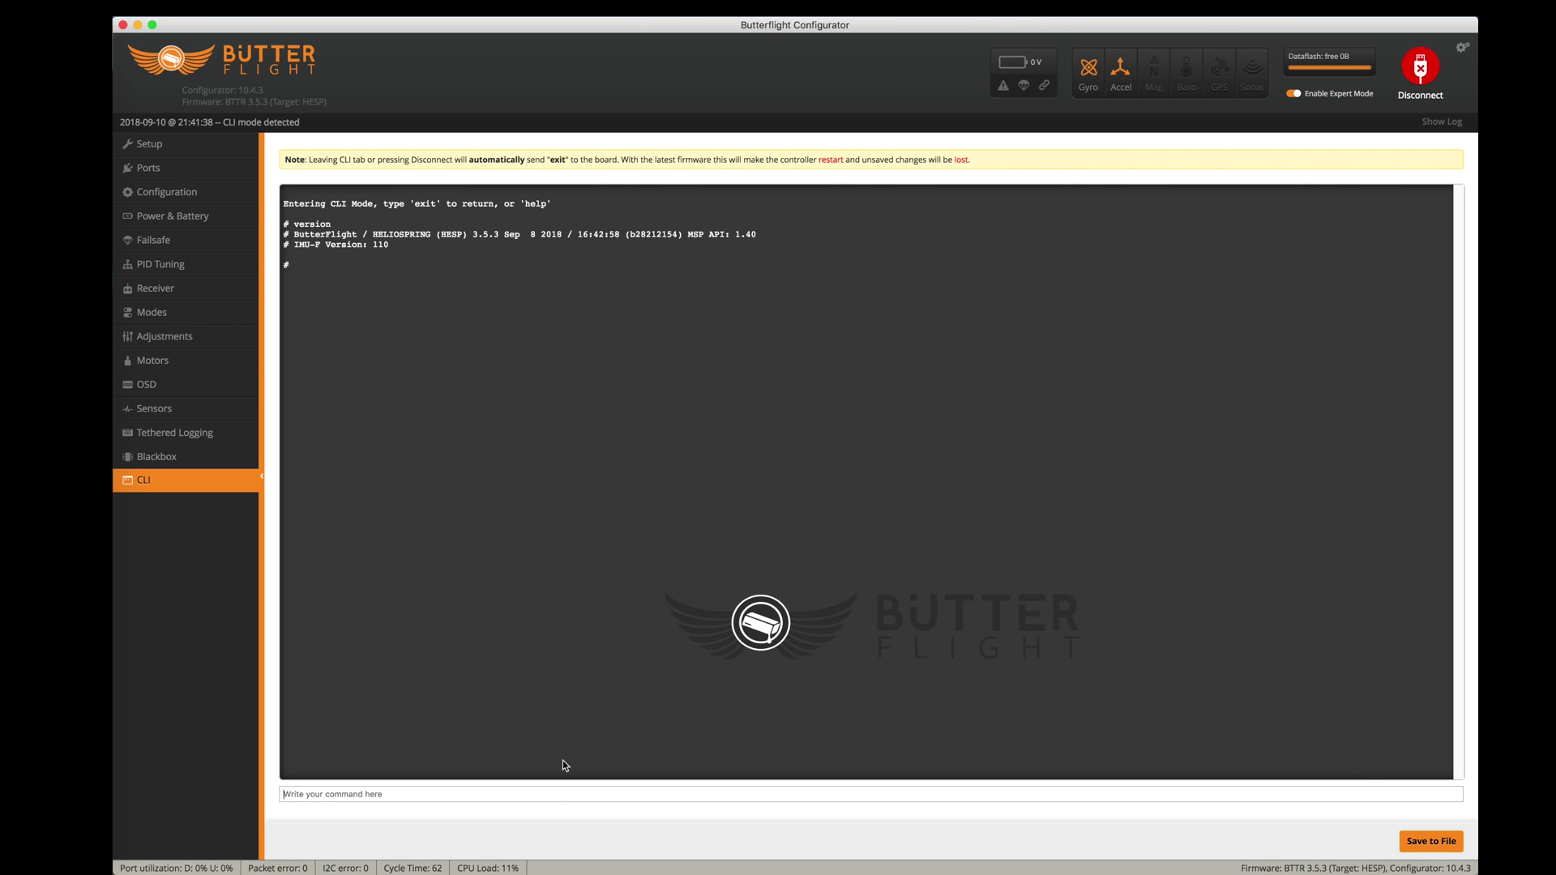
Step: In Notes, select and copy the saved diff from the name line down to the rates
mouse_move(114, 506)
left_click(114, 505)
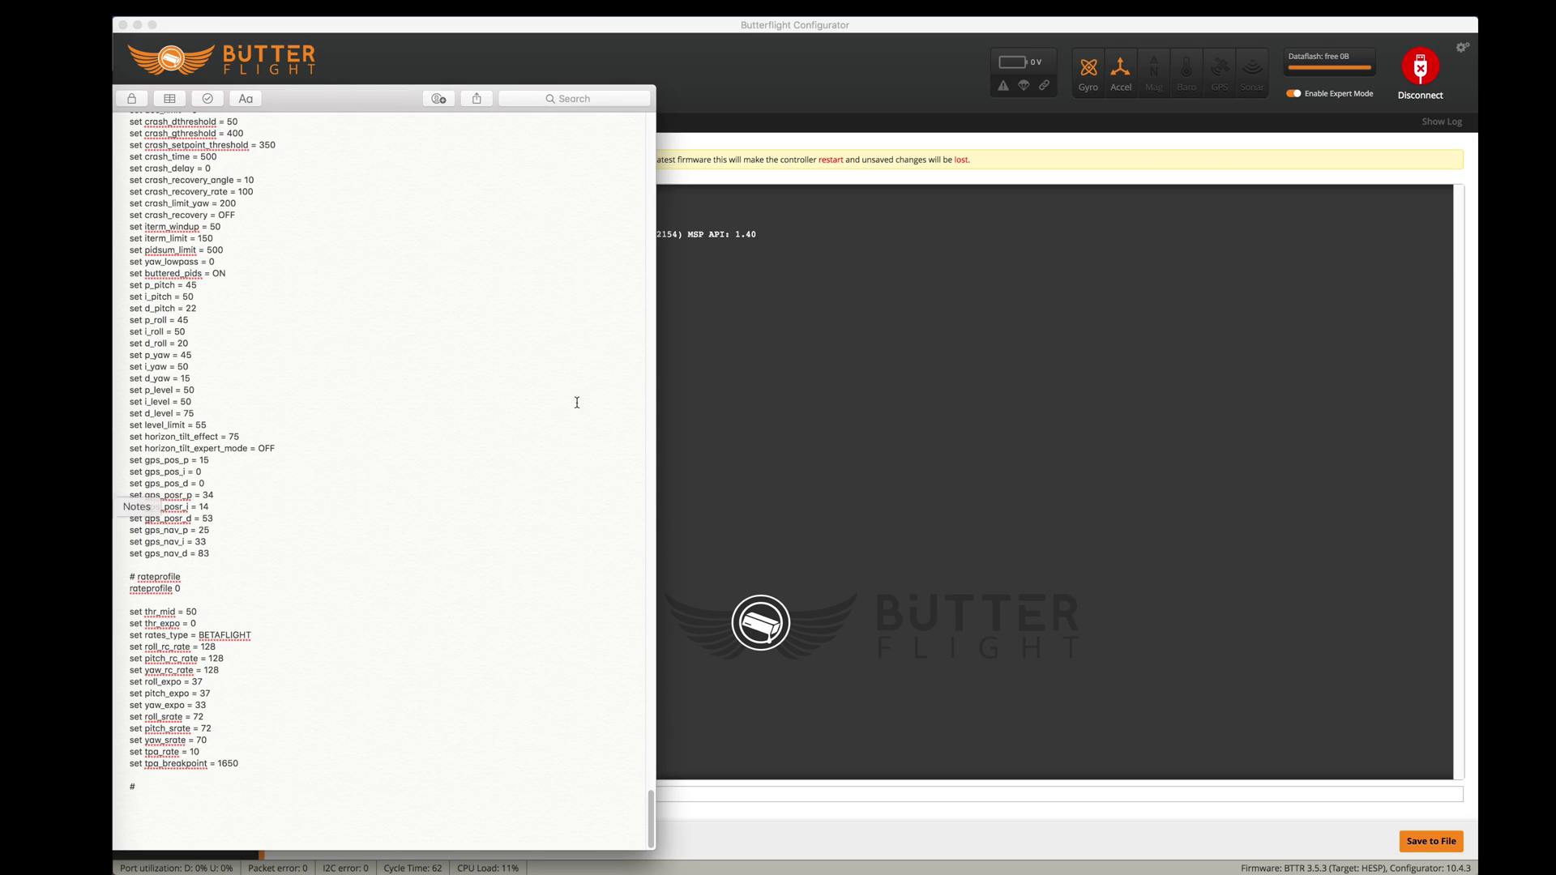
scroll(513, 420, "up", 4)
scroll(511, 427, "up", 3)
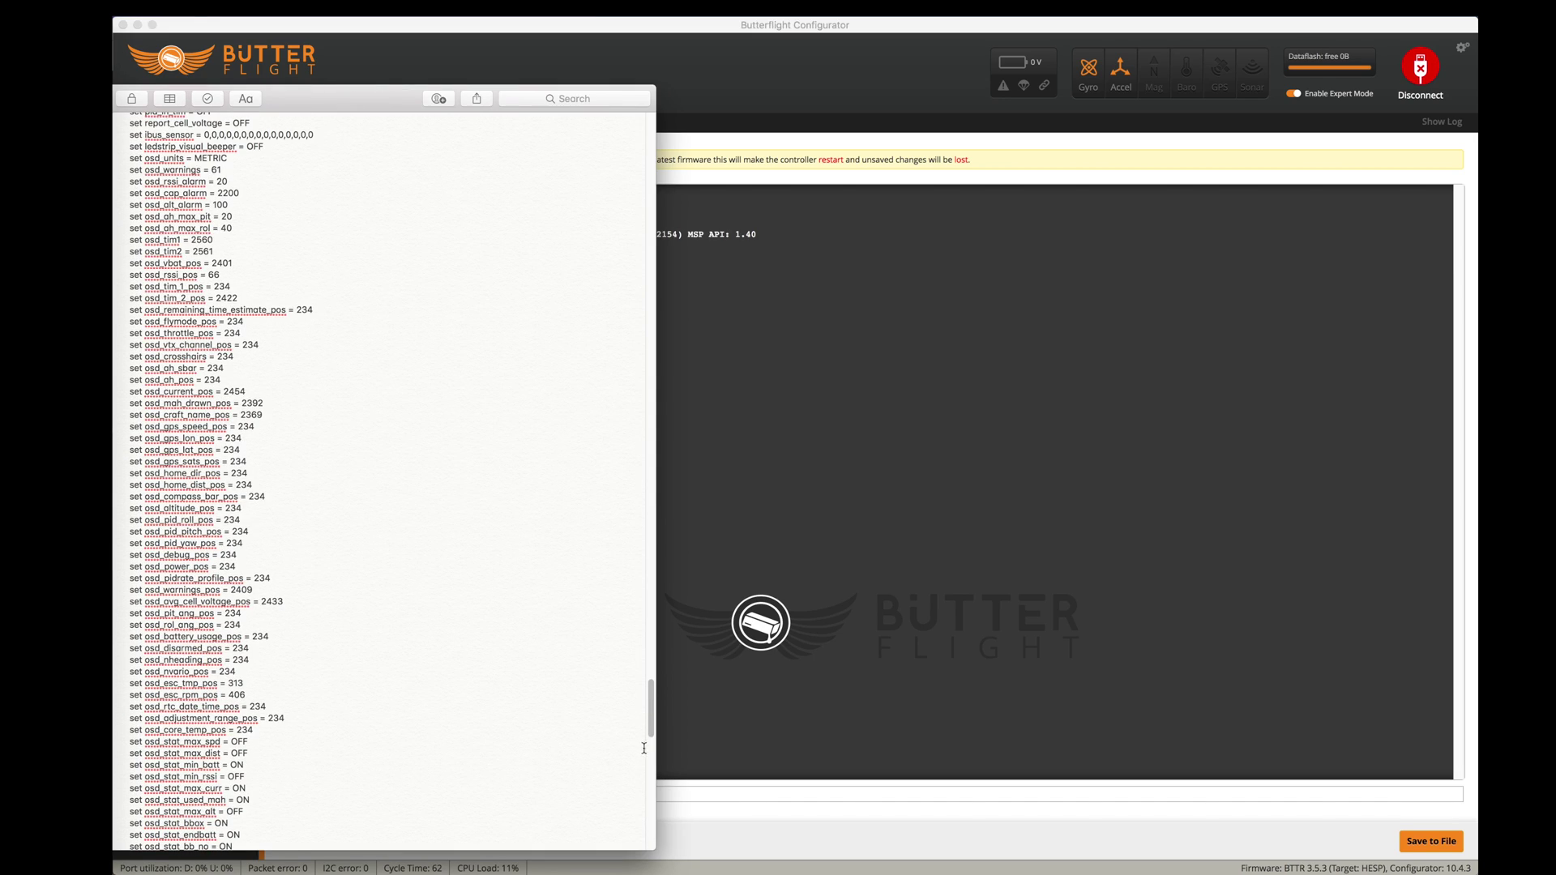
left_click_drag(645, 747, 592, 176)
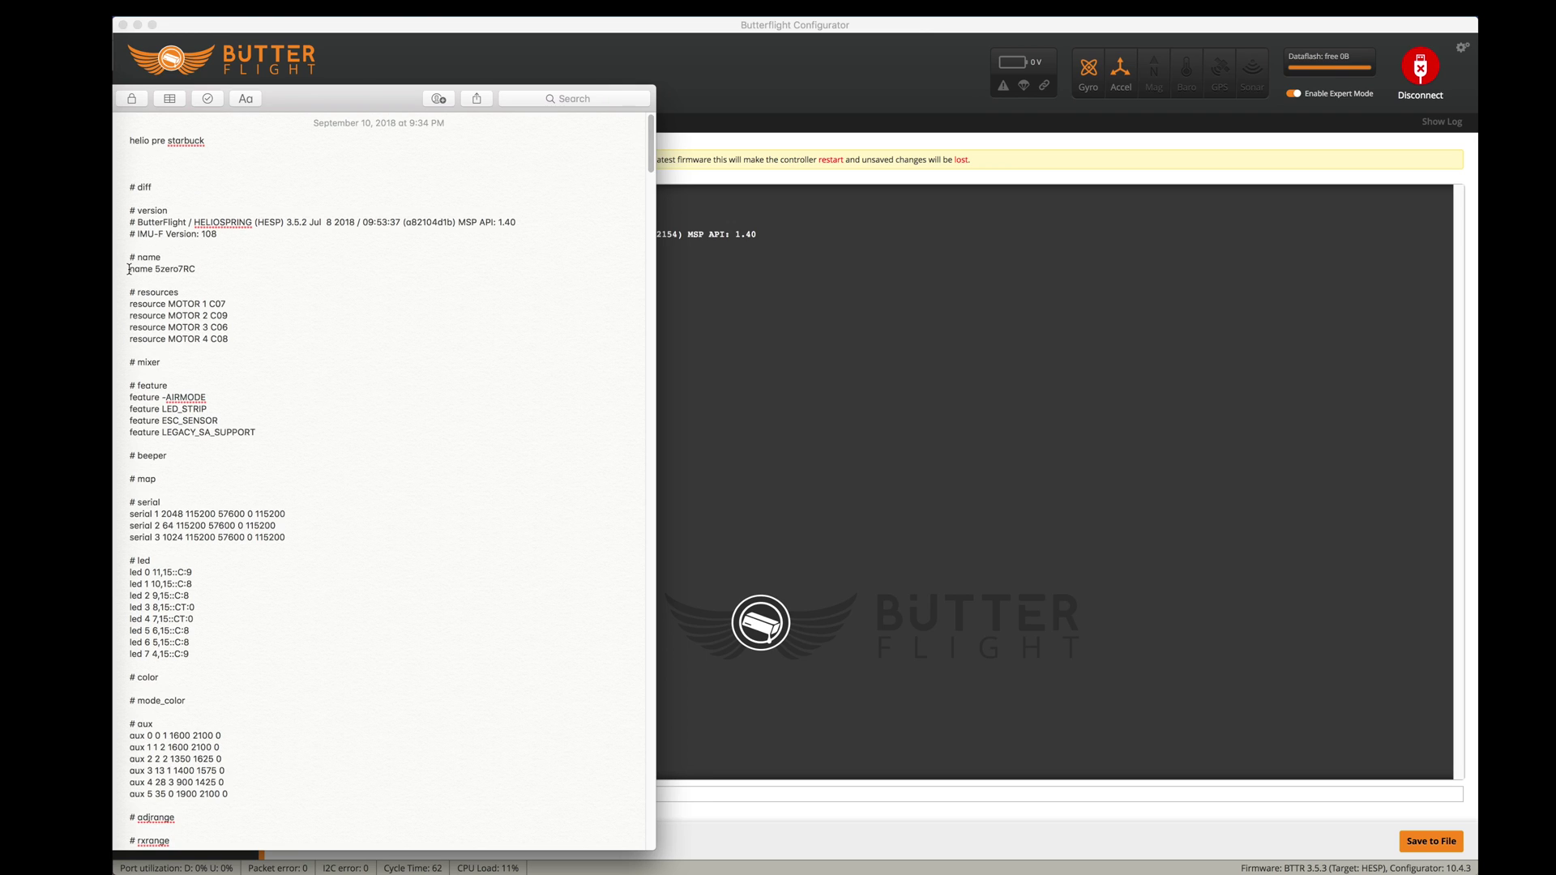
left_click_drag(128, 265, 339, 738)
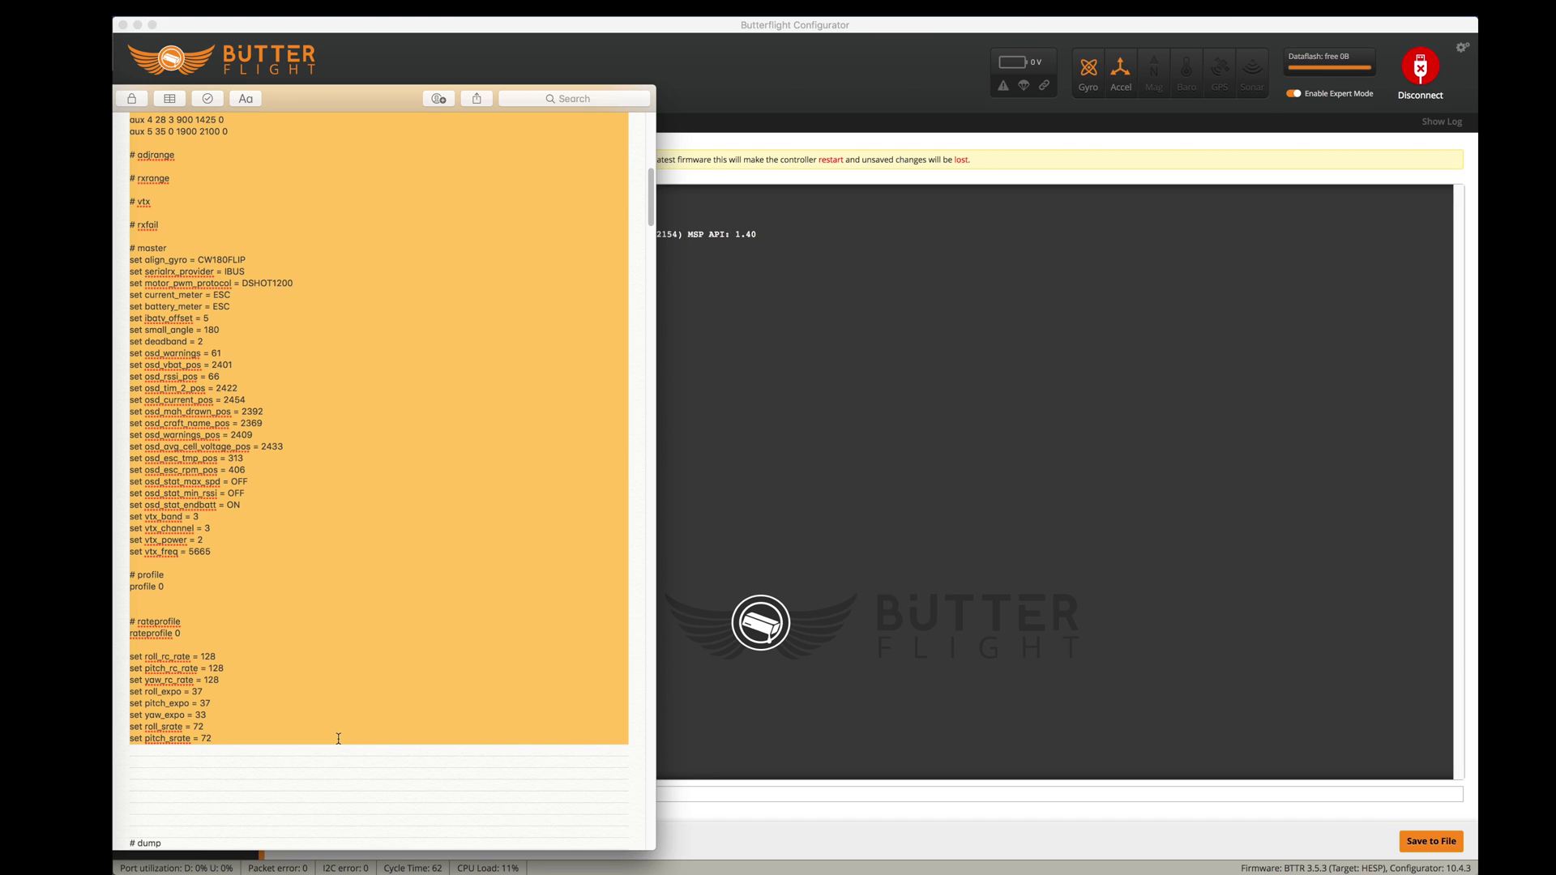
left_click(805, 423)
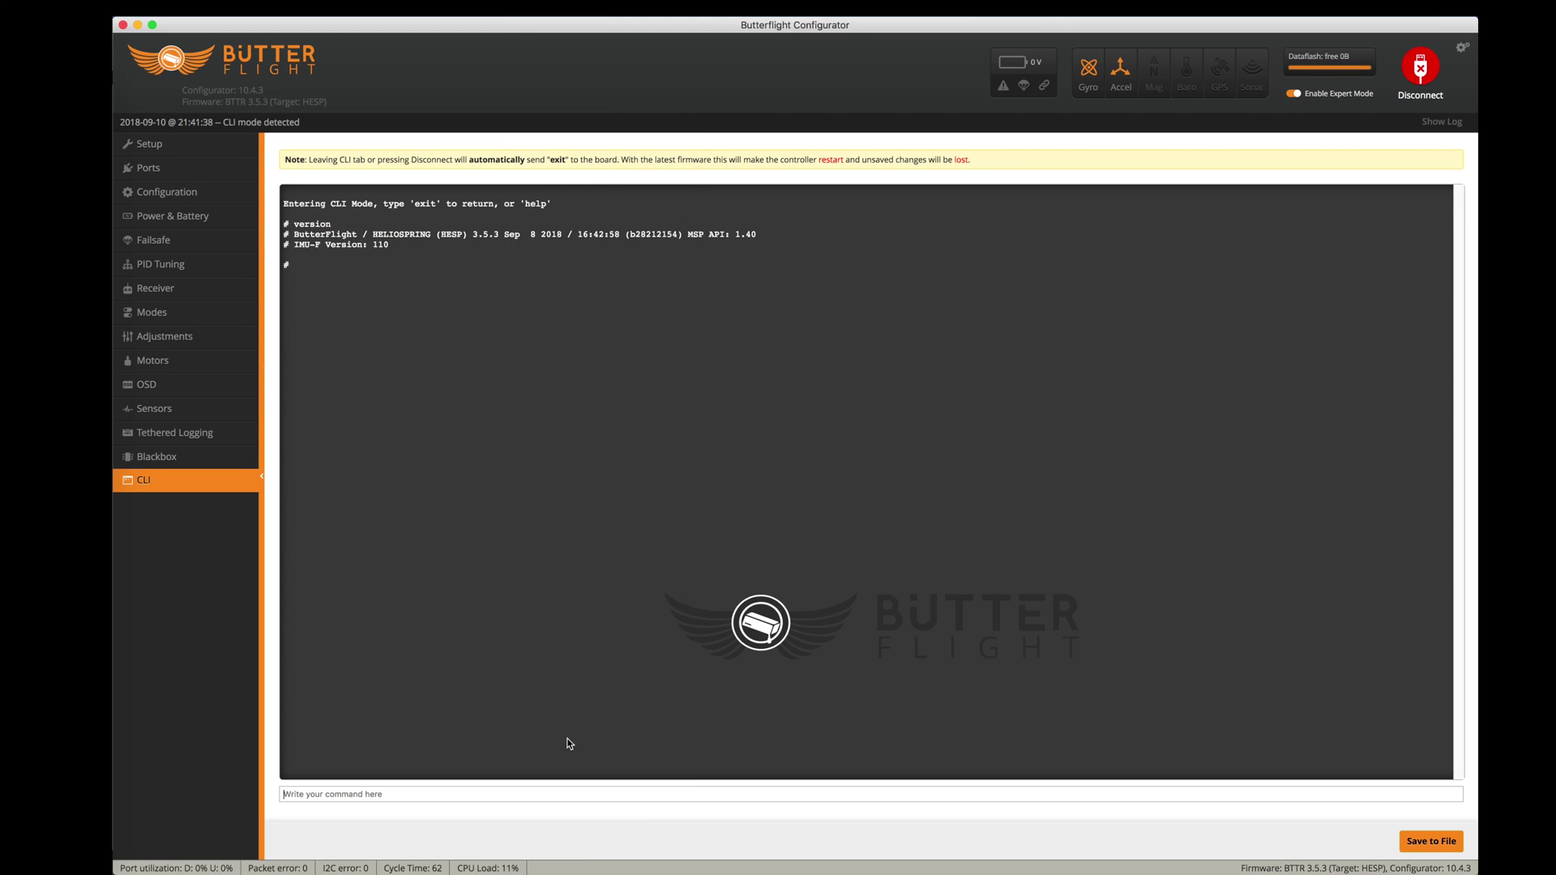
Step: Paste the copied diff into the CLI, then enter 'save' to store it and reboot
left_click(553, 795)
key("super+v")
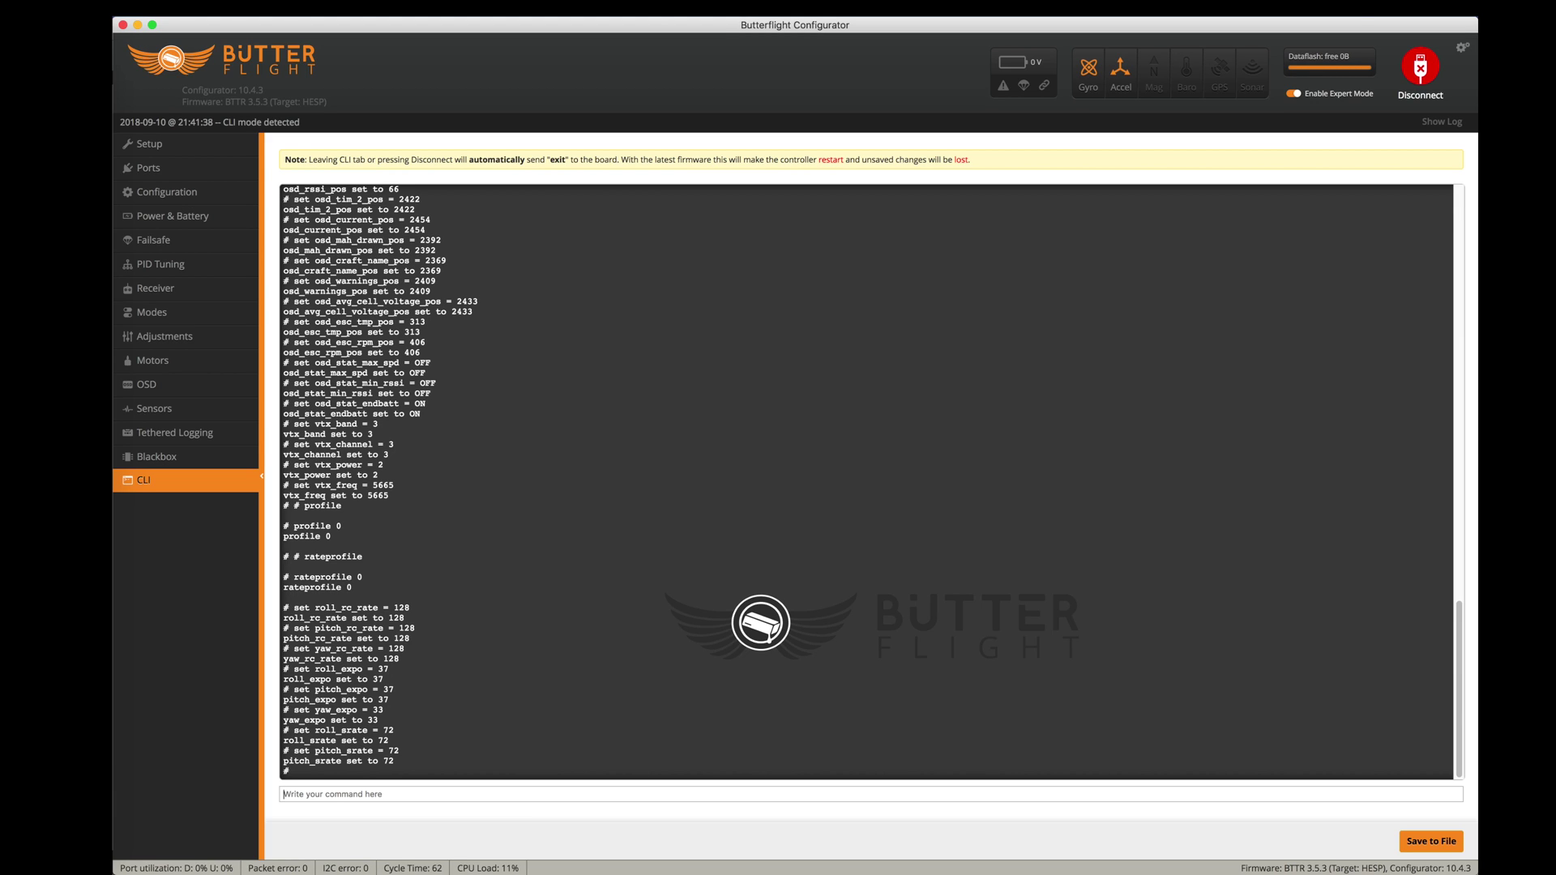
type("save")
key("Return")
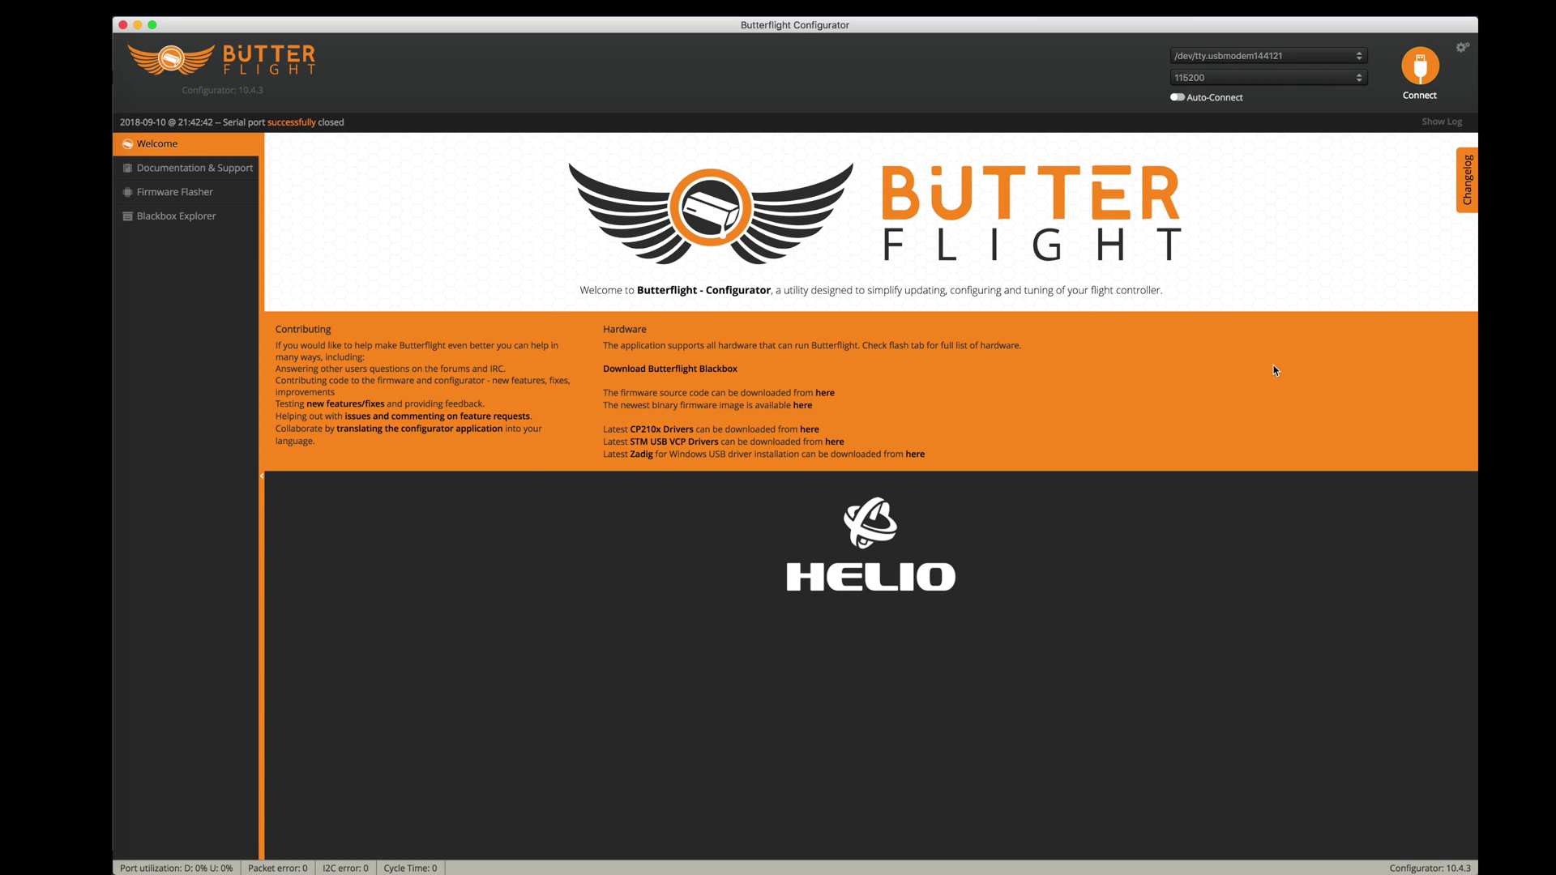
Step: Reconnect and review Ports and Configuration (Quad X, DSHOT1200, 16 kHz), then return to #starbuck_release
left_click(1421, 75)
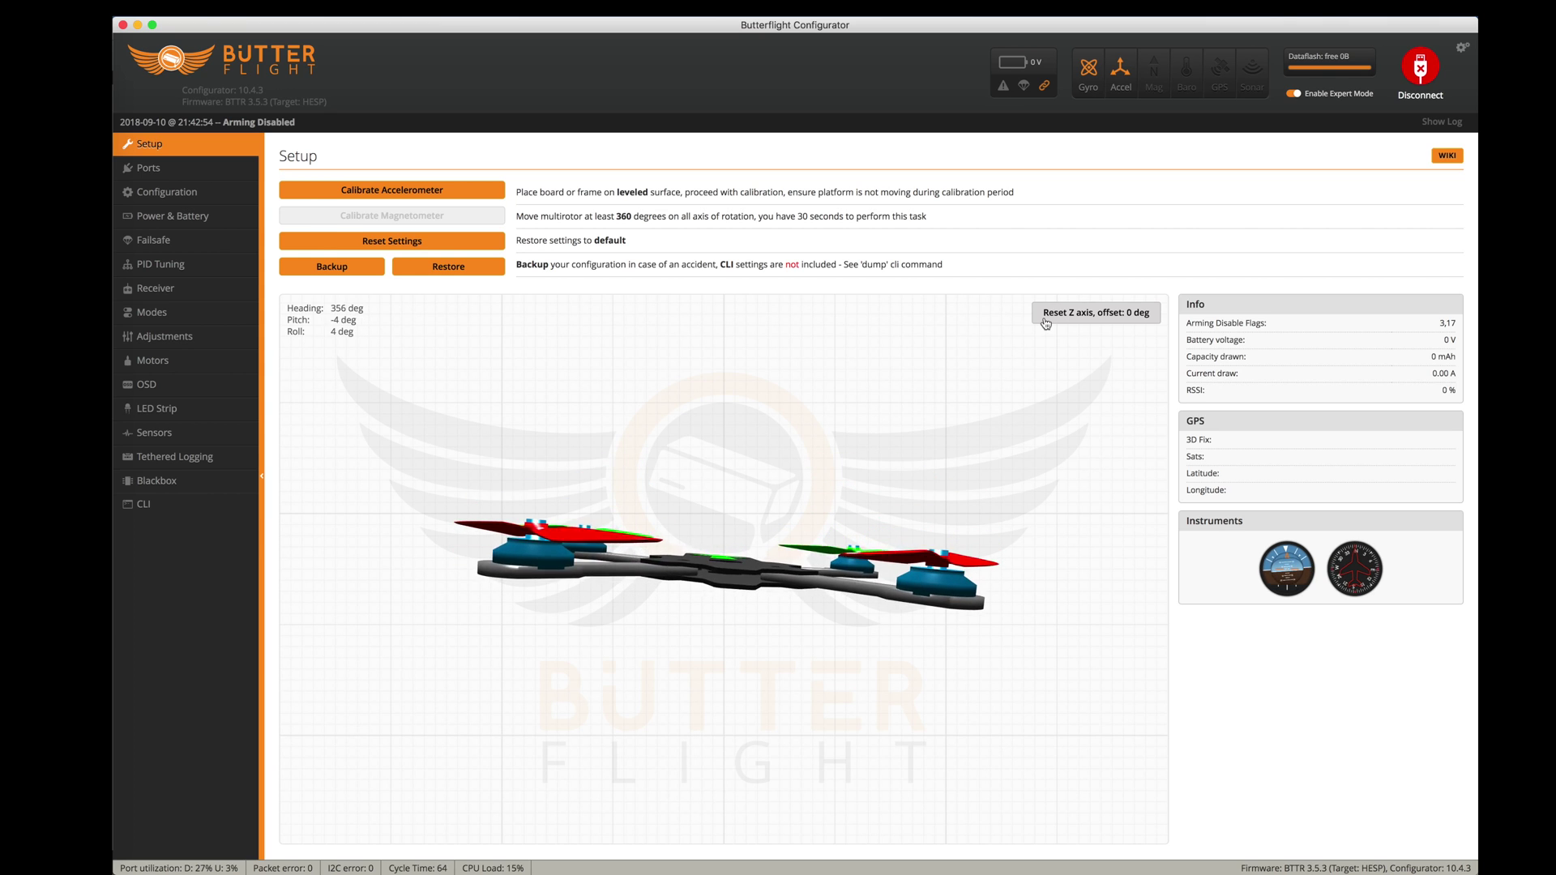
left_click(169, 172)
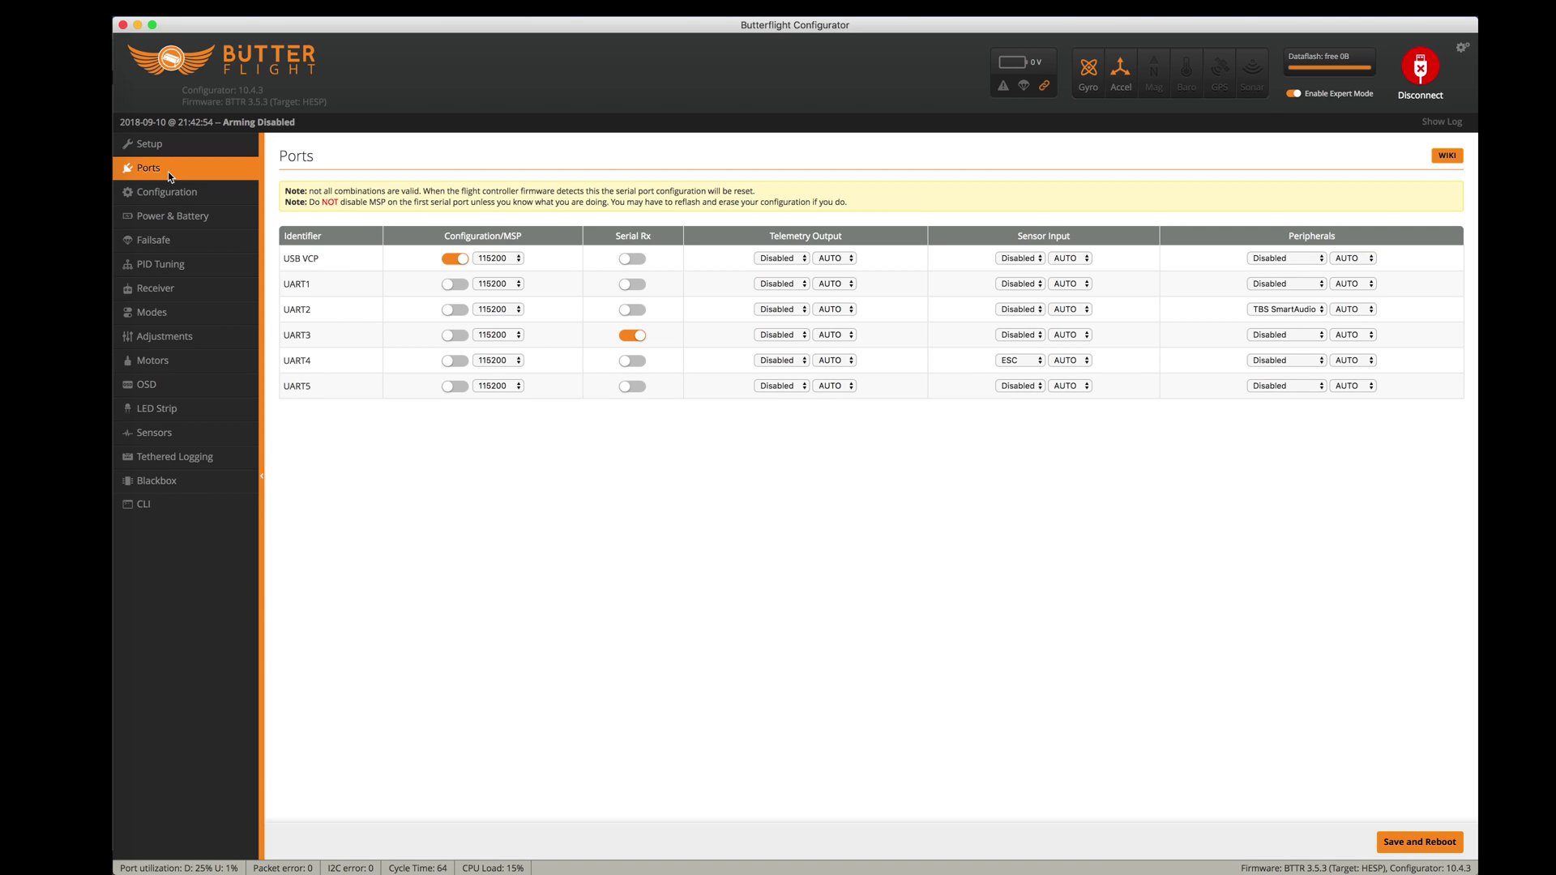
left_click(169, 192)
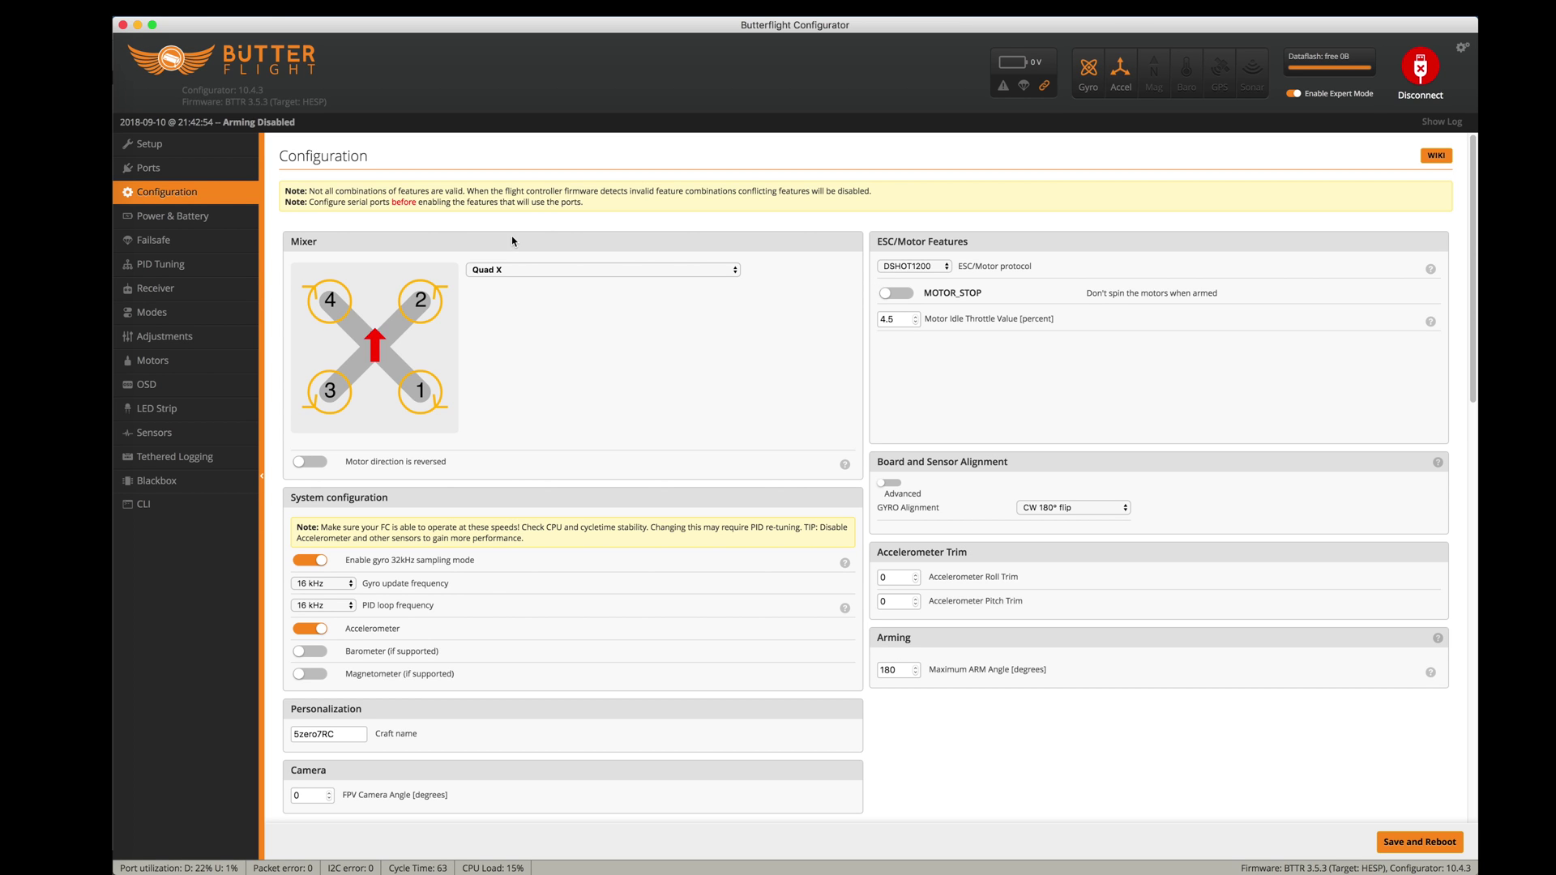
left_click(116, 154)
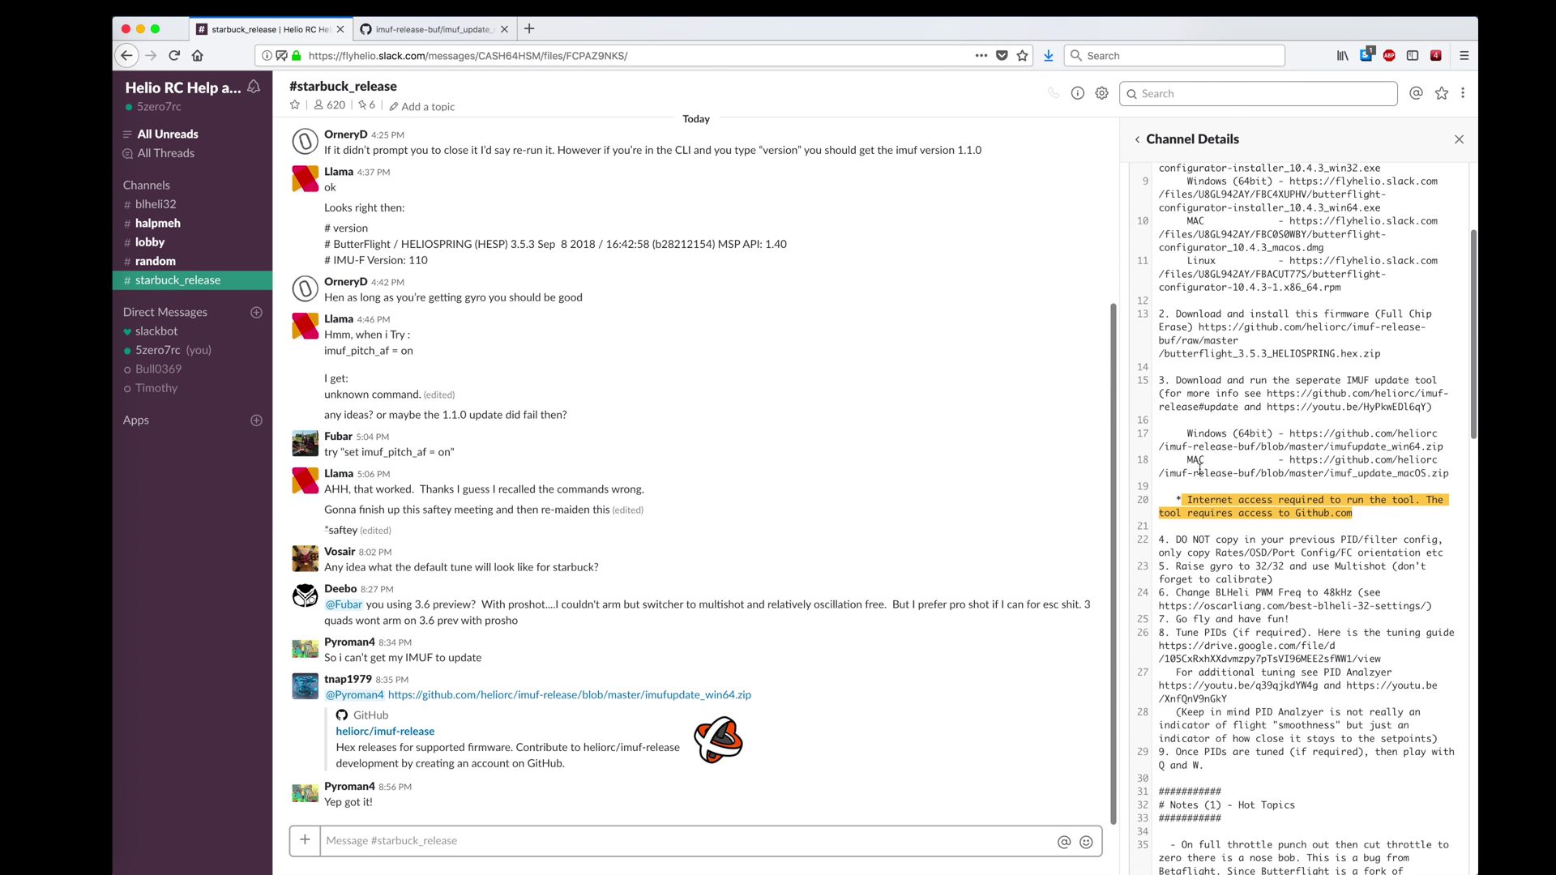
scroll(1256, 519, "down", 3)
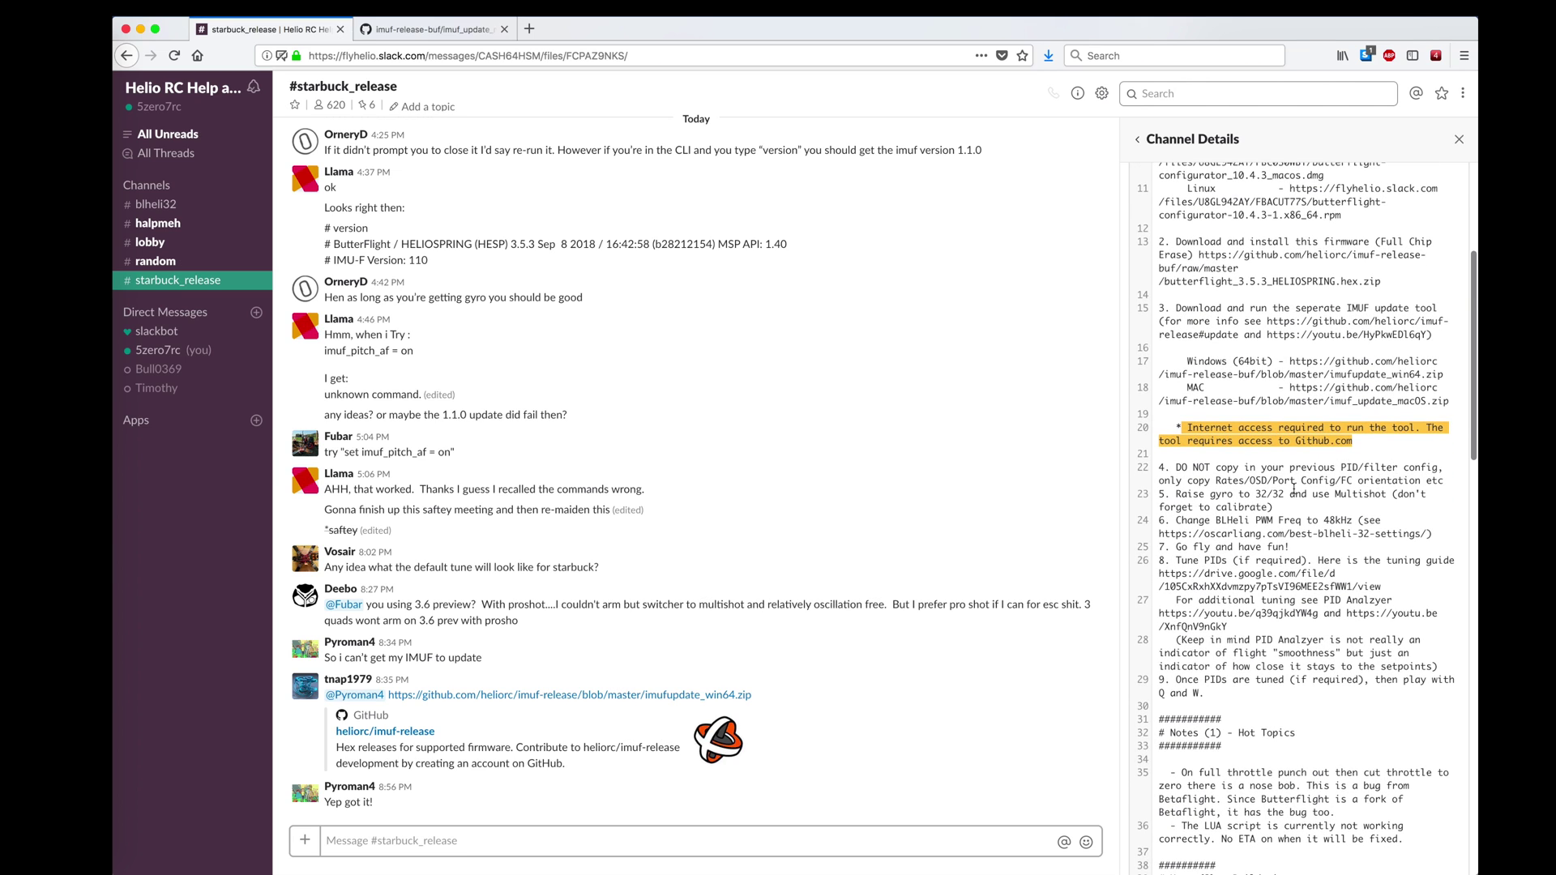
scroll(1295, 489, "down", 3)
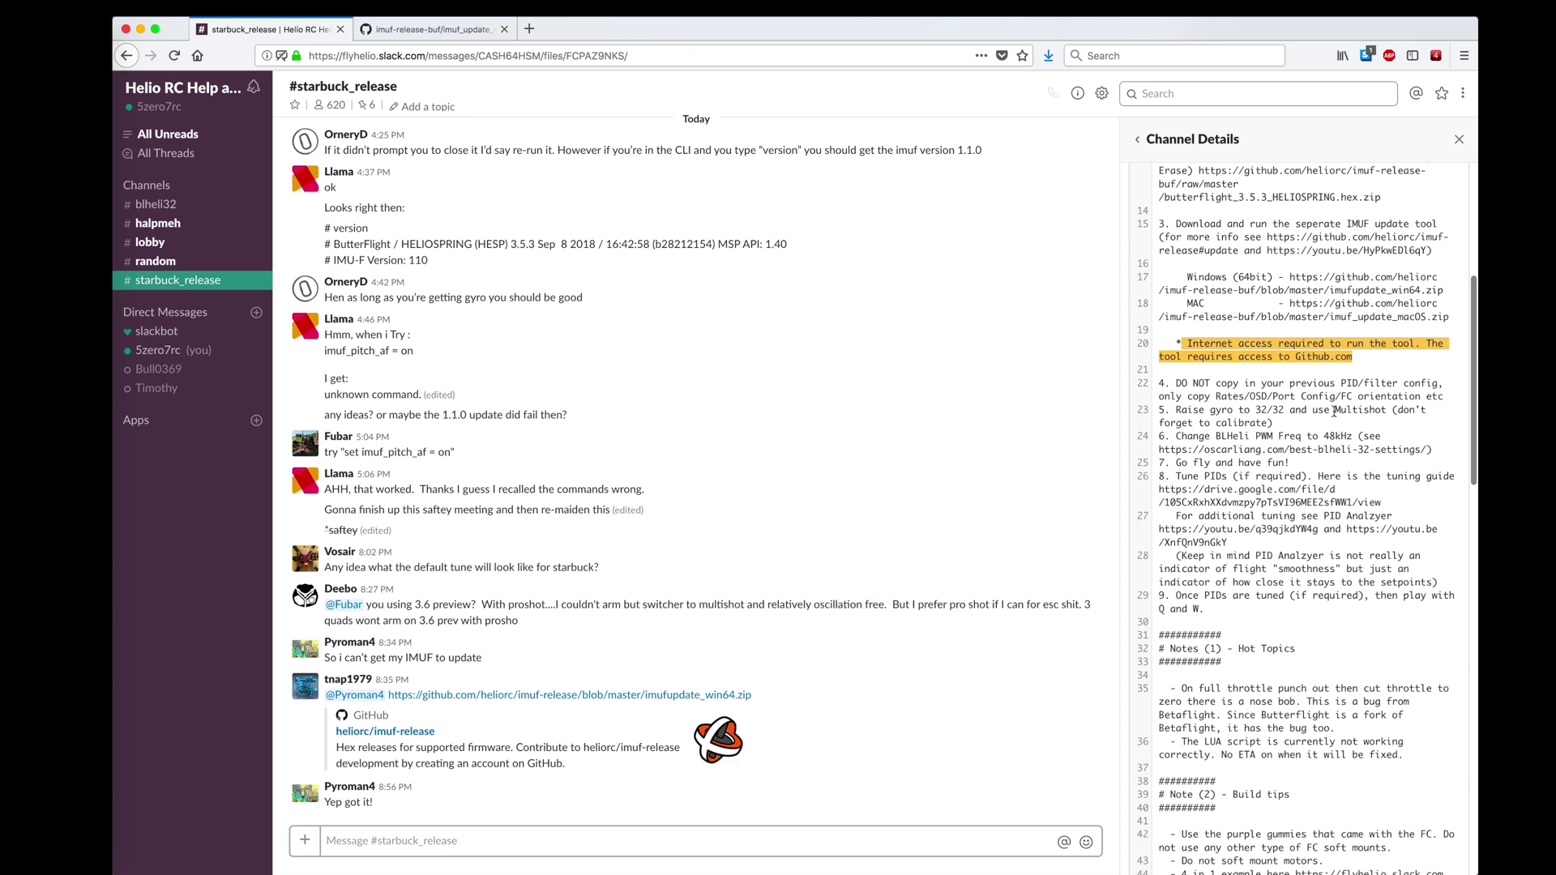
scroll(1291, 435, "down", 1)
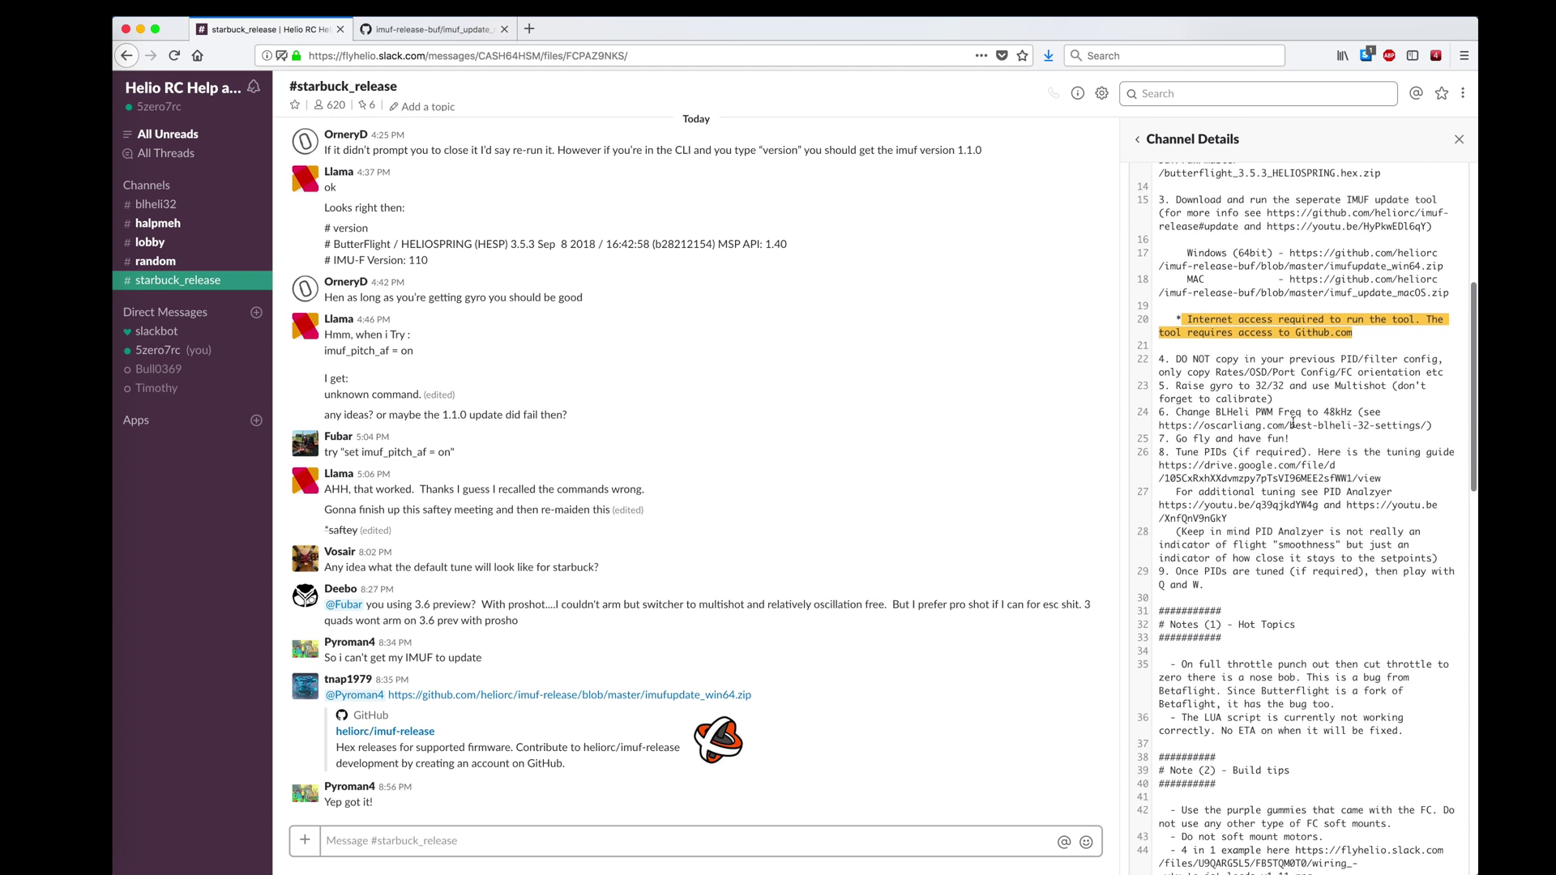
scroll(1290, 411, "down", 1)
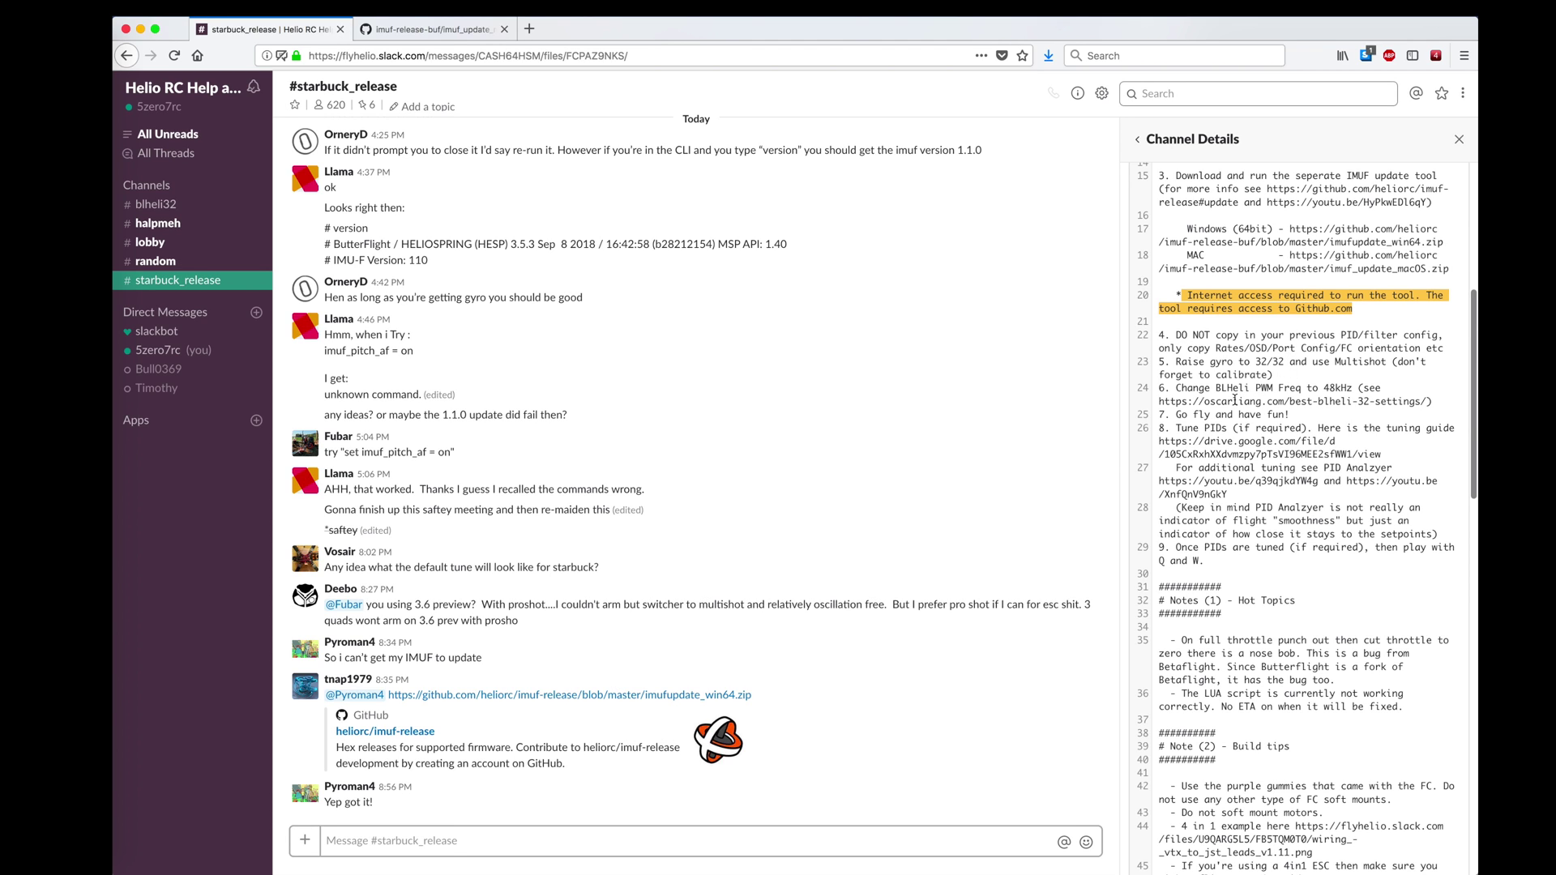
scroll(1235, 400, "down", 1)
scroll(1234, 399, "down", 2)
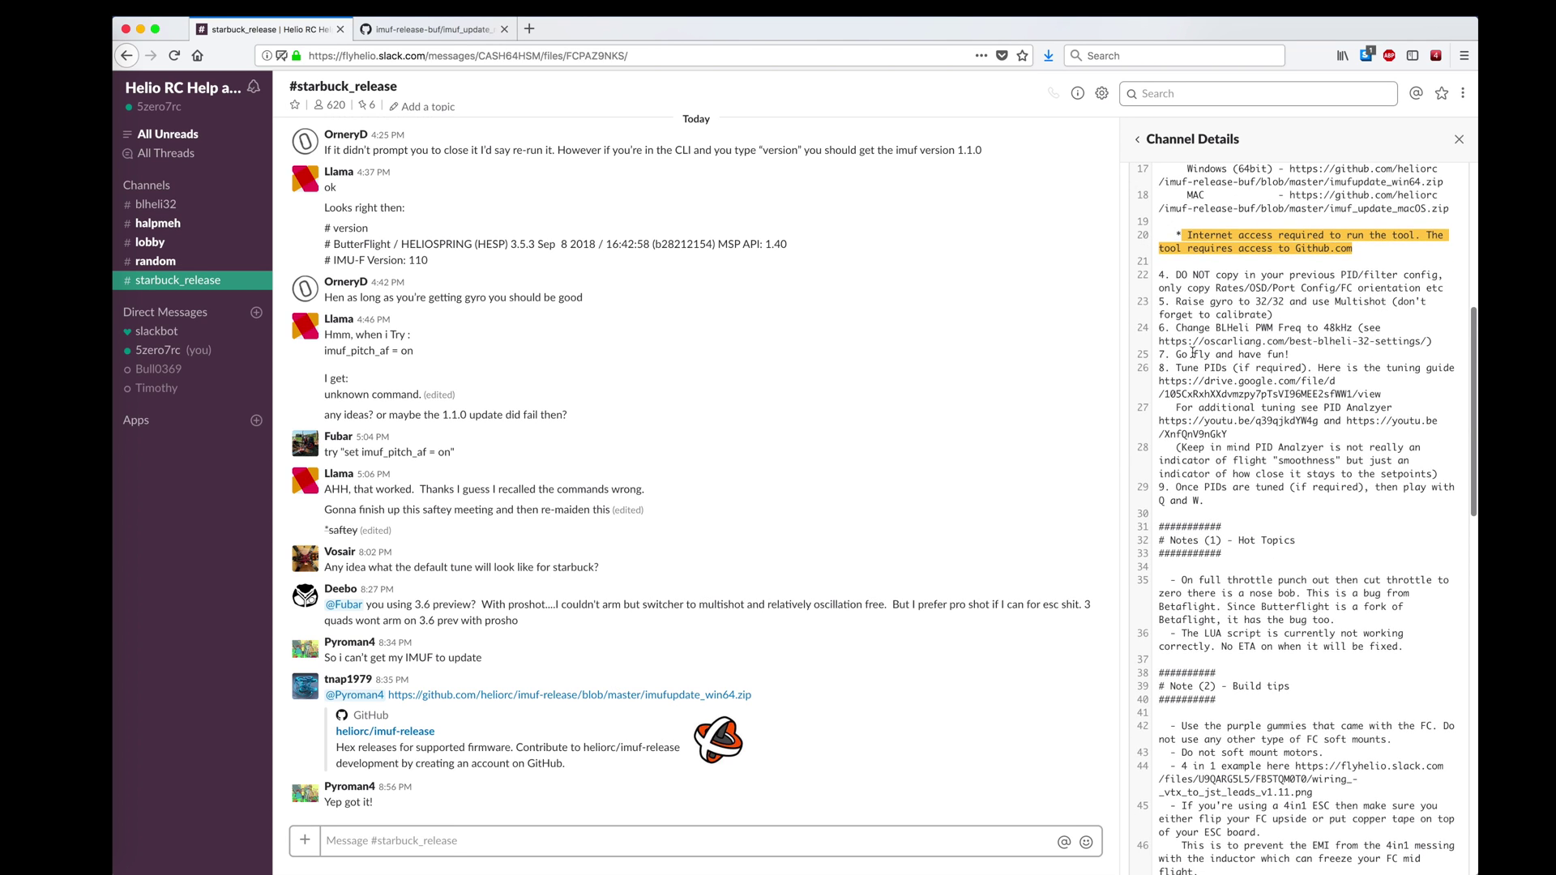
left_click_drag(1177, 330, 1350, 330)
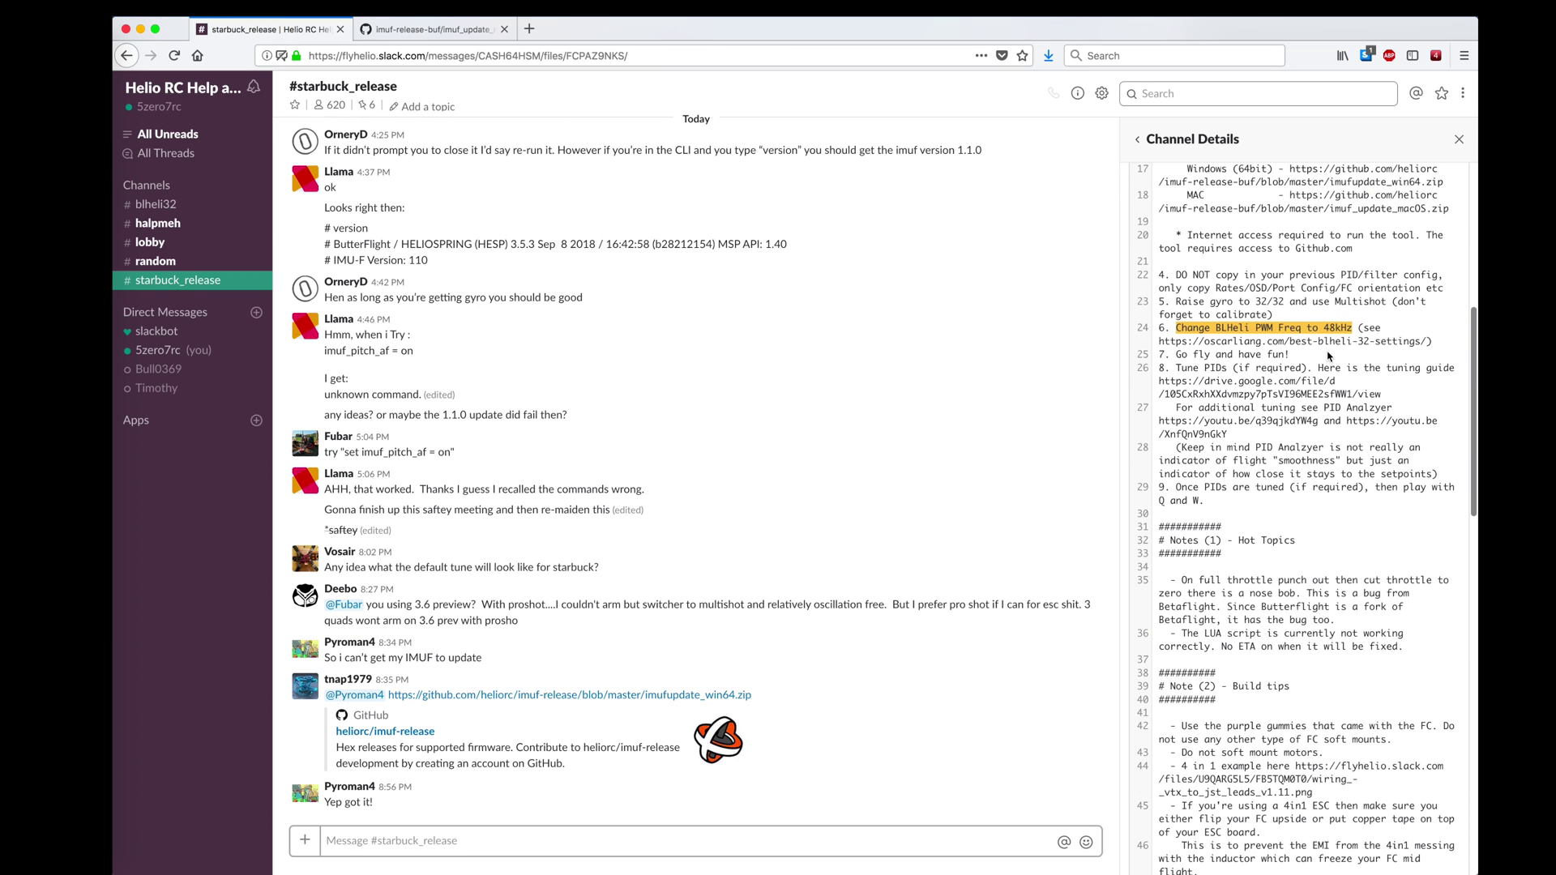
scroll(1307, 342, "down", 3)
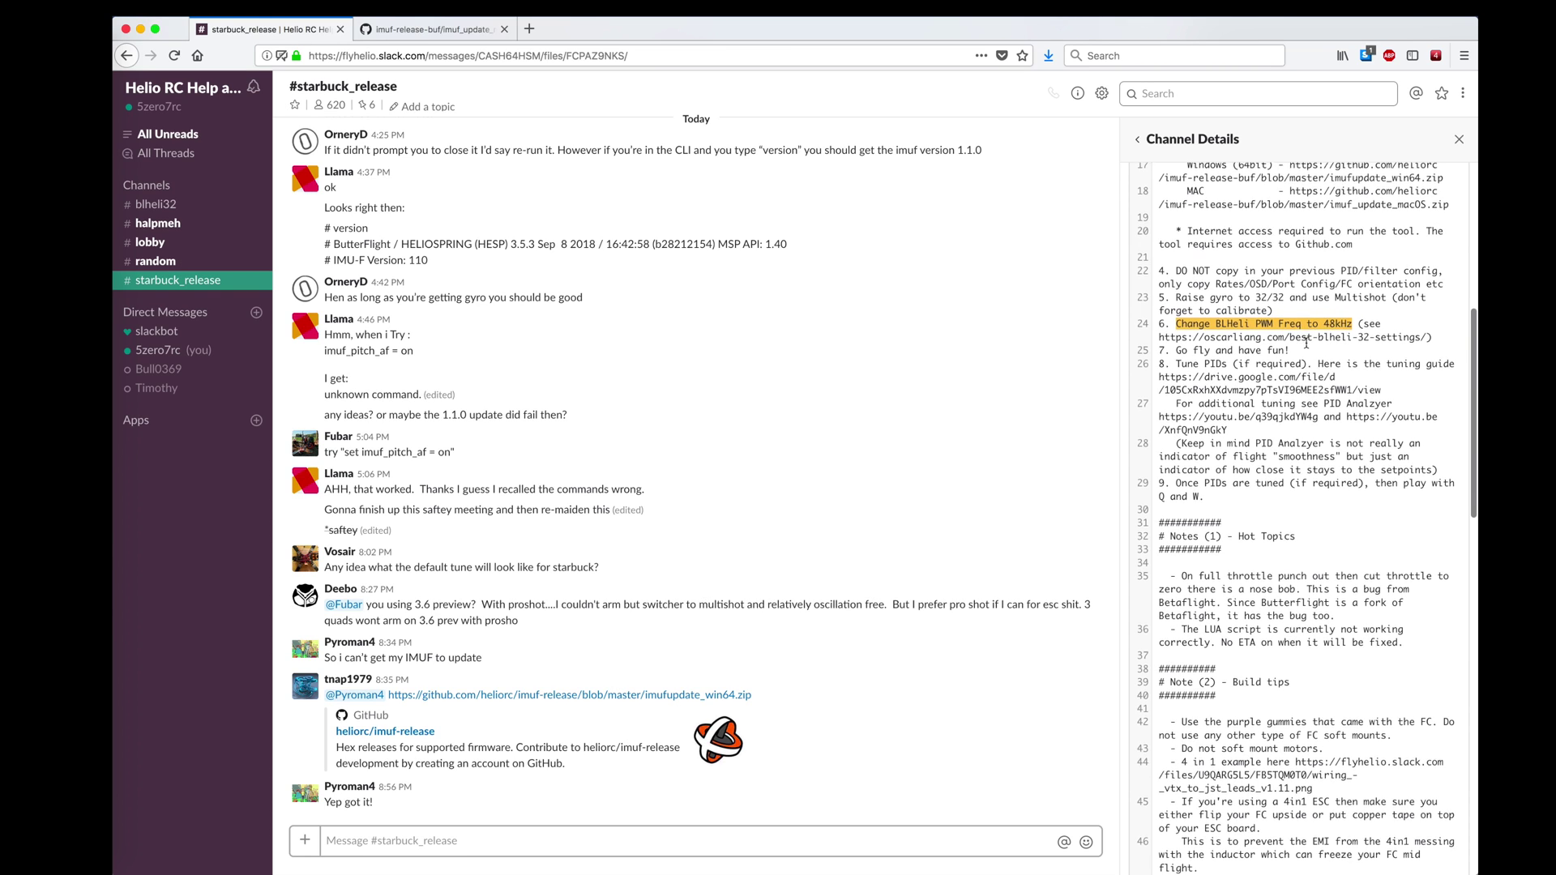
scroll(1305, 343, "down", 3)
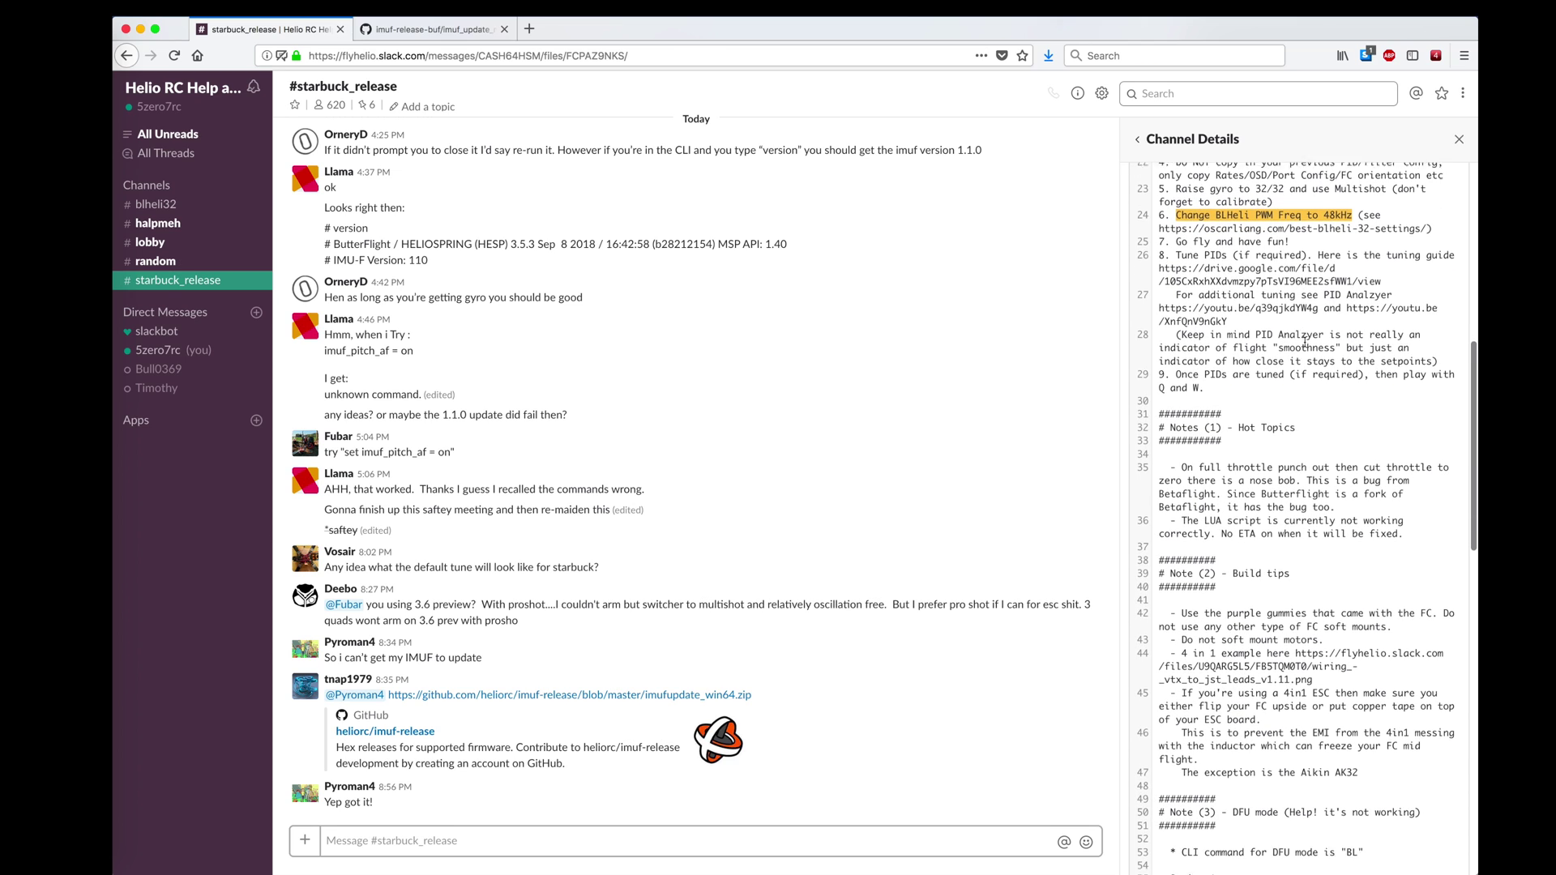
left_click_drag(1177, 234, 1296, 238)
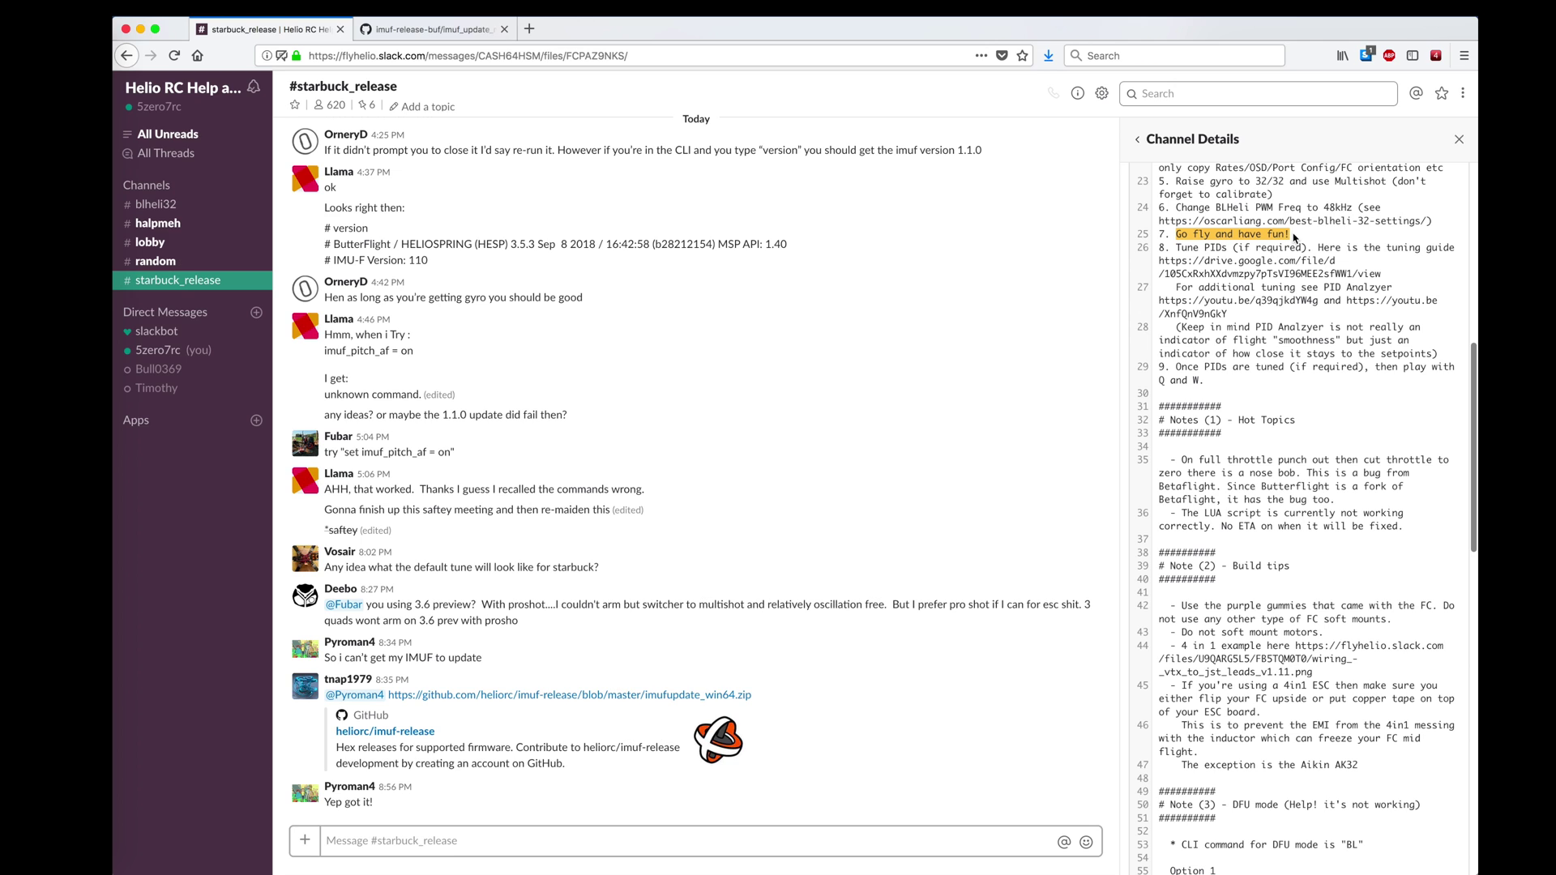
scroll(1295, 237, "down", 5)
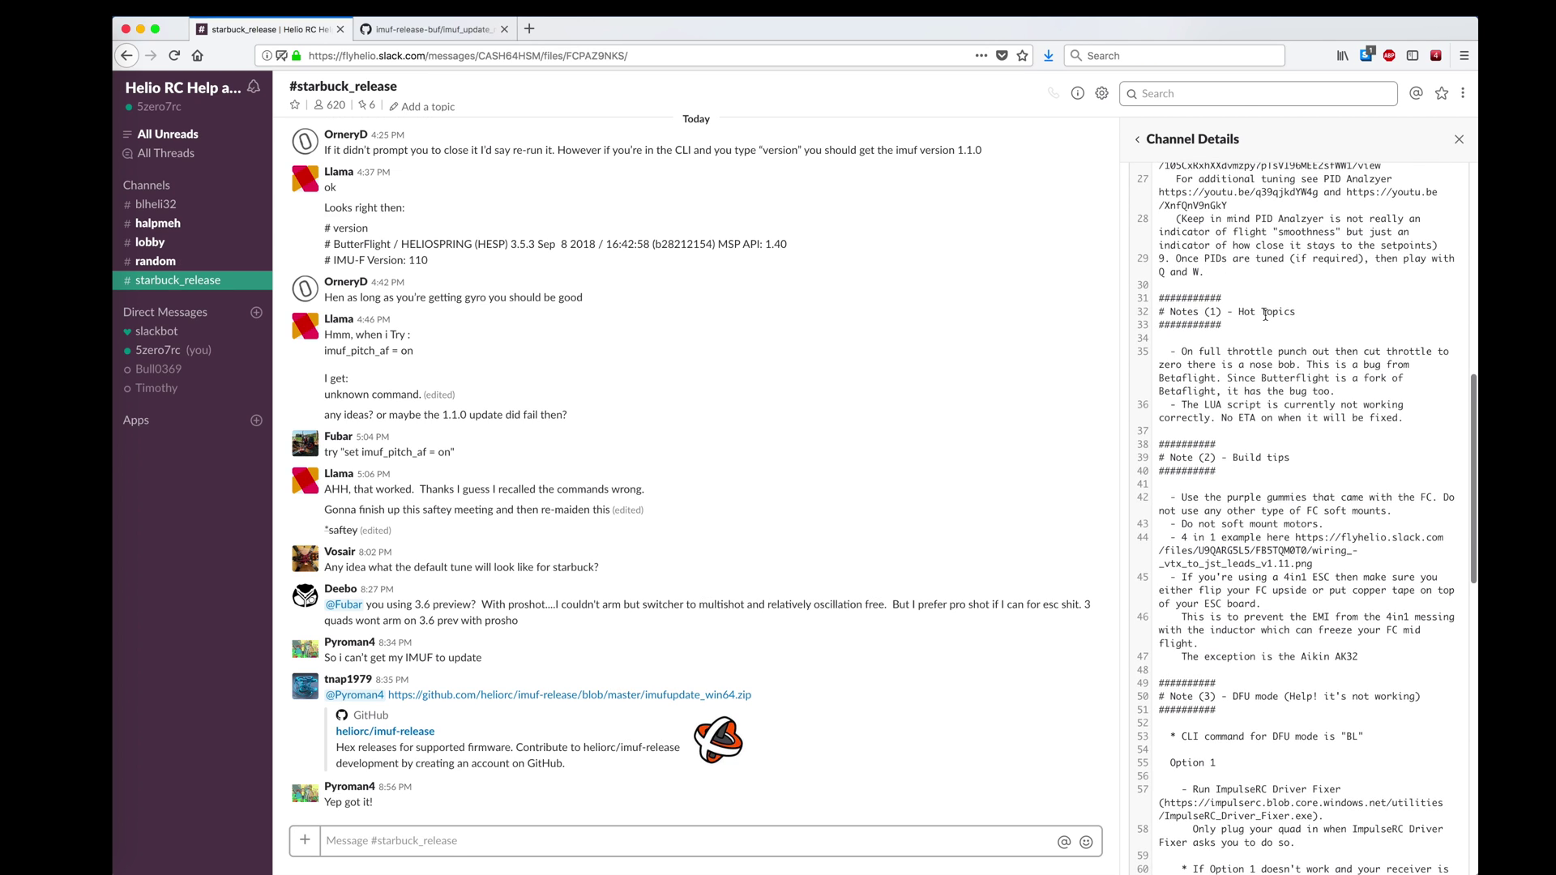
scroll(1248, 296, "down", 1)
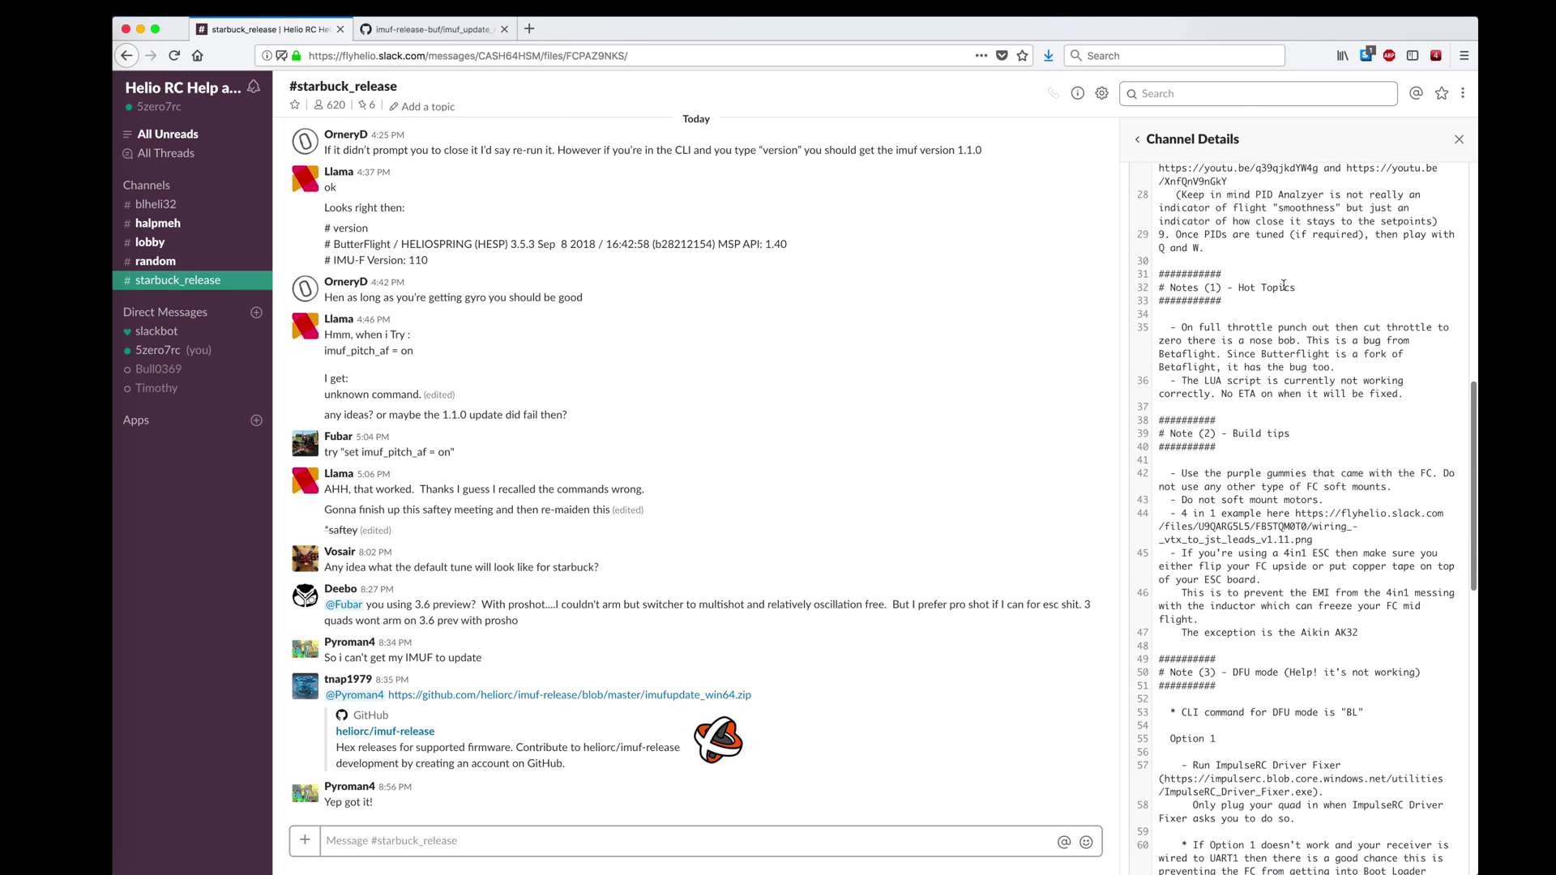
scroll(1288, 394, "down", 2)
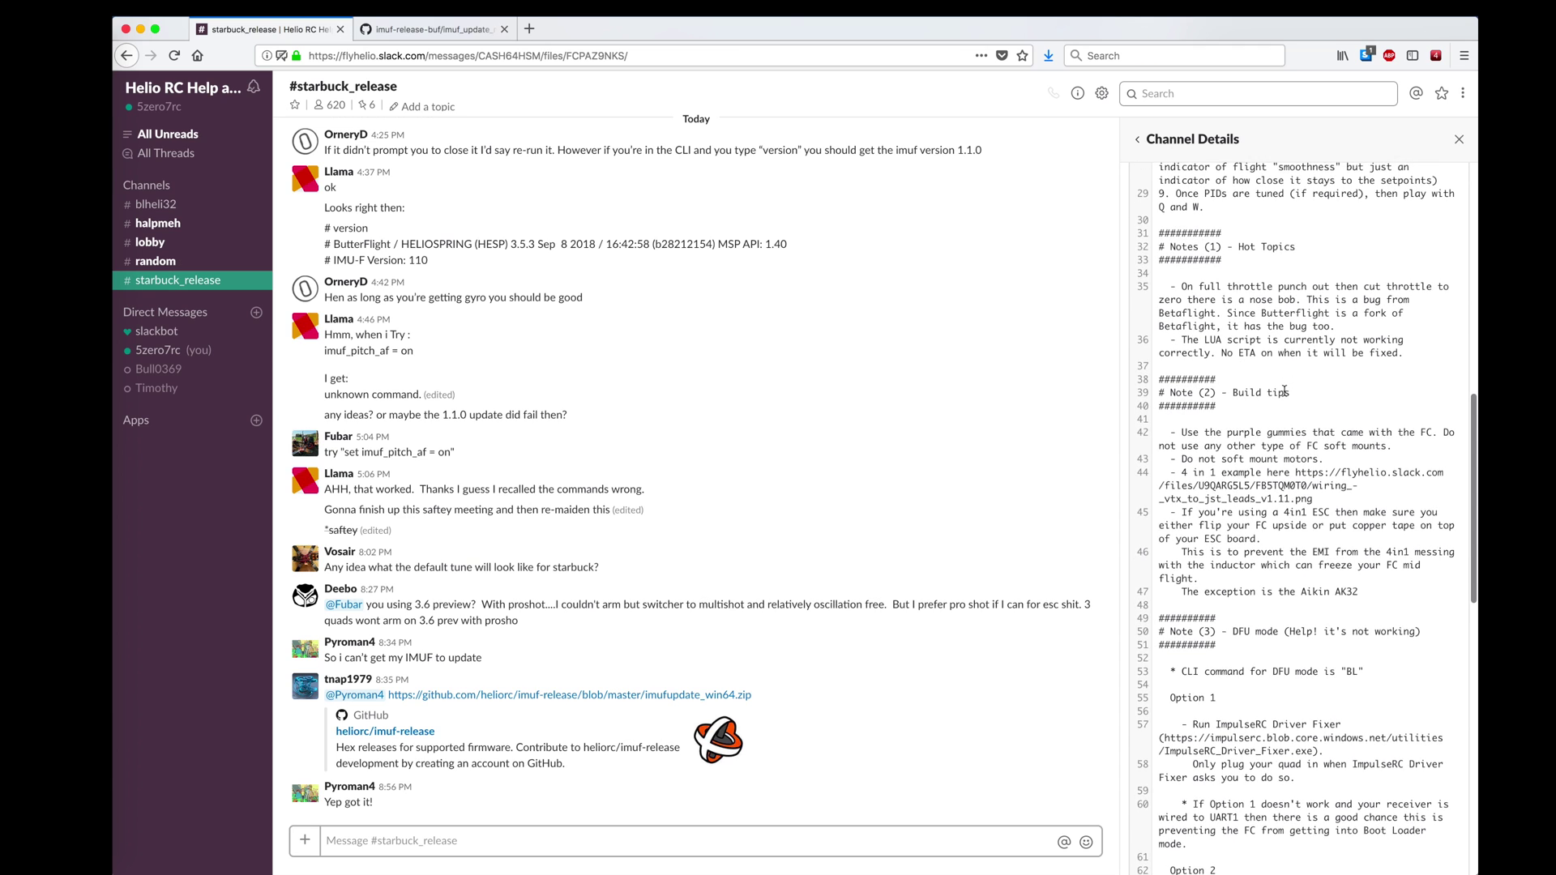
scroll(1285, 392, "down", 9)
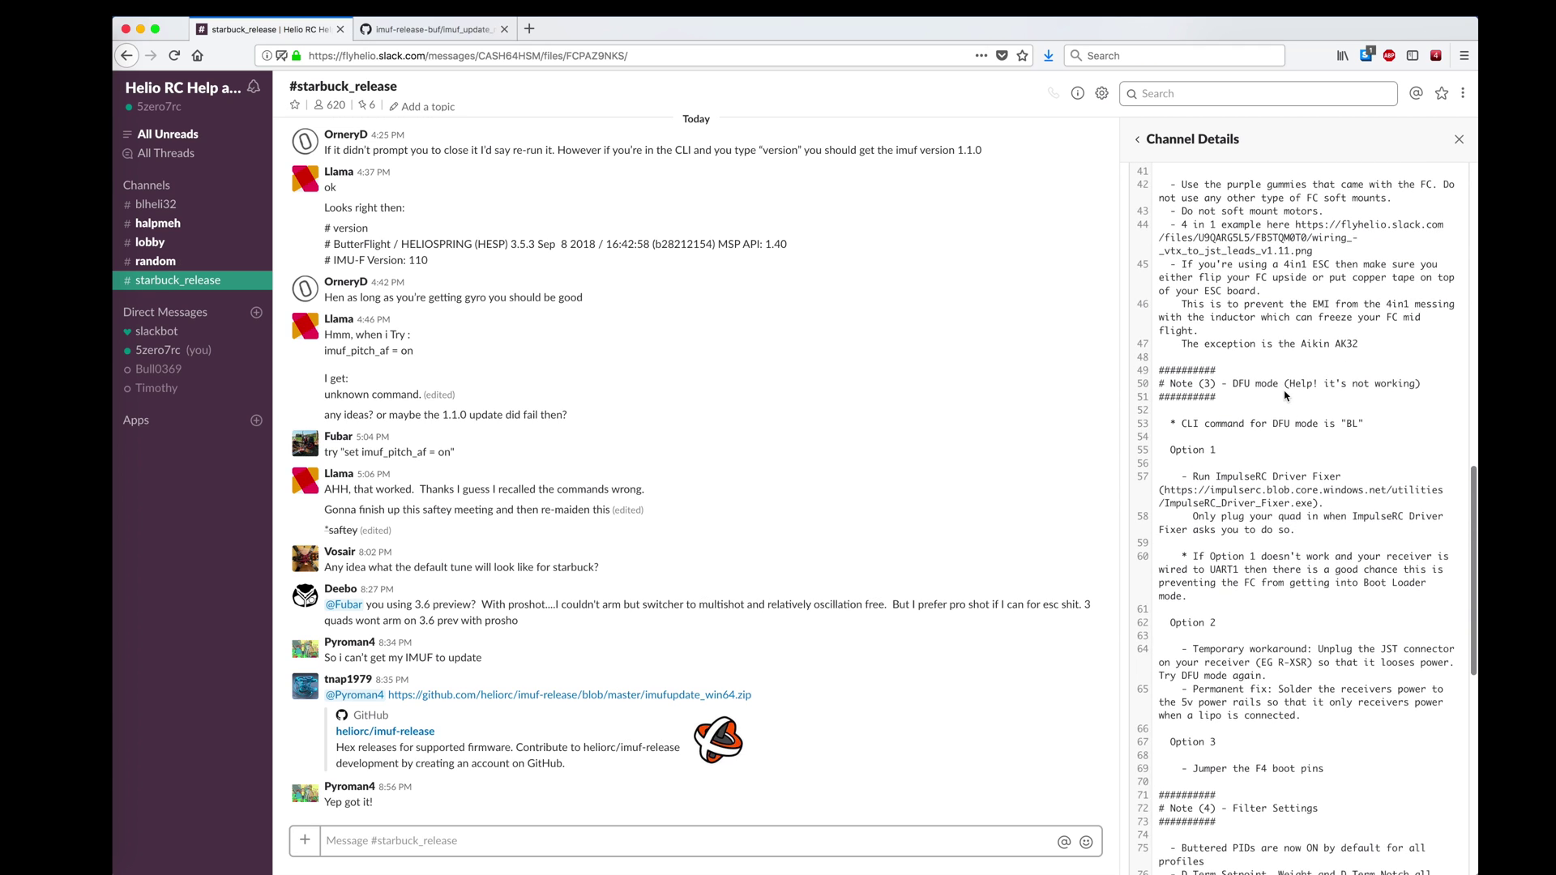
scroll(1285, 397, "down", 11)
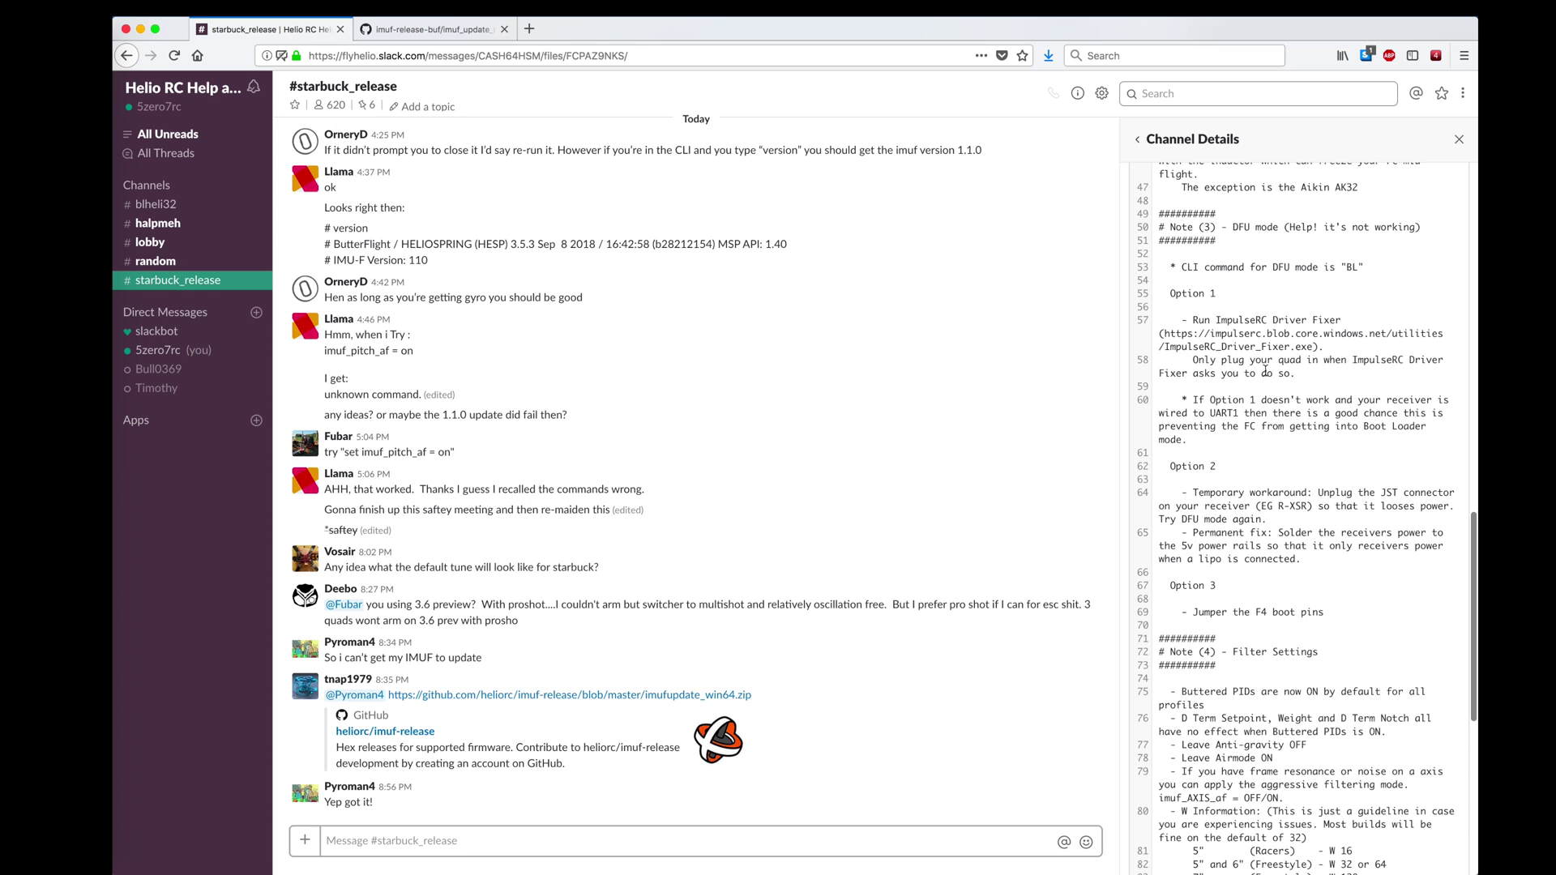
scroll(1266, 384, "down", 15)
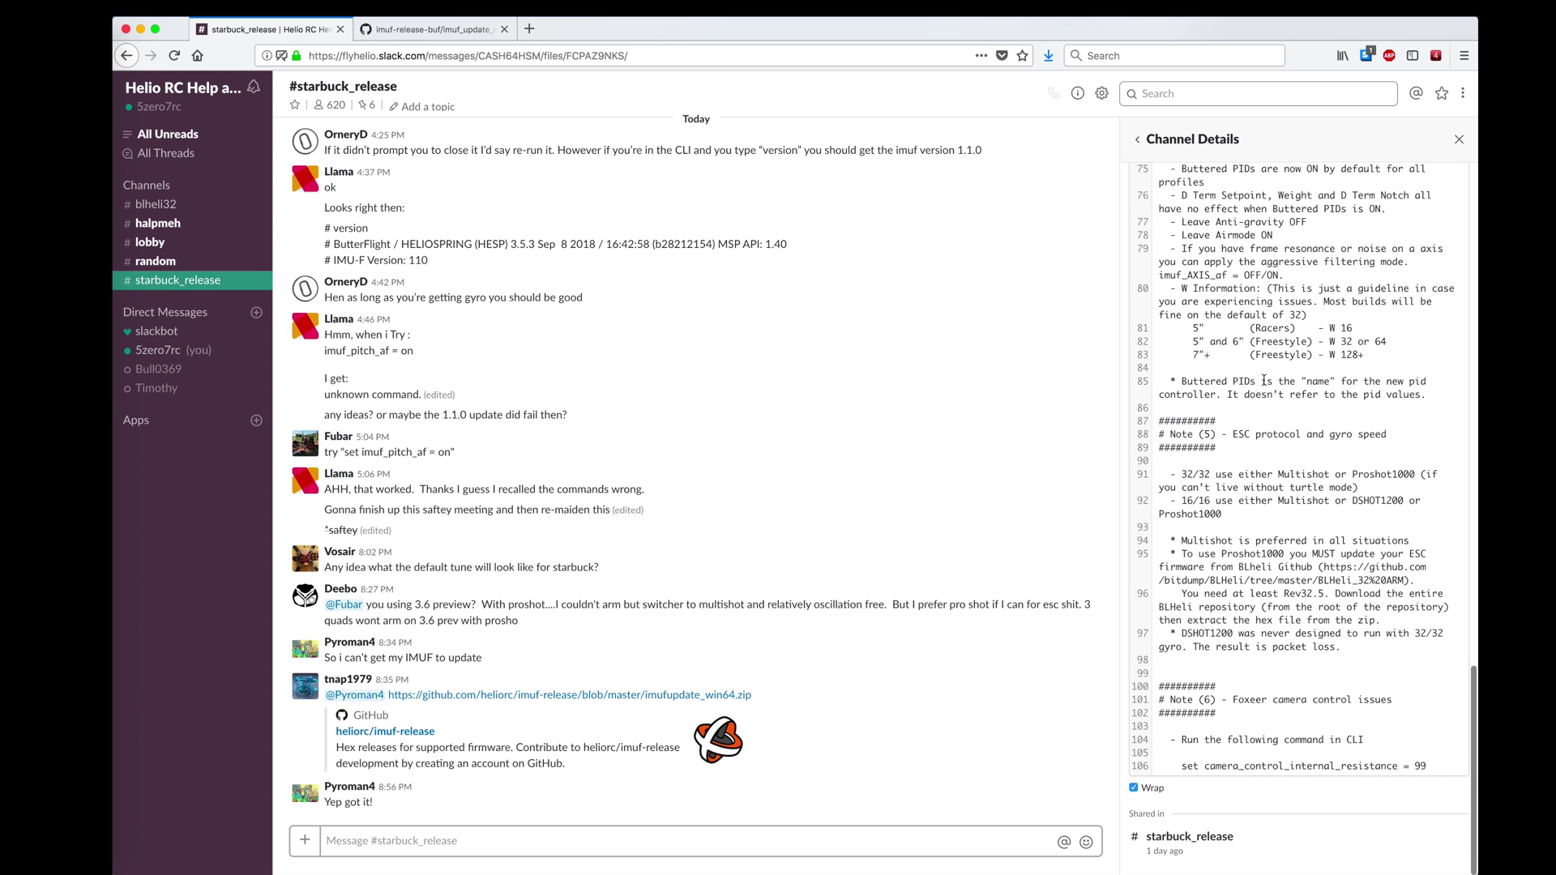